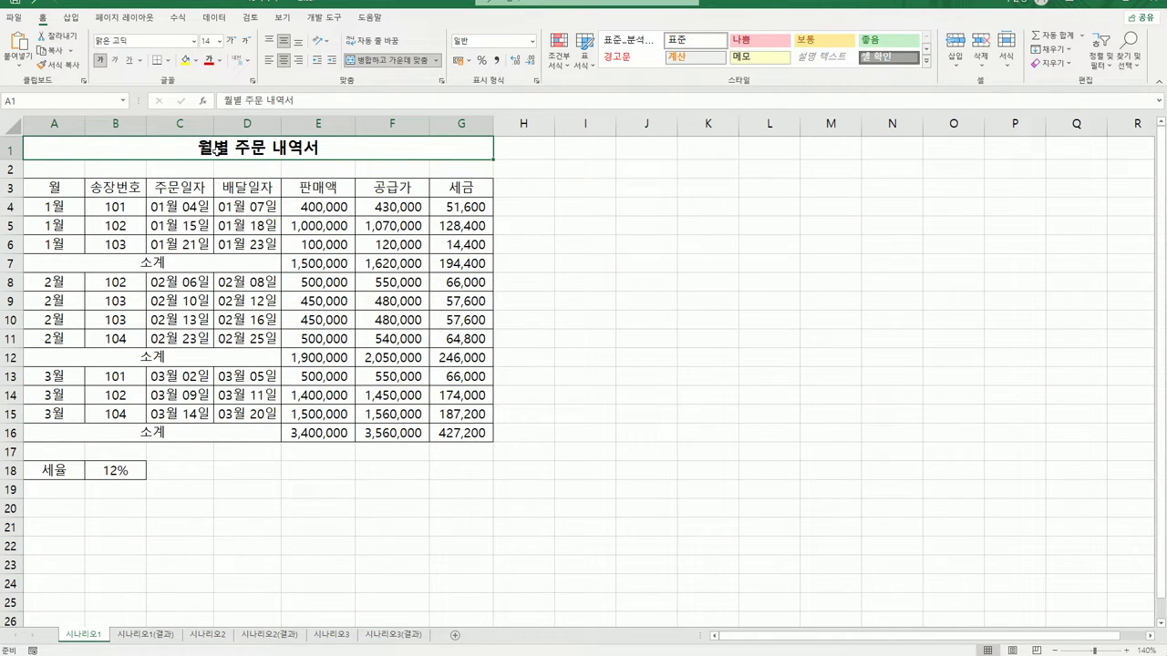
Inspect the tax rate cell B18 and the monthly tax subtotal cells G7, G12 and G16.
{"action": "left_click", "coordinate": [115, 474]}
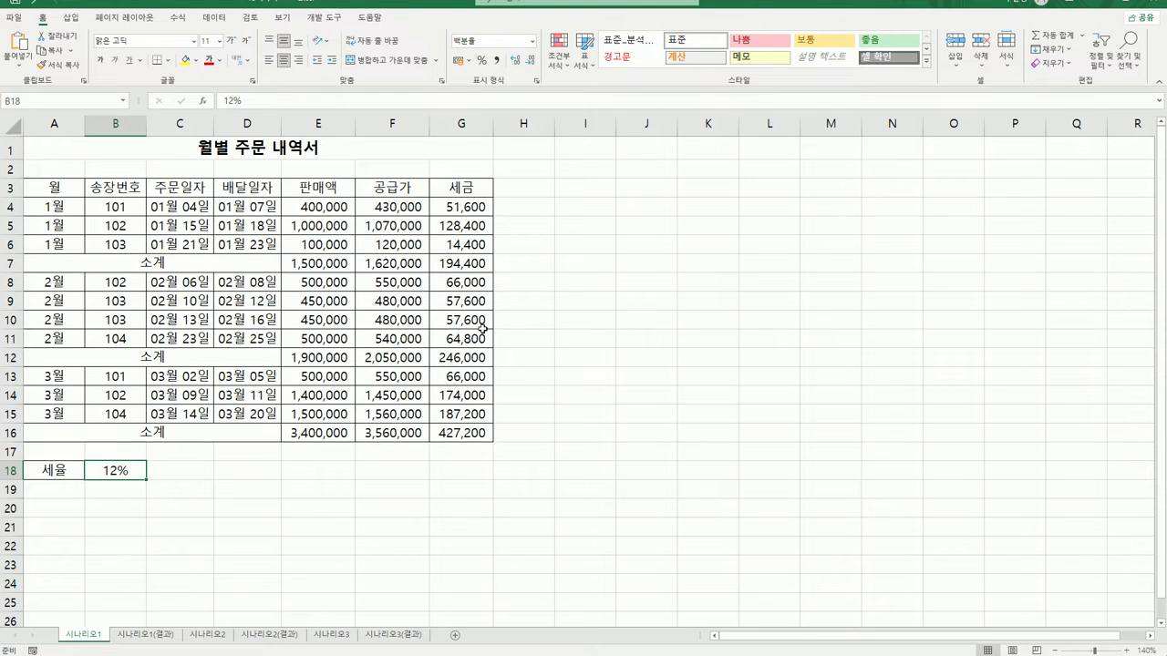
{"action": "left_click", "coordinate": [460, 263]}
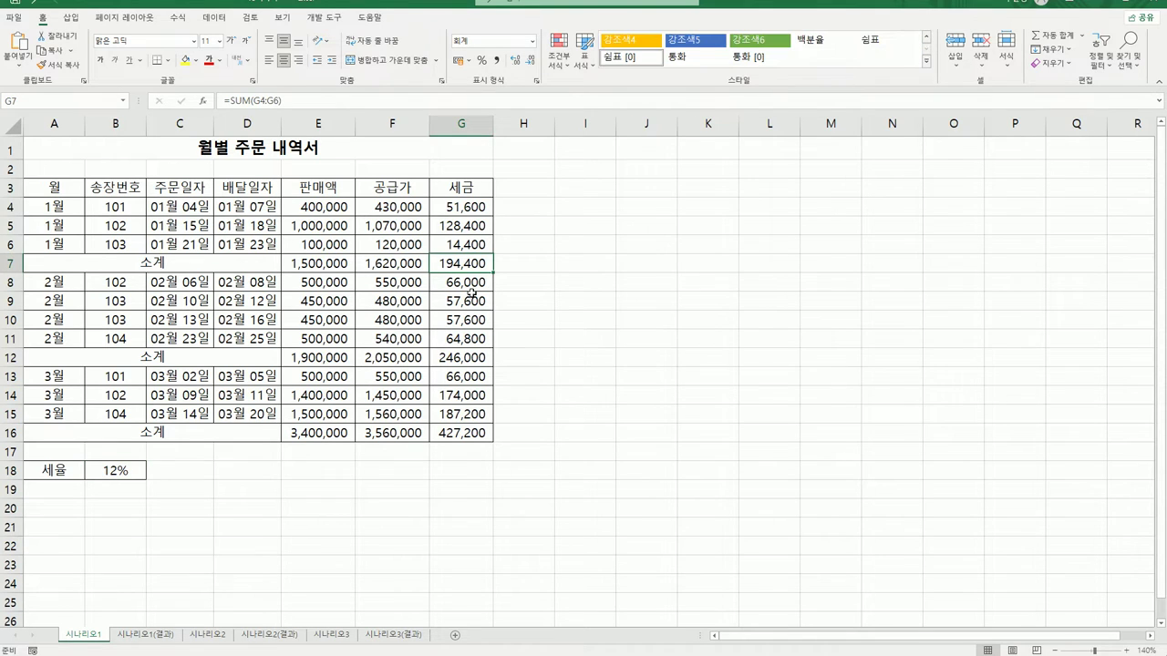
{"action": "left_click", "coordinate": [462, 358]}
{"action": "left_click", "coordinate": [463, 434]}
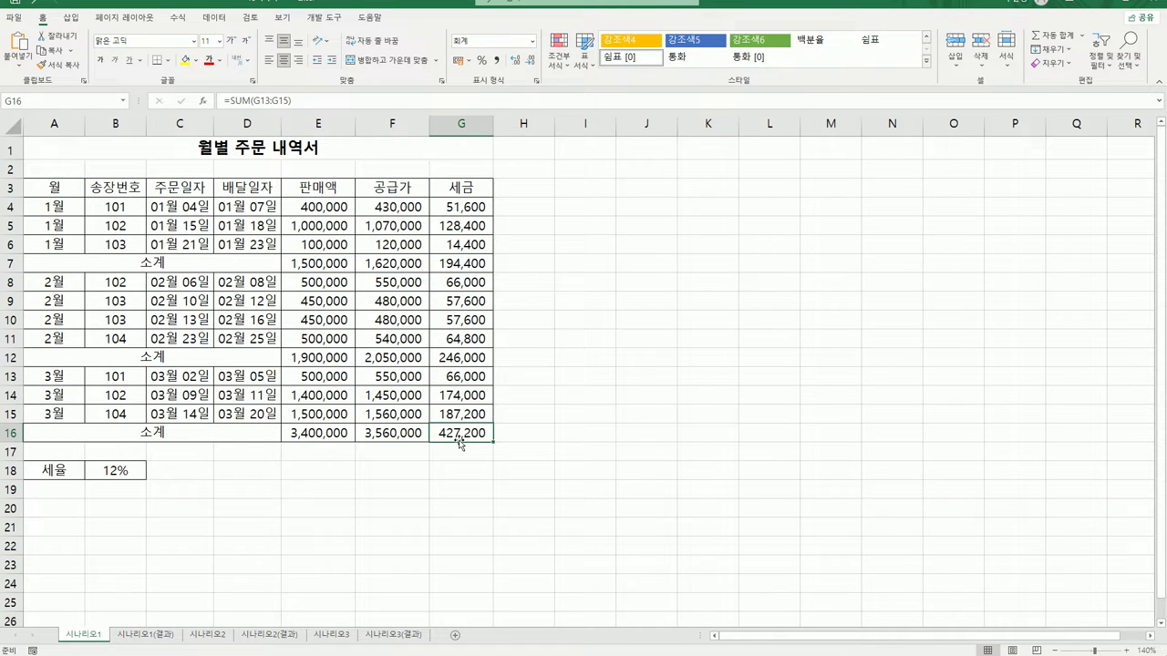
Define the name 세율 for the tax rate cell B18 and check it by reselecting the cell.
{"action": "left_click", "coordinate": [125, 472]}
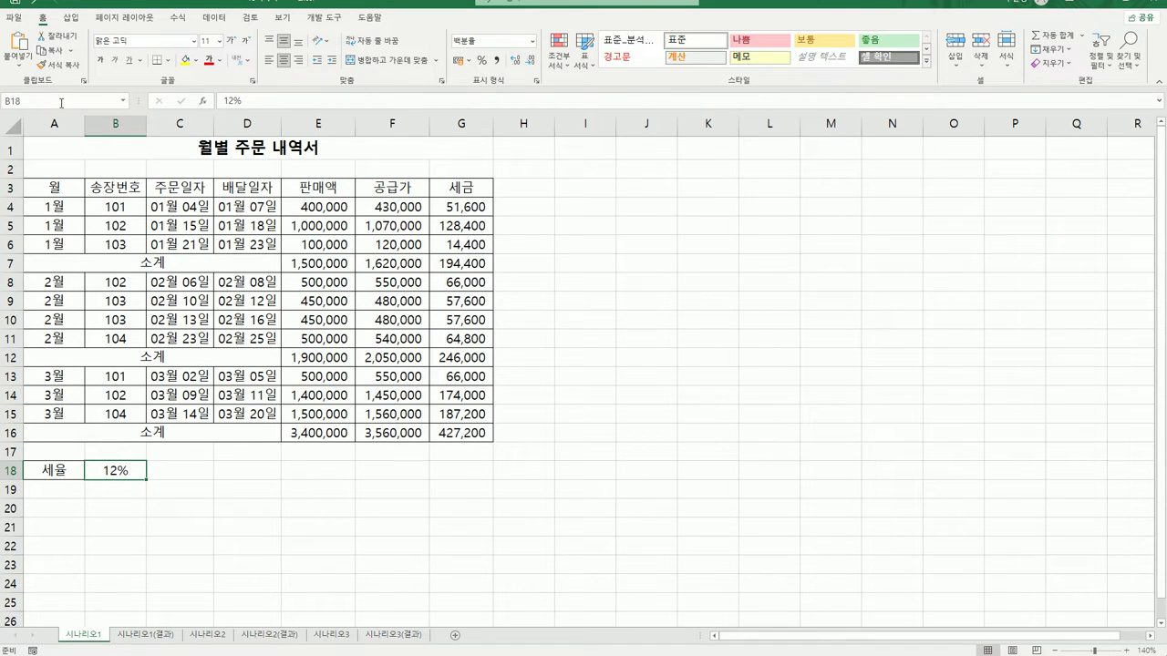
{"action": "left_click", "coordinate": [60, 100]}
{"action": "type", "text": "t"}
{"action": "key", "text": "BackSpace"}
{"action": "type", "text": "세"}
{"action": "type", "text": "유"}
{"action": "key", "text": "Return"}
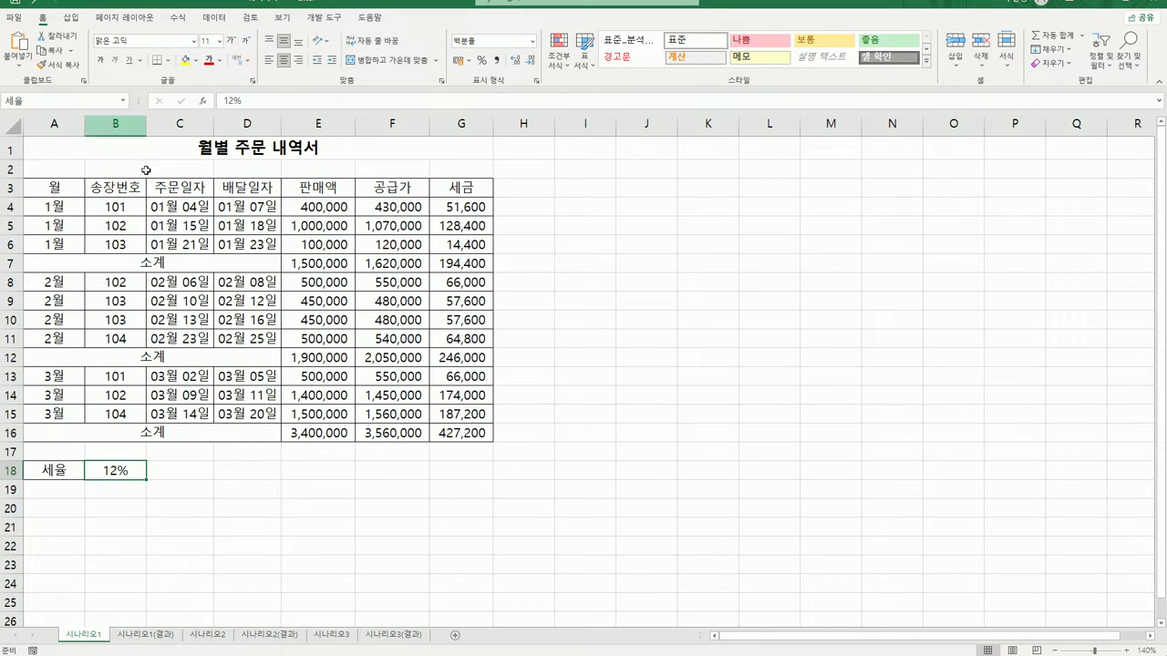
{"action": "left_click", "coordinate": [171, 473]}
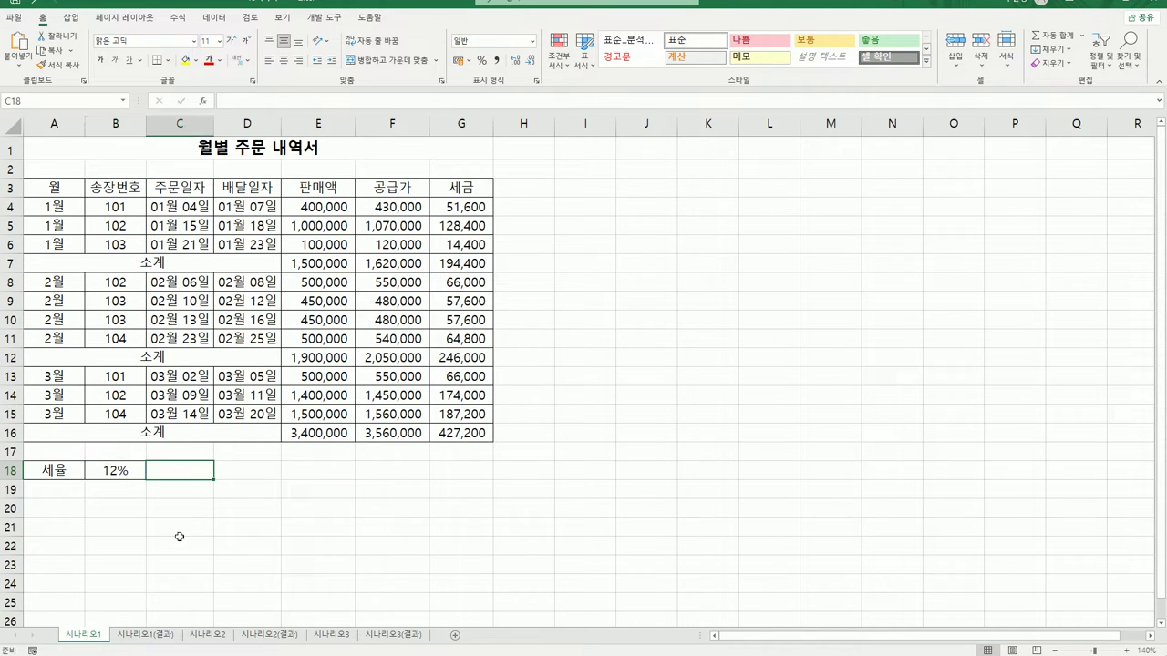
{"action": "left_click", "coordinate": [126, 476]}
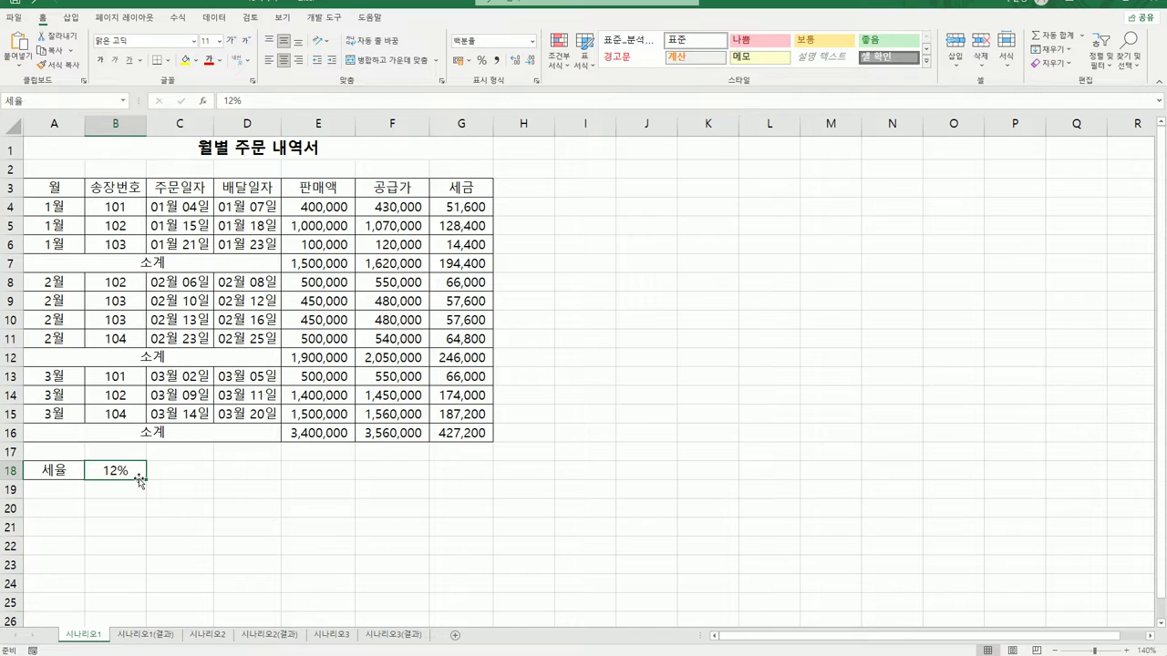
{"action": "left_click", "coordinate": [39, 100]}
{"action": "left_click", "coordinate": [305, 565]}
{"action": "left_click", "coordinate": [121, 469]}
Delete the defined name 세율 in the Name Manager and close the manager.
{"action": "left_click", "coordinate": [181, 17]}
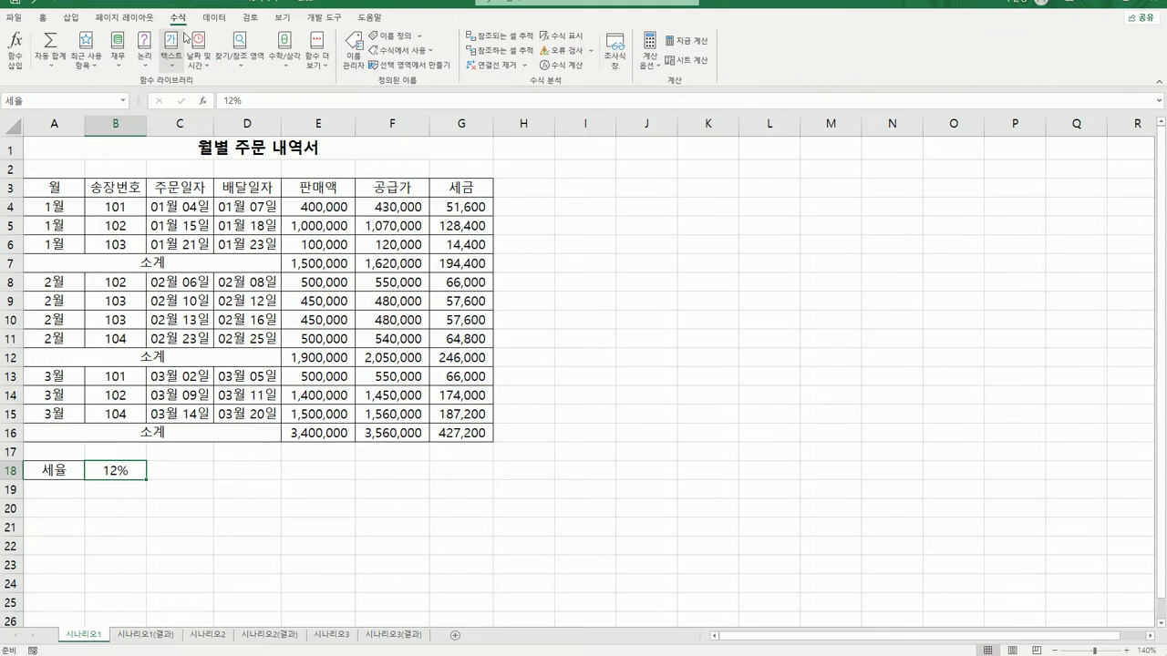
{"action": "left_click", "coordinate": [347, 73]}
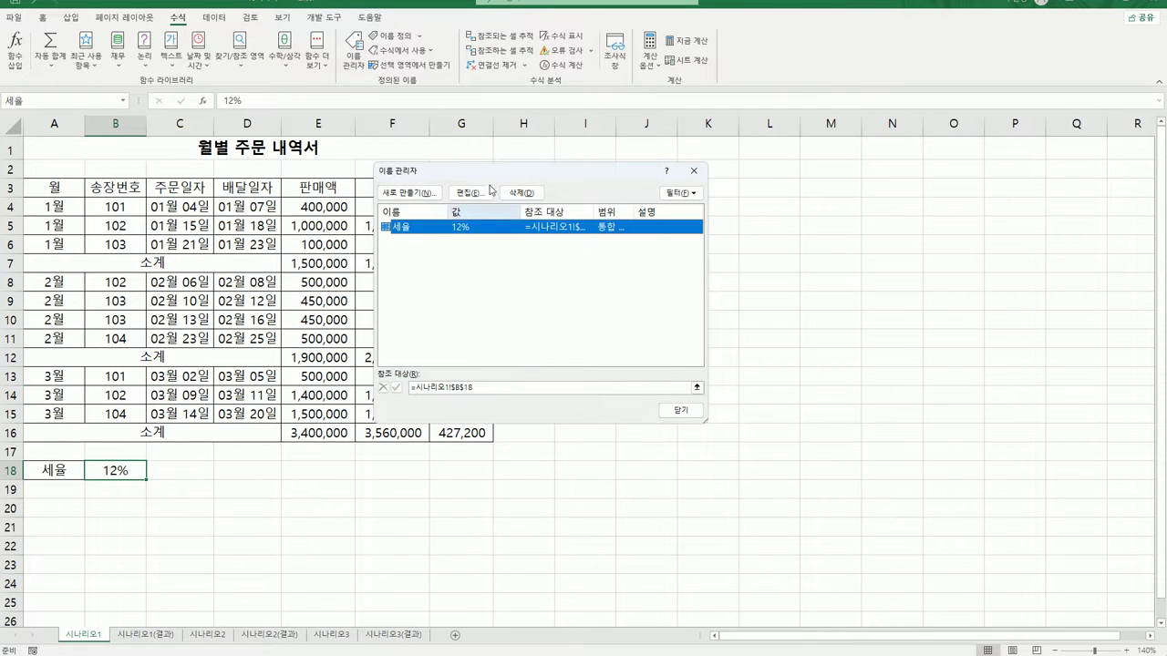
{"action": "left_click_drag", "start_coordinate": [501, 173], "coordinate": [644, 201]}
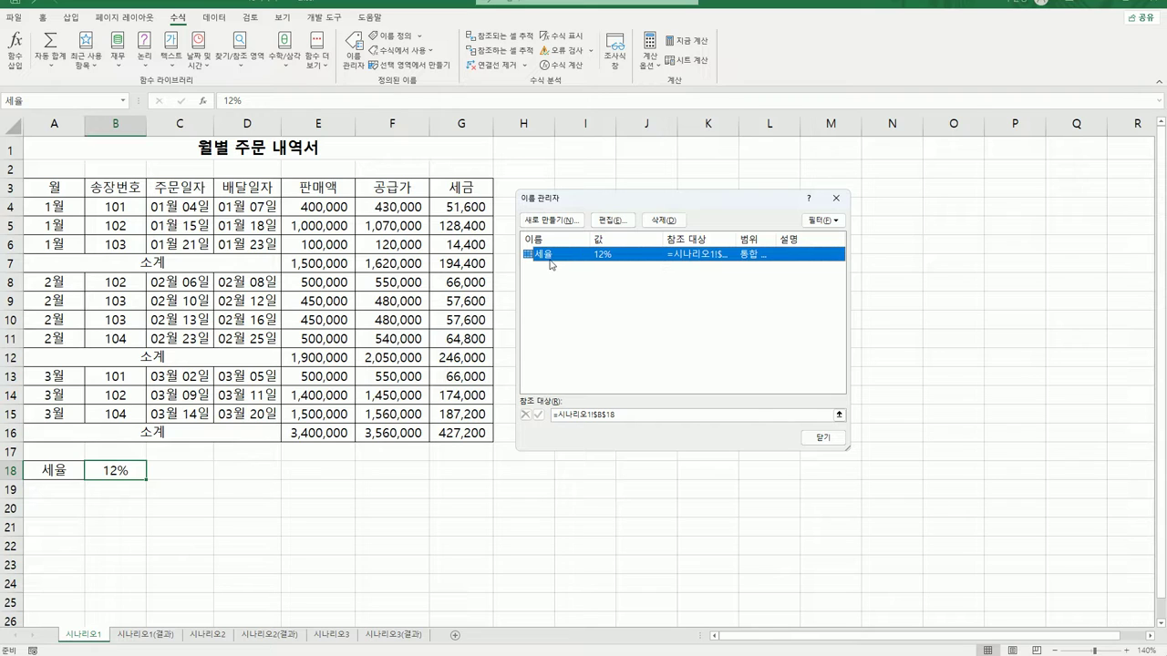
{"action": "left_click", "coordinate": [663, 221]}
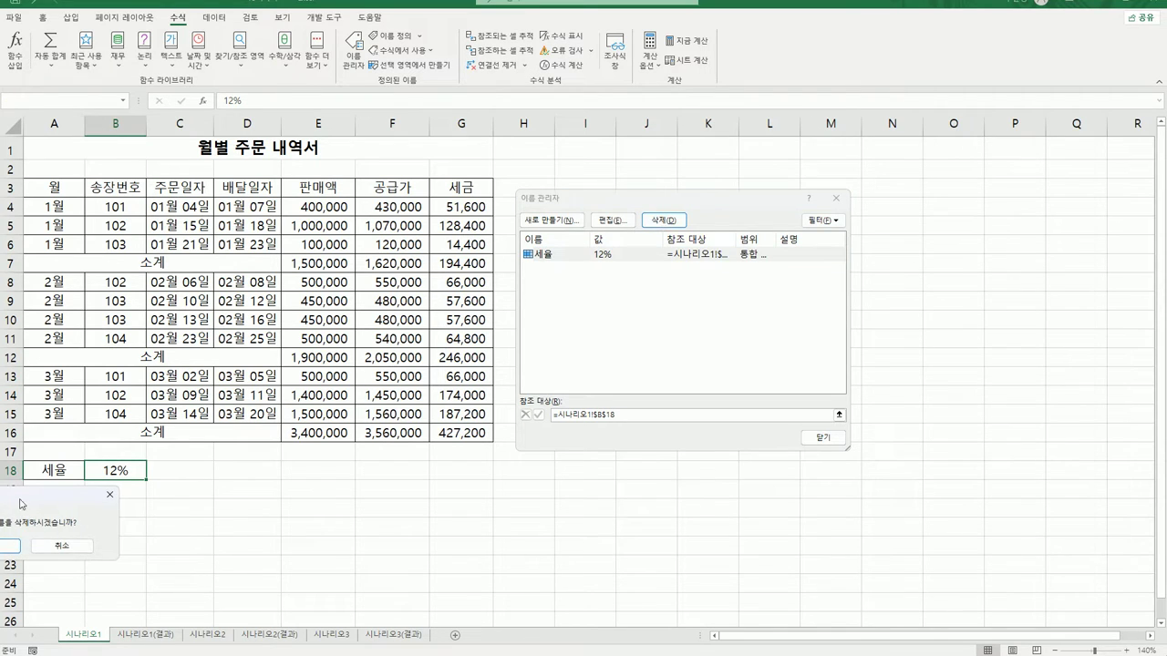
{"action": "left_click_drag", "start_coordinate": [576, 425], "coordinate": [588, 489]}
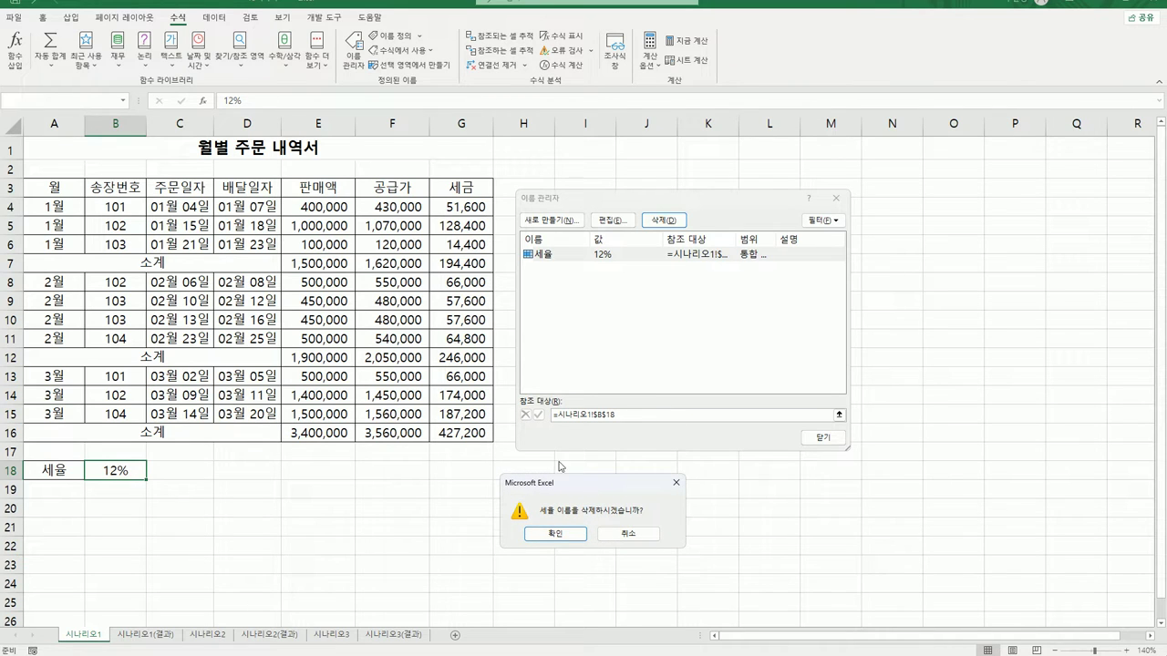
{"action": "left_click", "coordinate": [572, 535]}
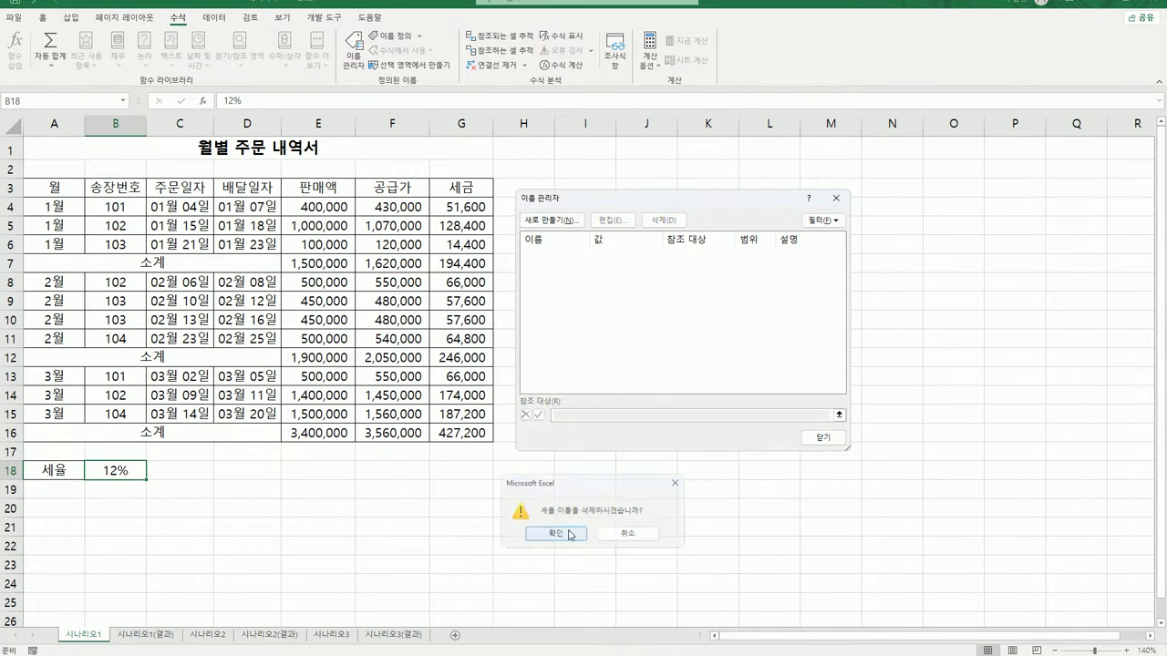
{"action": "left_click", "coordinate": [812, 441]}
{"action": "left_click", "coordinate": [532, 563]}
Name the tax rate cell B18 세율.
{"action": "left_click", "coordinate": [133, 478]}
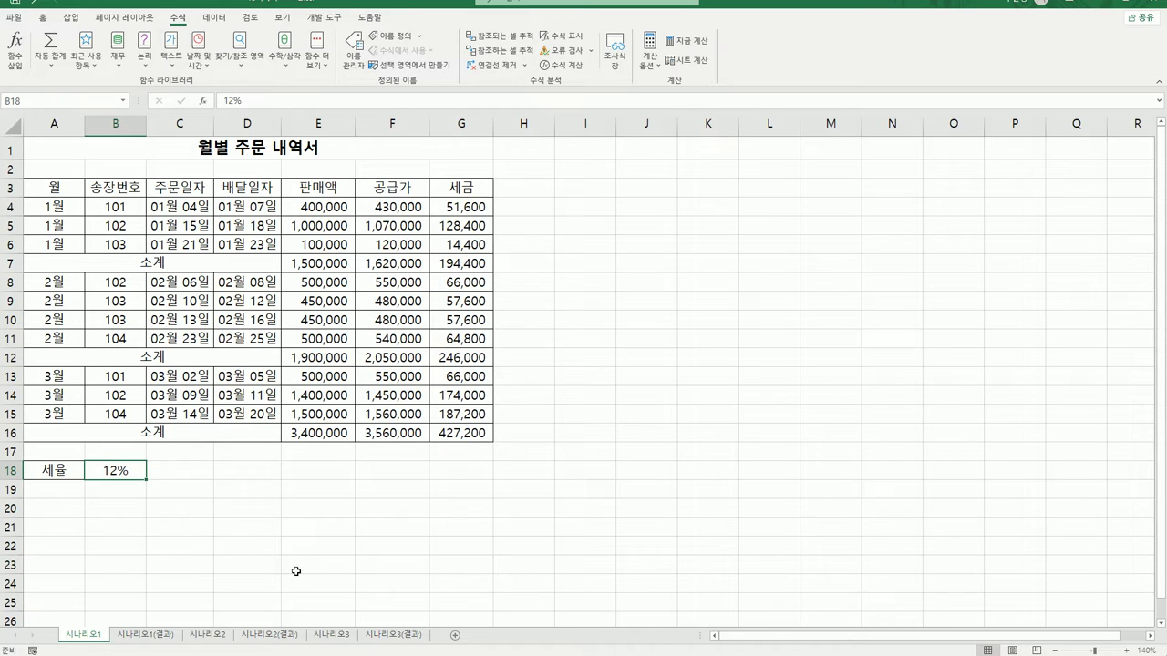
{"action": "left_click", "coordinate": [205, 475]}
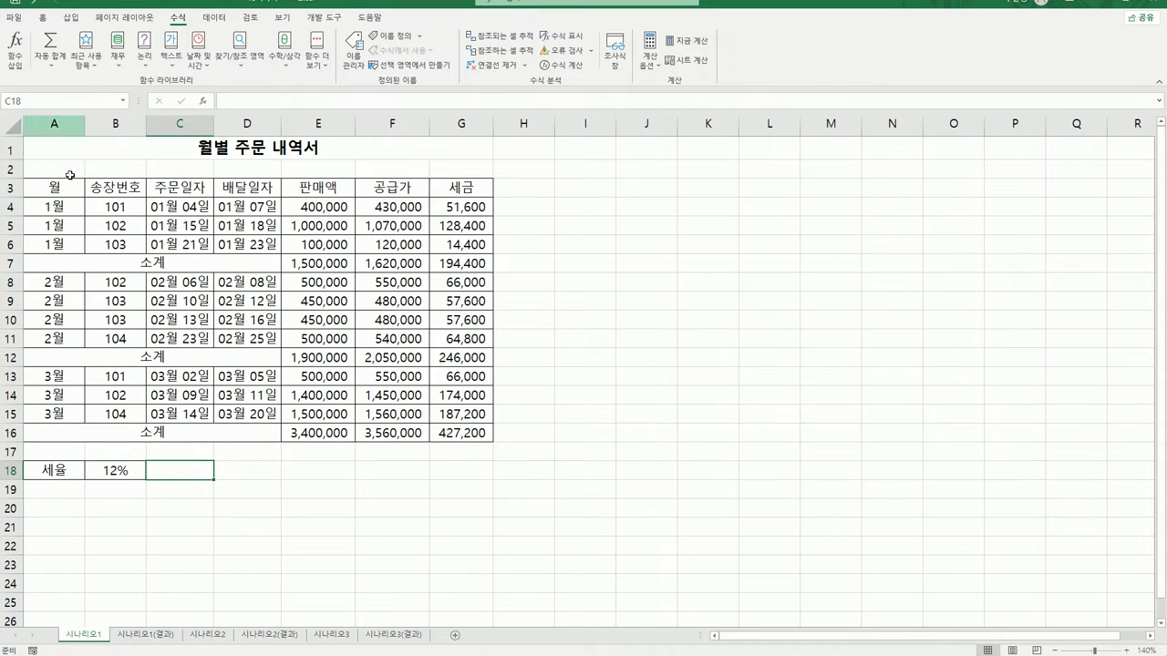
{"action": "left_click", "coordinate": [104, 469]}
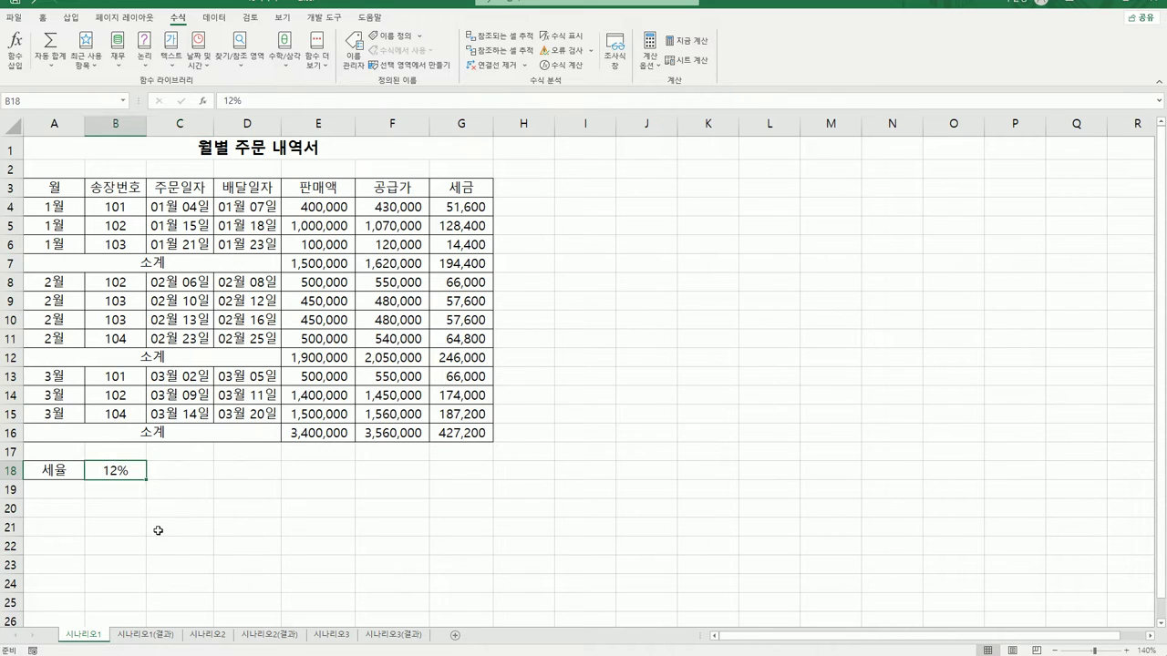
{"action": "left_click", "coordinate": [33, 100]}
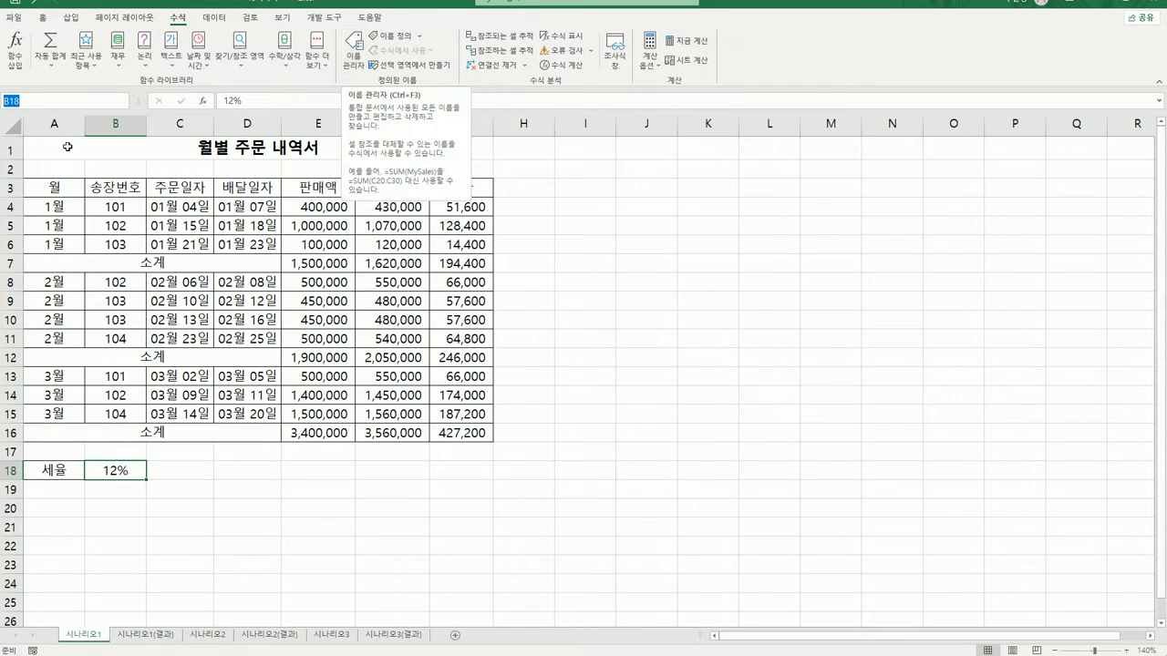
{"action": "type", "text": "세유"}
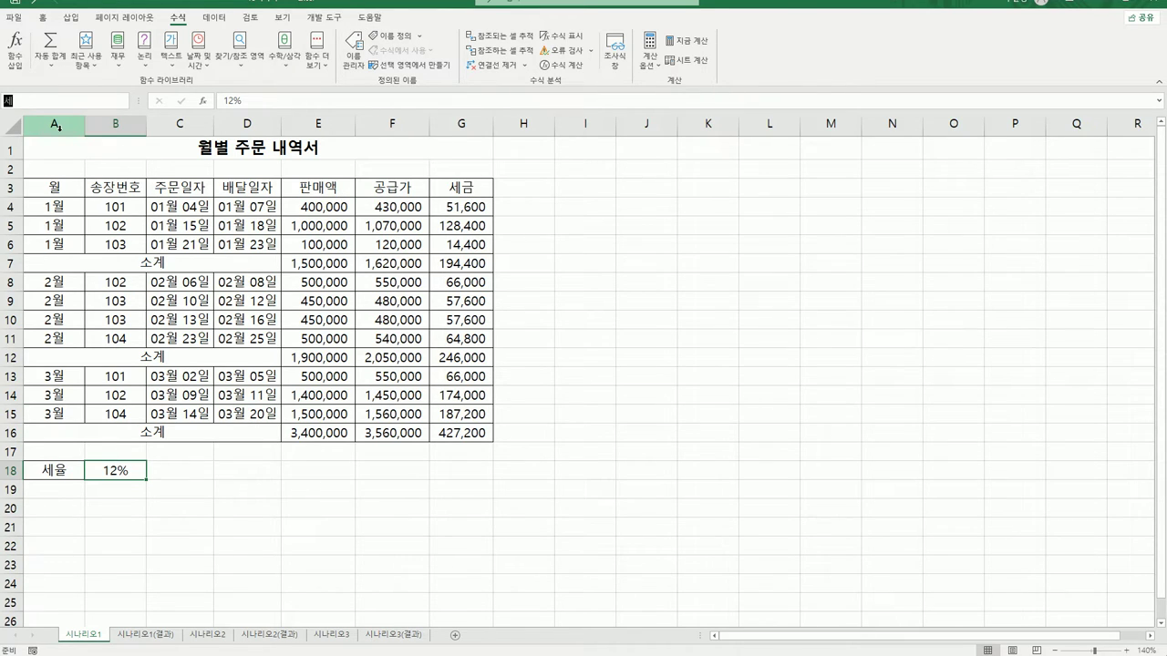
{"action": "key", "text": "Return"}
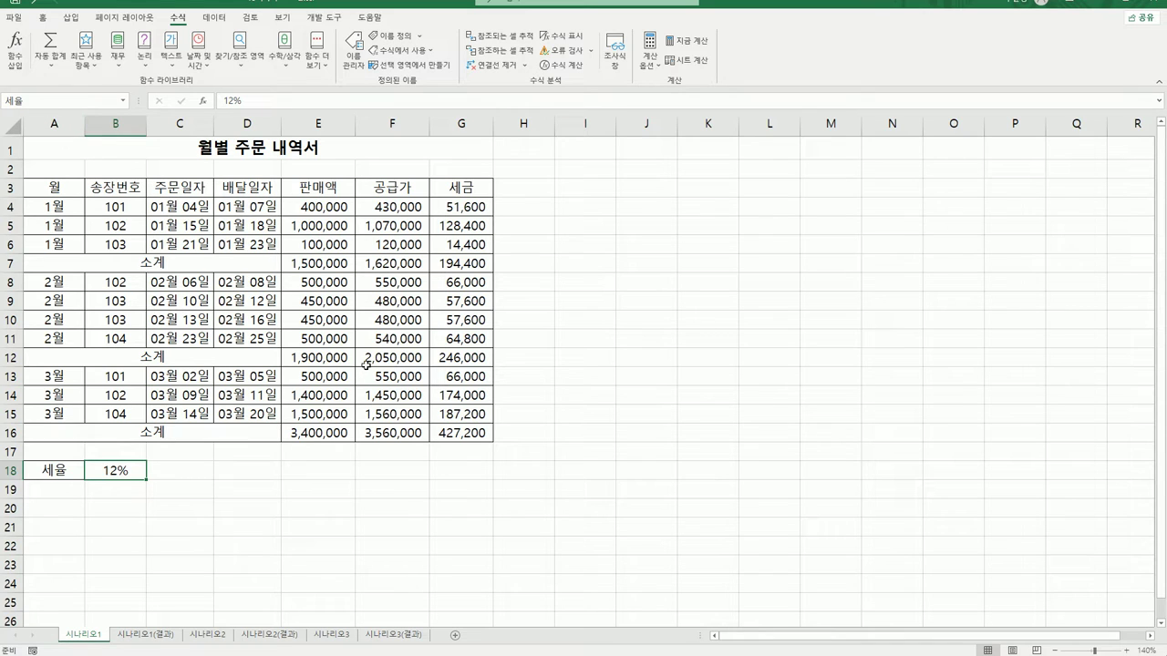
Name the January tax subtotal cell G7 소계1월.
{"action": "left_click", "coordinate": [451, 265]}
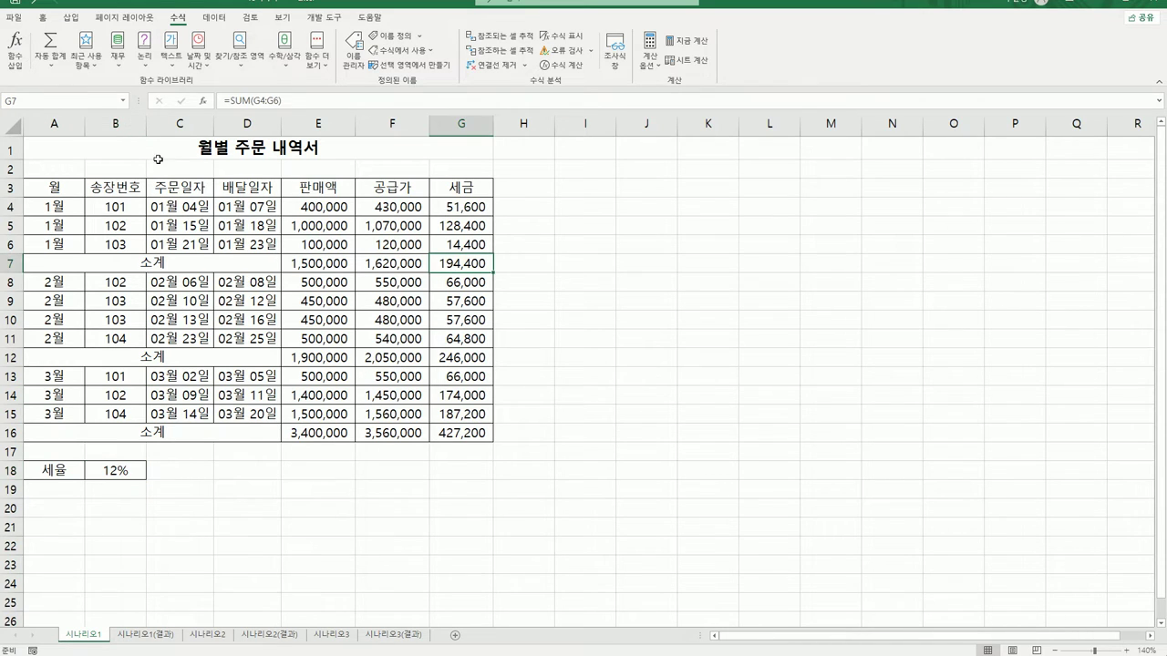
{"action": "left_click", "coordinate": [68, 103]}
{"action": "type", "text": "소계1ㅇ"}
{"action": "key", "text": "Return"}
Name the February tax subtotal cell G12 소계2월.
{"action": "left_click", "coordinate": [456, 360]}
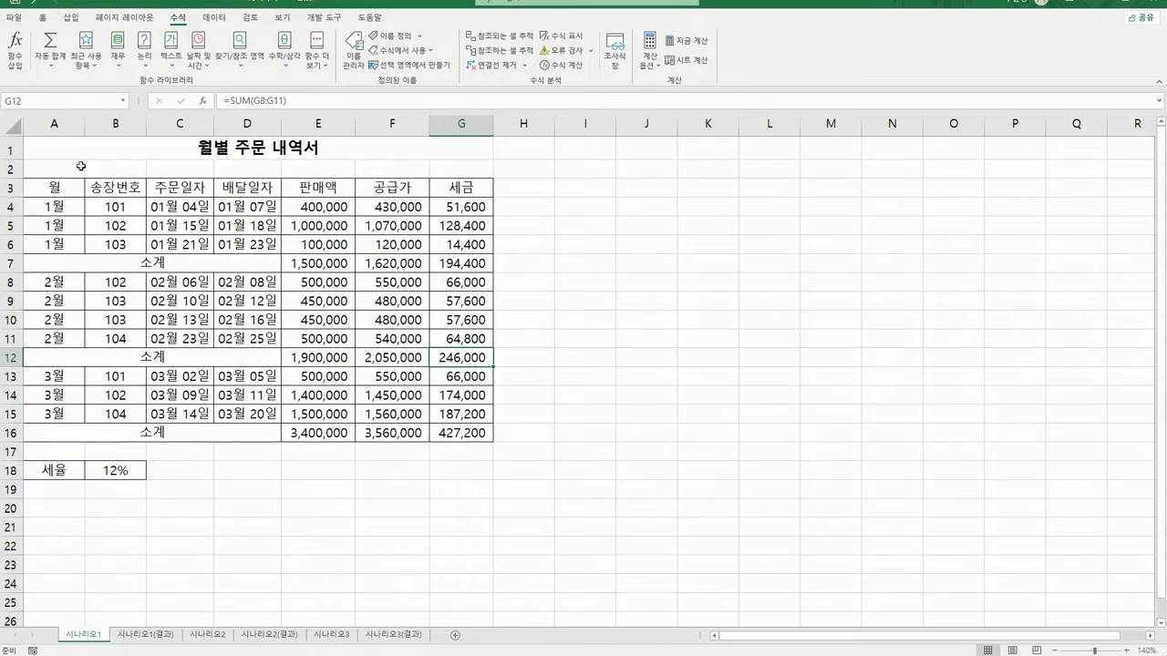
{"action": "left_click", "coordinate": [48, 101]}
{"action": "type", "text": "소계2월"}
{"action": "key", "text": "Return"}
Name the March tax subtotal cell G16 in the same pattern as the January and February subtotals.
{"action": "left_click", "coordinate": [472, 435]}
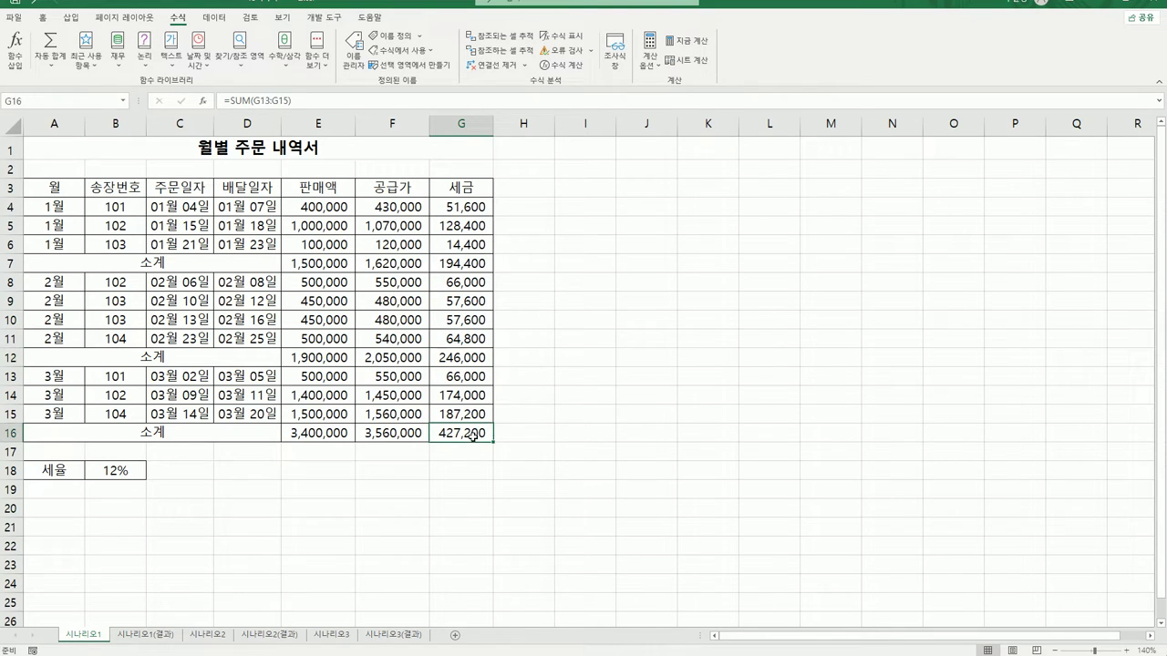
{"action": "left_click", "coordinate": [41, 101]}
{"action": "type", "text": "소계2"}
{"action": "type", "text": "월"}
{"action": "key", "text": "Return"}
Open the What-If Scenario Manager with the tax rate cell B18 selected.
{"action": "left_click", "coordinate": [133, 469]}
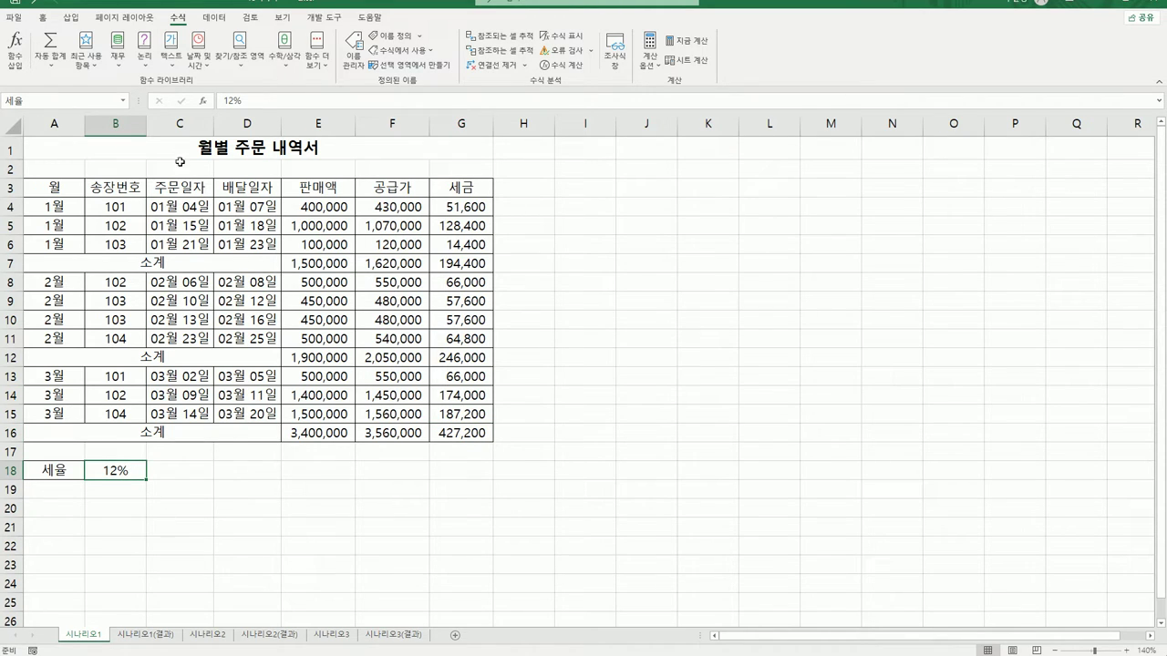
{"action": "left_click", "coordinate": [214, 18]}
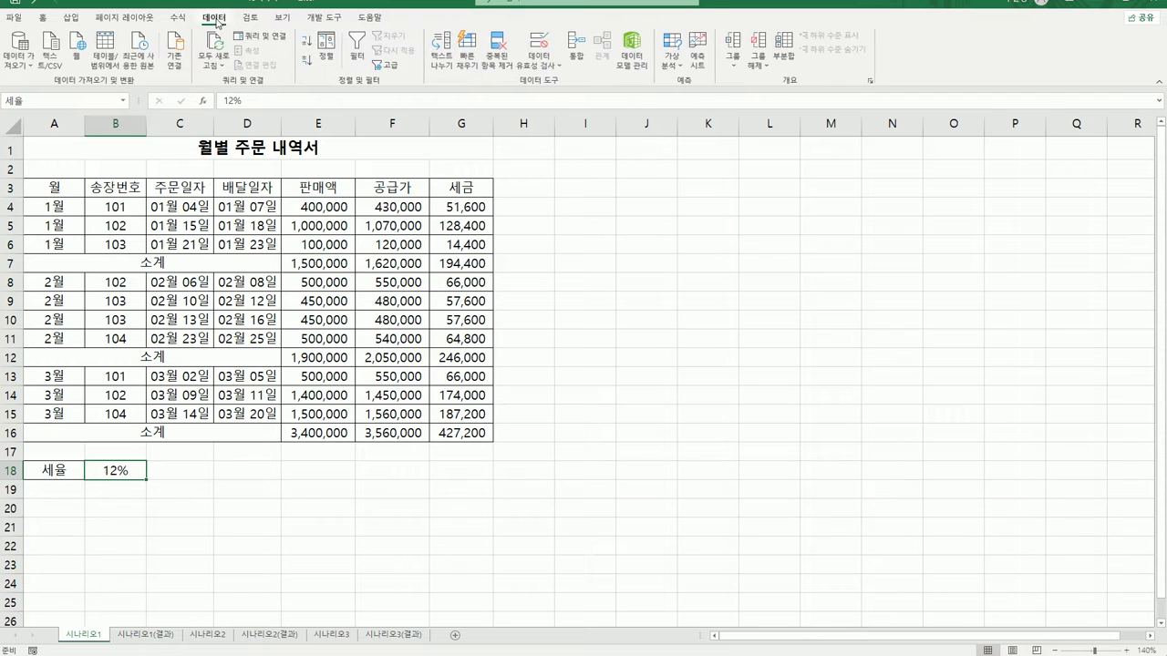
{"action": "left_click", "coordinate": [672, 62]}
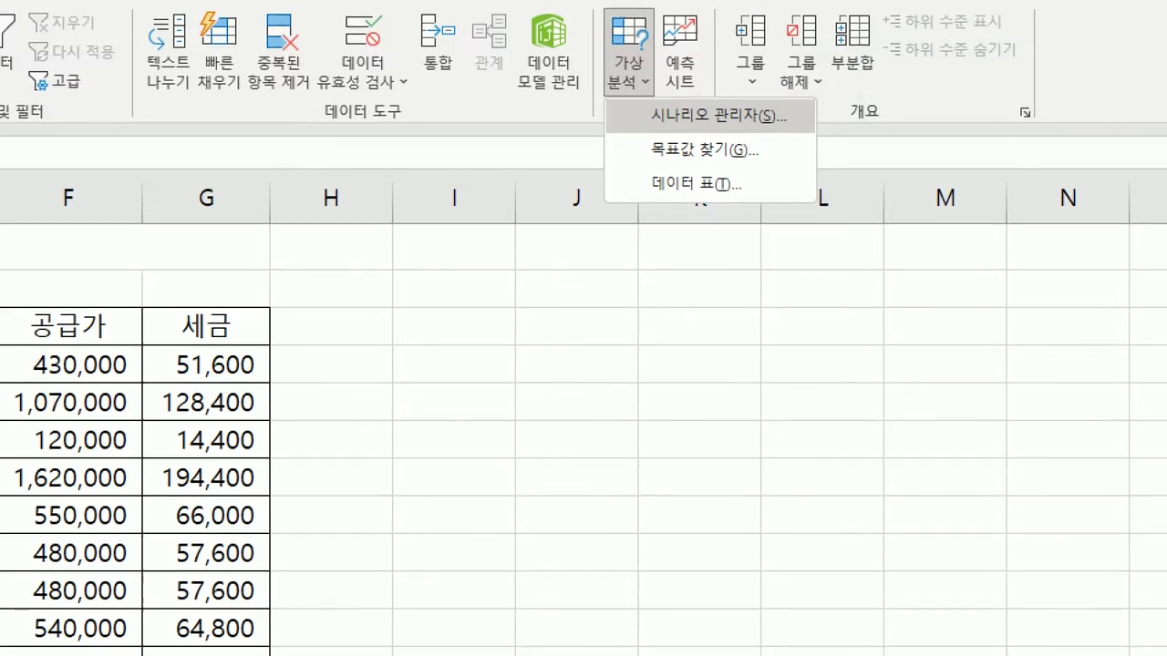
{"action": "mouse_move", "coordinate": [615, 118]}
{"action": "left_mouse_down"}
{"action": "mouse_move", "coordinate": [652, 105]}
{"action": "mouse_move", "coordinate": [620, 11]}
{"action": "mouse_move", "coordinate": [649, 124]}
{"action": "left_mouse_up"}
{"action": "mouse_move", "coordinate": [756, 146]}
{"action": "left_mouse_down"}
{"action": "mouse_move", "coordinate": [722, 152]}
{"action": "mouse_move", "coordinate": [762, 108]}
{"action": "mouse_move", "coordinate": [753, 148]}
{"action": "left_mouse_up"}
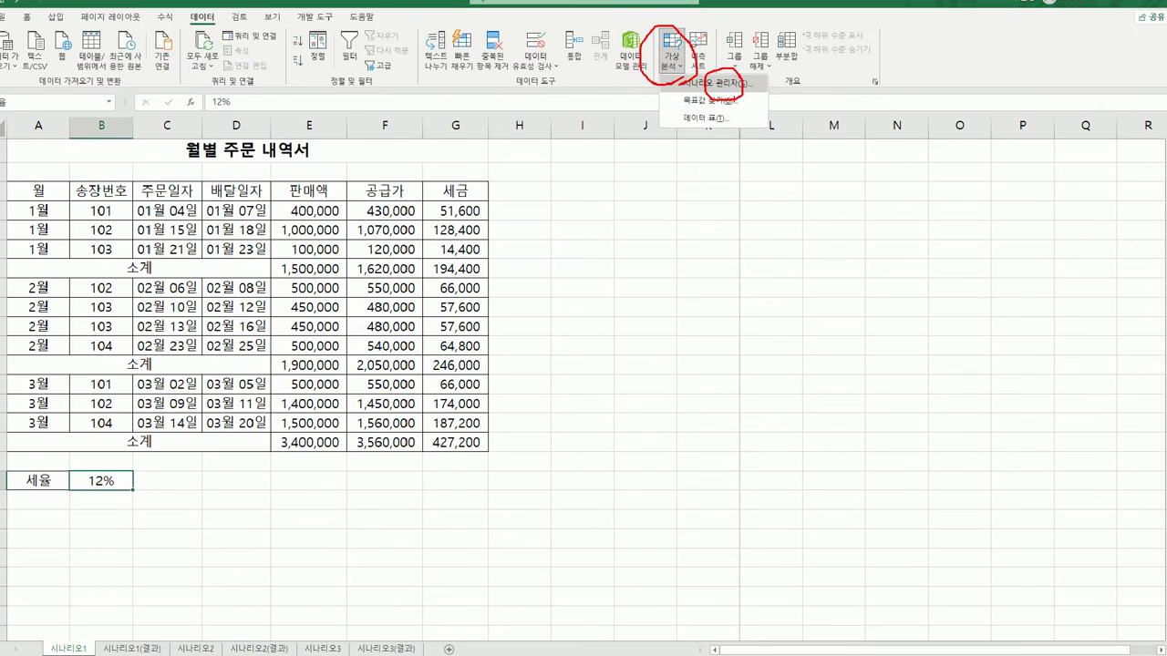
{"action": "key", "text": "Escape"}
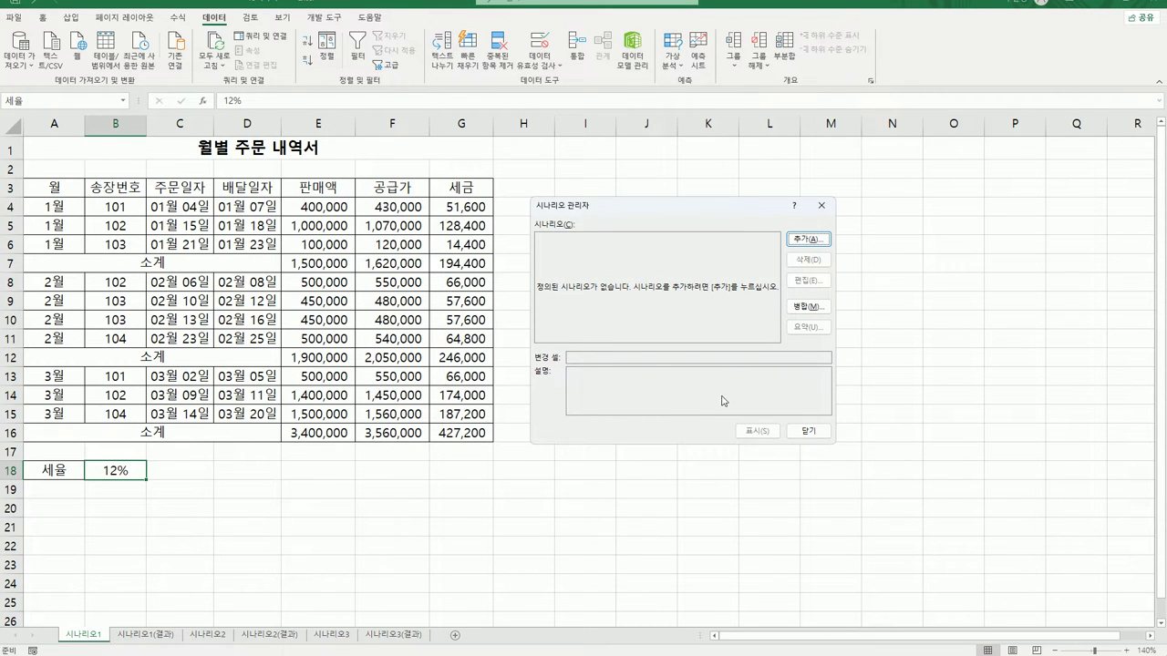
Start a new scenario and clear its default description.
{"action": "left_click", "coordinate": [806, 240]}
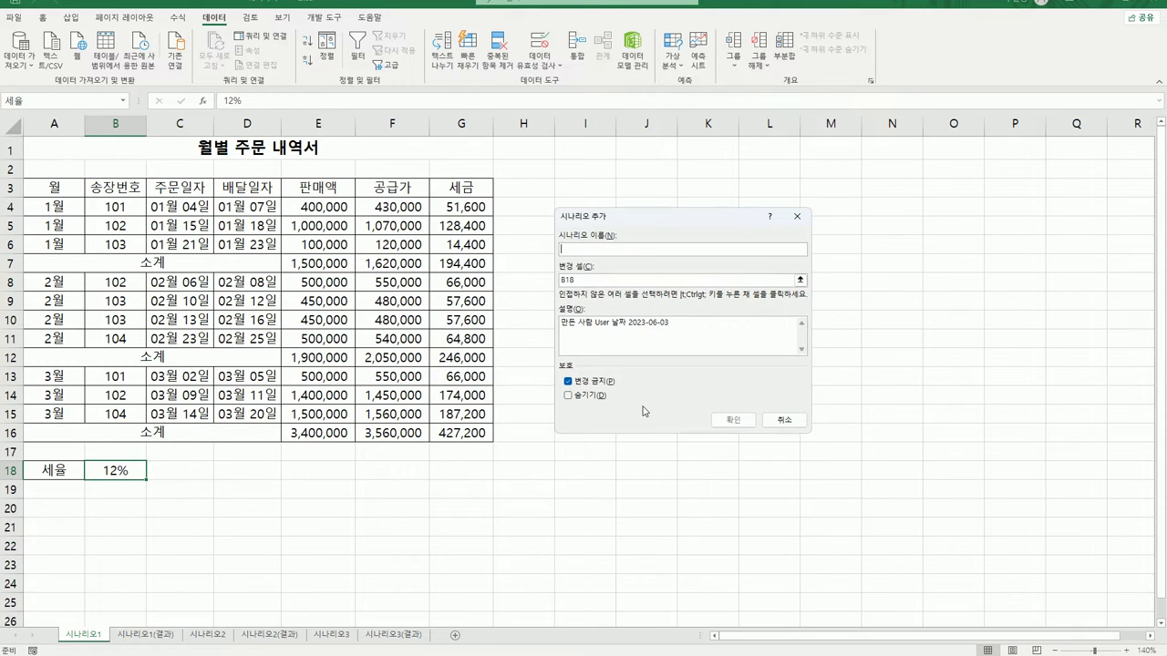
{"action": "left_click", "coordinate": [693, 331]}
{"action": "key", "text": "ctrl+a"}
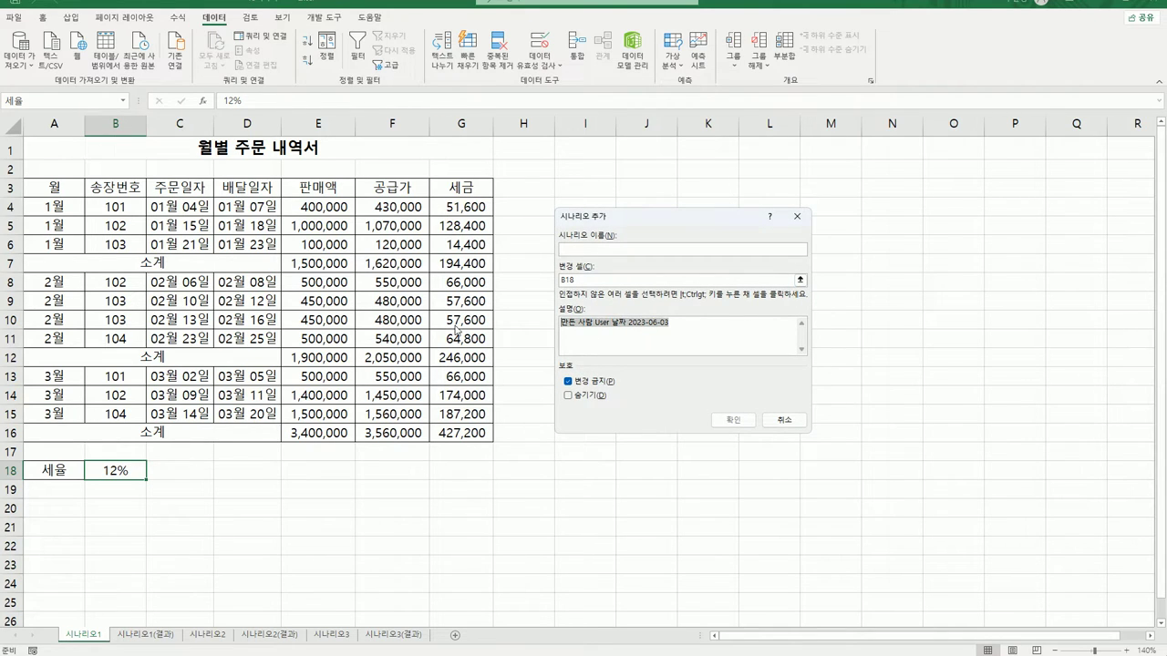
{"action": "key", "text": "Delete"}
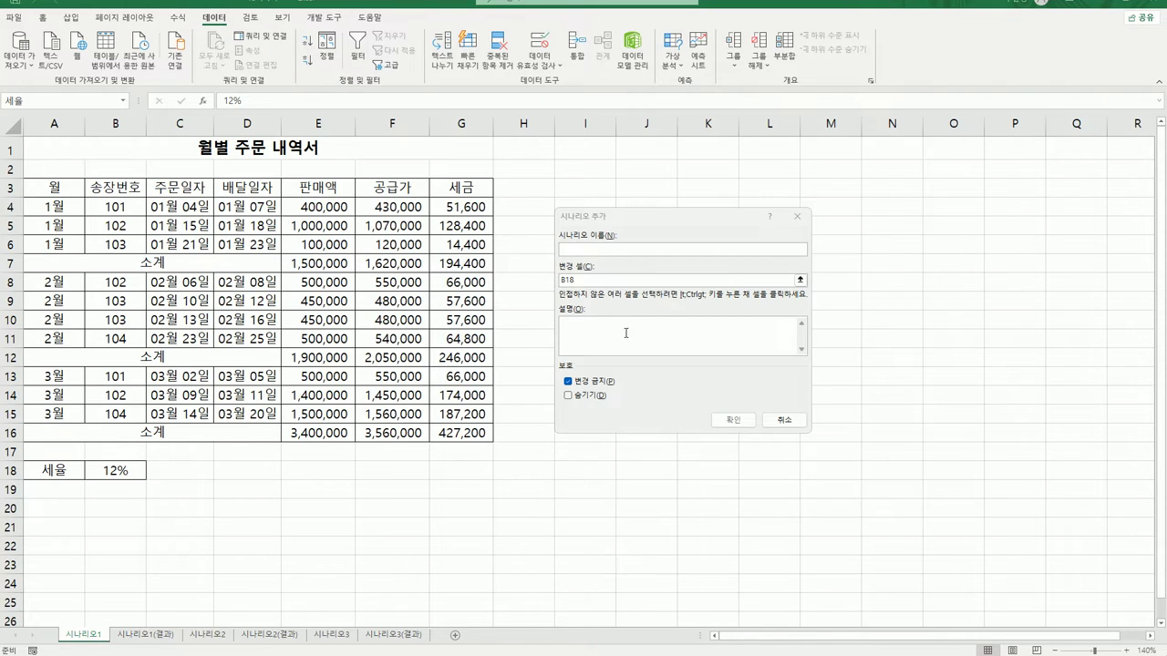
Name the scenario 세율인상, use B18 as its changing cell, and set its 세율 value to 15.
{"action": "left_click", "coordinate": [577, 271]}
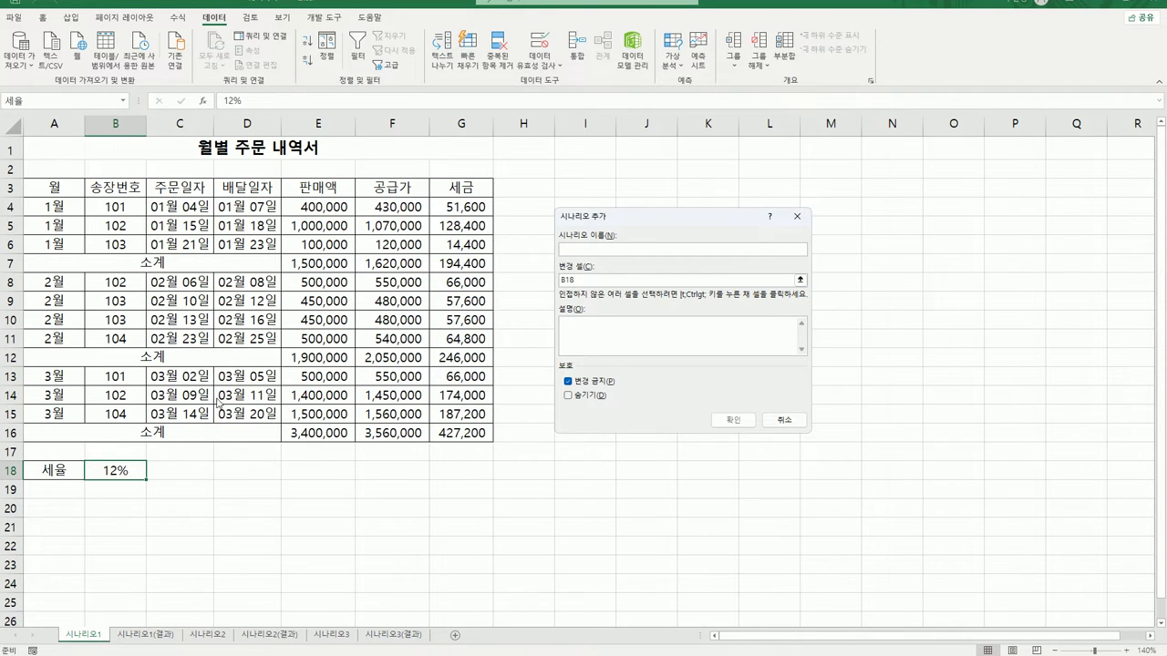
{"action": "type", "text": "세율인상"}
{"action": "key", "text": "Tab"}
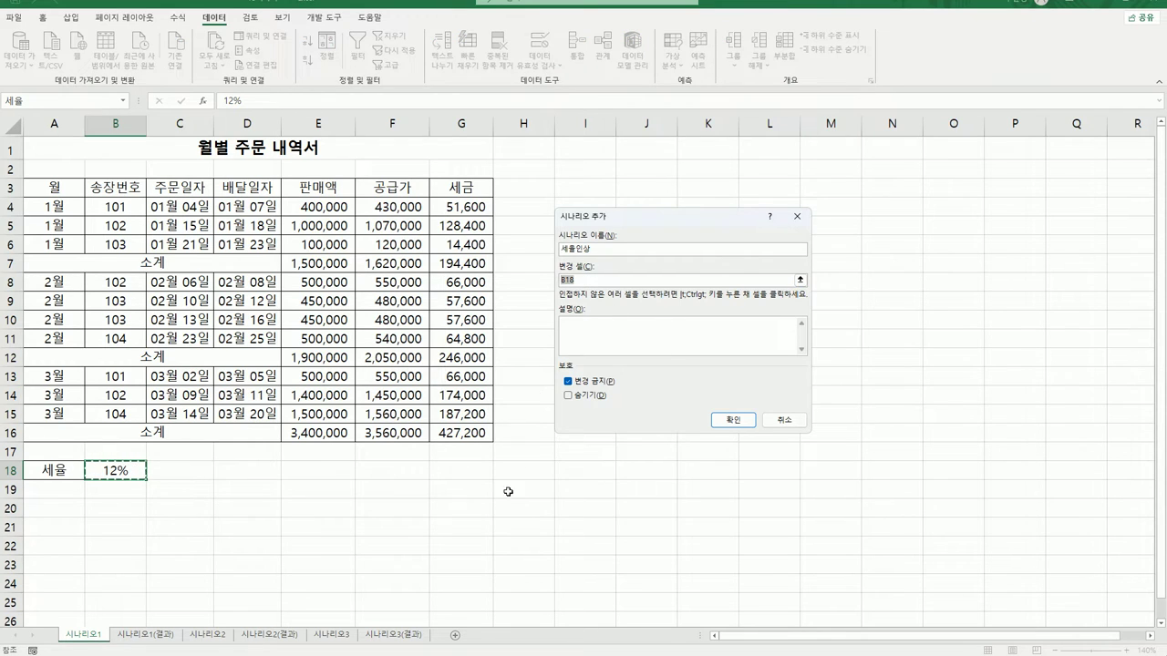
{"action": "left_click", "coordinate": [113, 470]}
{"action": "left_click", "coordinate": [722, 422]}
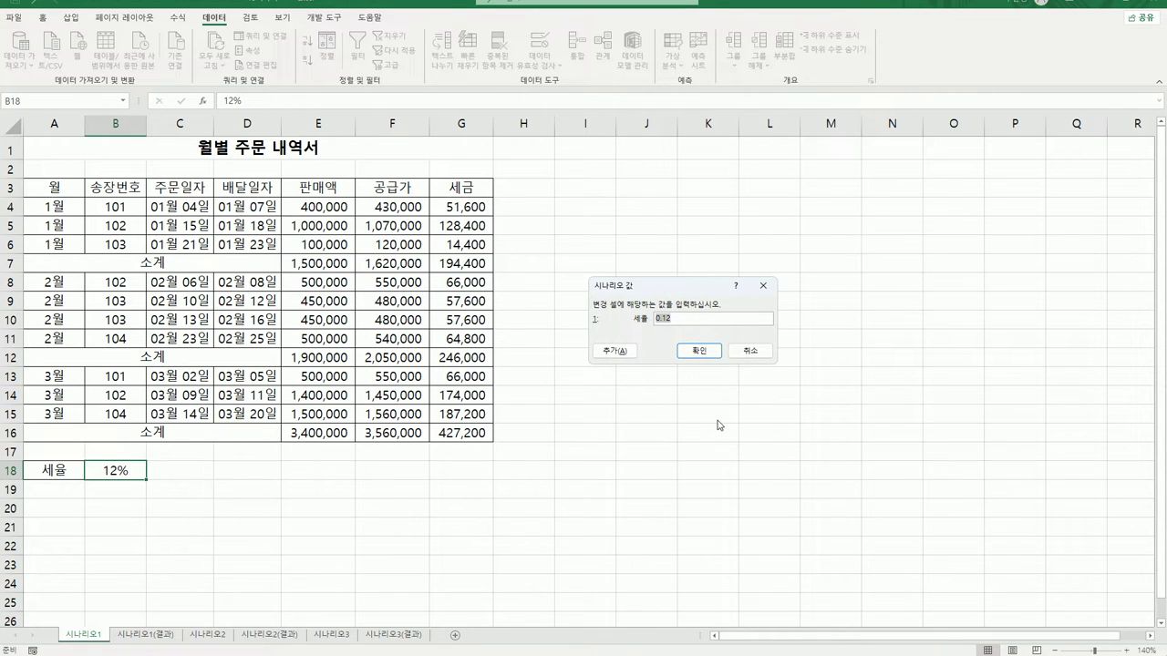
{"action": "type", "text": "15"}
Add a second scenario named 세율인하 with B18 as the changing cell, an empty description, and a 세율 value of 9%.
{"action": "left_click", "coordinate": [623, 353]}
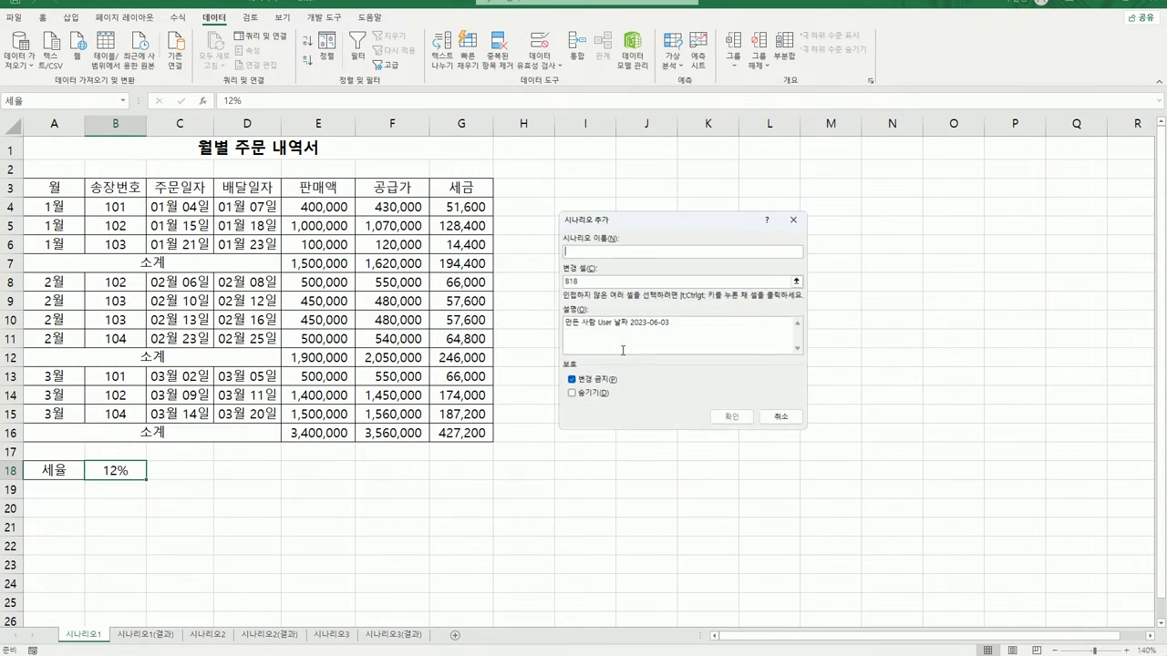
{"action": "left_click_drag", "start_coordinate": [686, 326], "coordinate": [559, 325]}
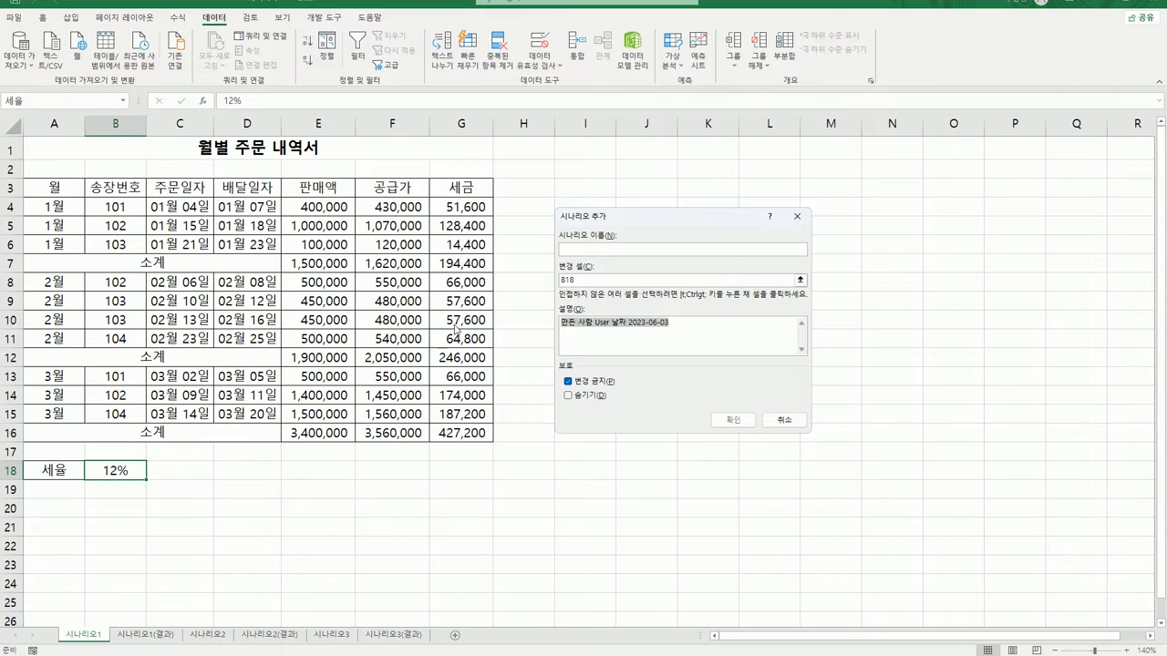
{"action": "key", "text": "Delete"}
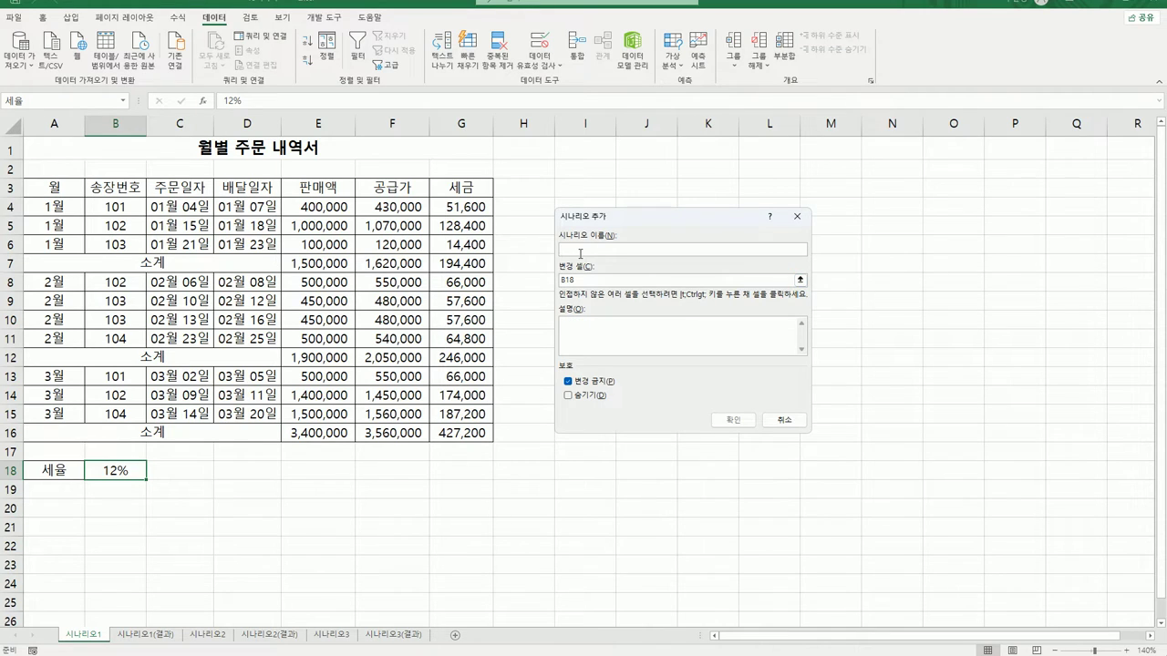
{"action": "type", "text": "세율인하"}
{"action": "key", "text": "Tab"}
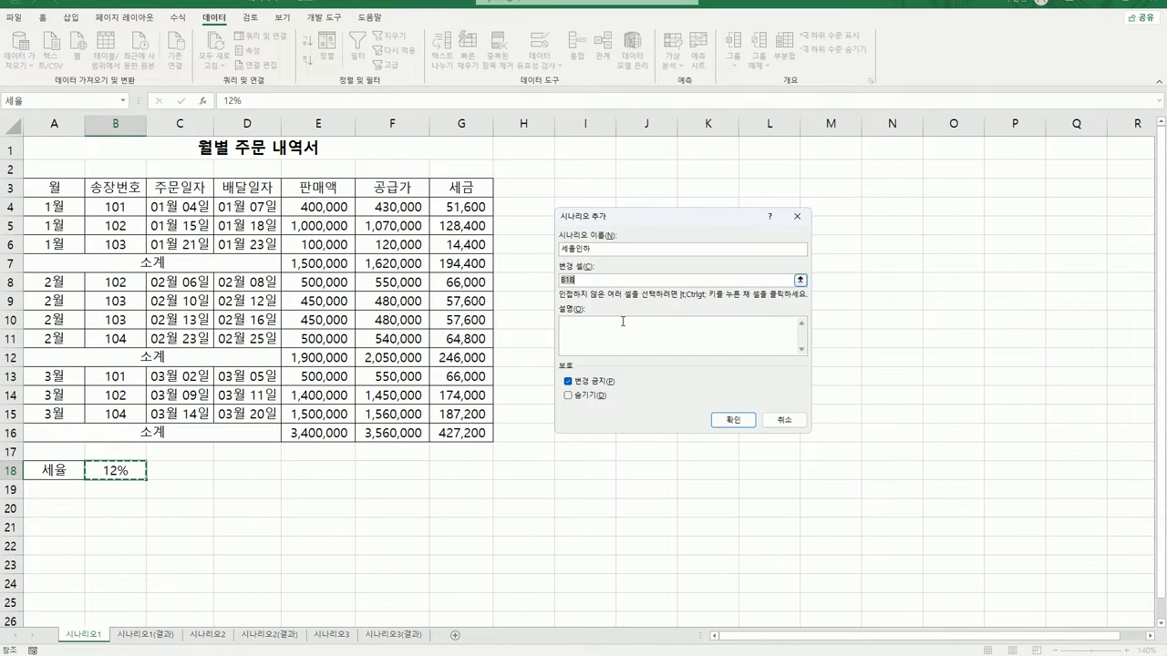
{"action": "left_click", "coordinate": [730, 421]}
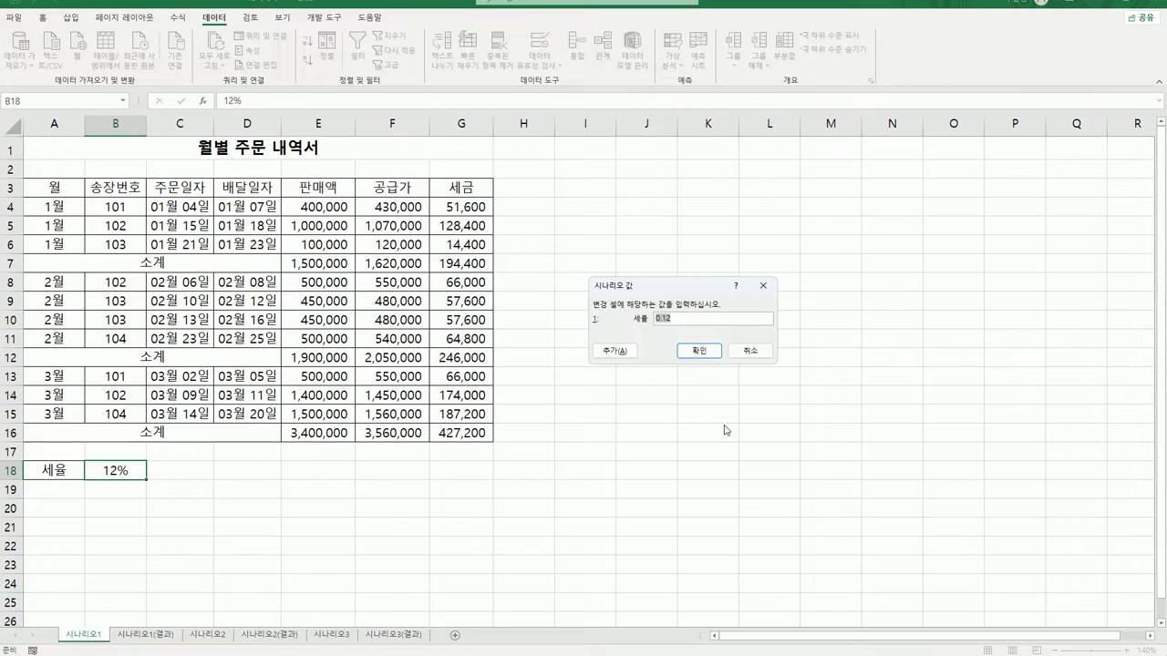
{"action": "type", "text": "9"}
{"action": "left_click", "coordinate": [713, 354]}
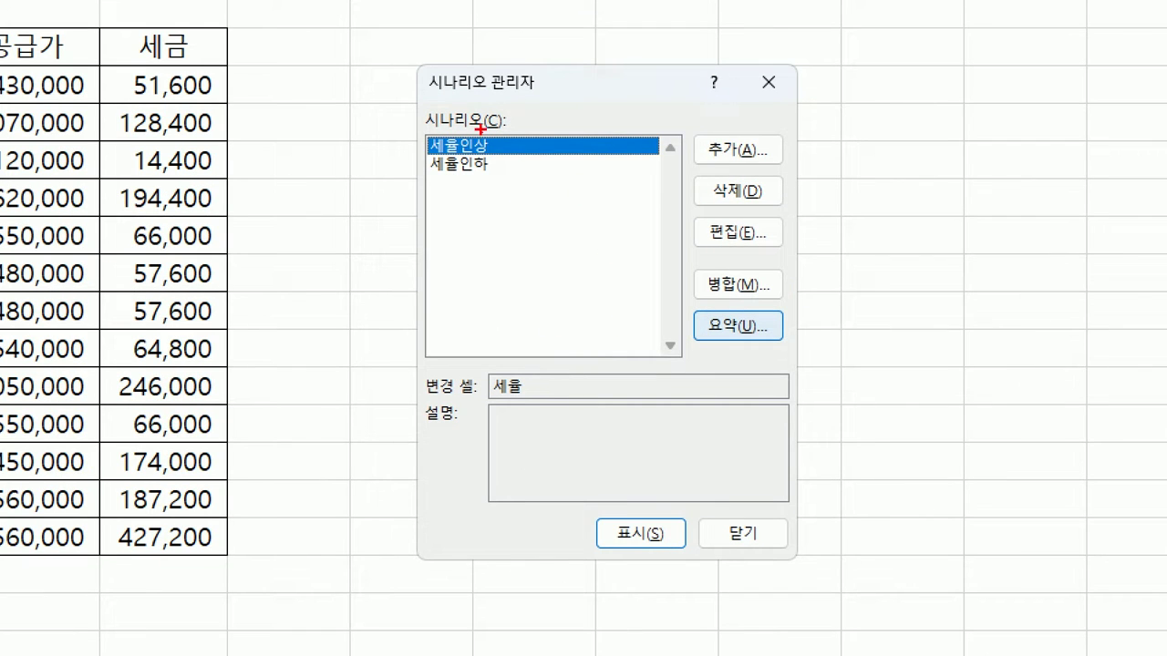
{"action": "mouse_move", "coordinate": [506, 154]}
{"action": "left_mouse_down"}
{"action": "mouse_move", "coordinate": [503, 177]}
{"action": "mouse_move", "coordinate": [396, 131]}
{"action": "mouse_move", "coordinate": [521, 146]}
{"action": "mouse_move", "coordinate": [507, 166]}
{"action": "left_mouse_up"}
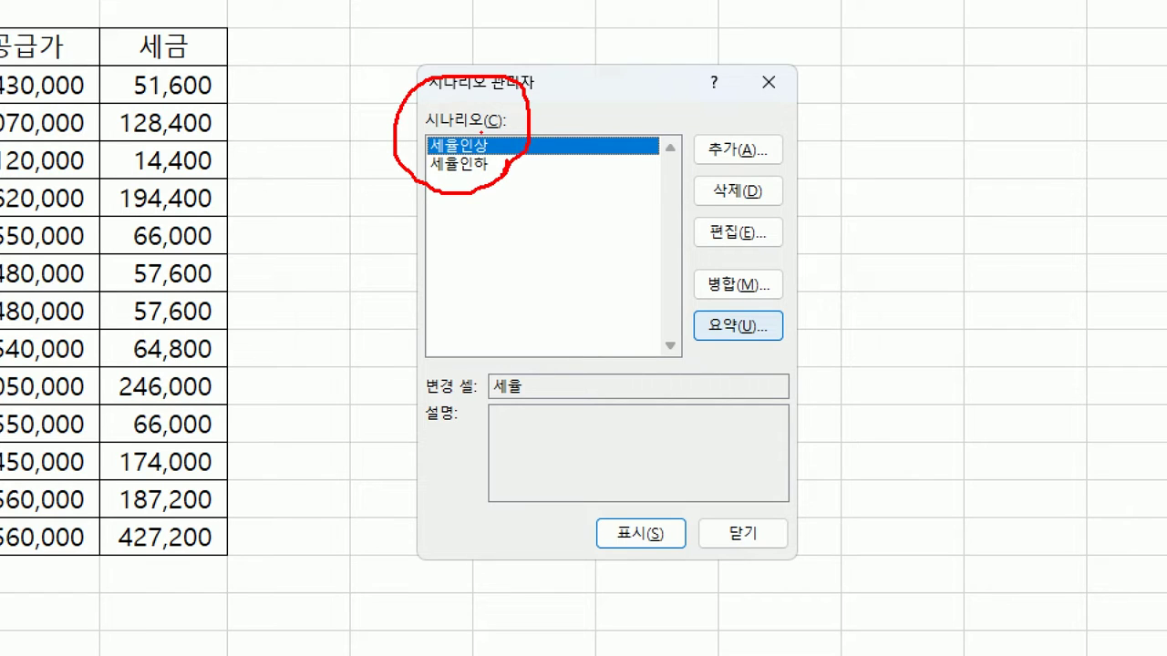
{"action": "mouse_move", "coordinate": [795, 350]}
{"action": "left_mouse_down"}
{"action": "mouse_move", "coordinate": [715, 357]}
{"action": "mouse_move", "coordinate": [777, 325]}
{"action": "mouse_move", "coordinate": [756, 366]}
{"action": "left_mouse_up"}
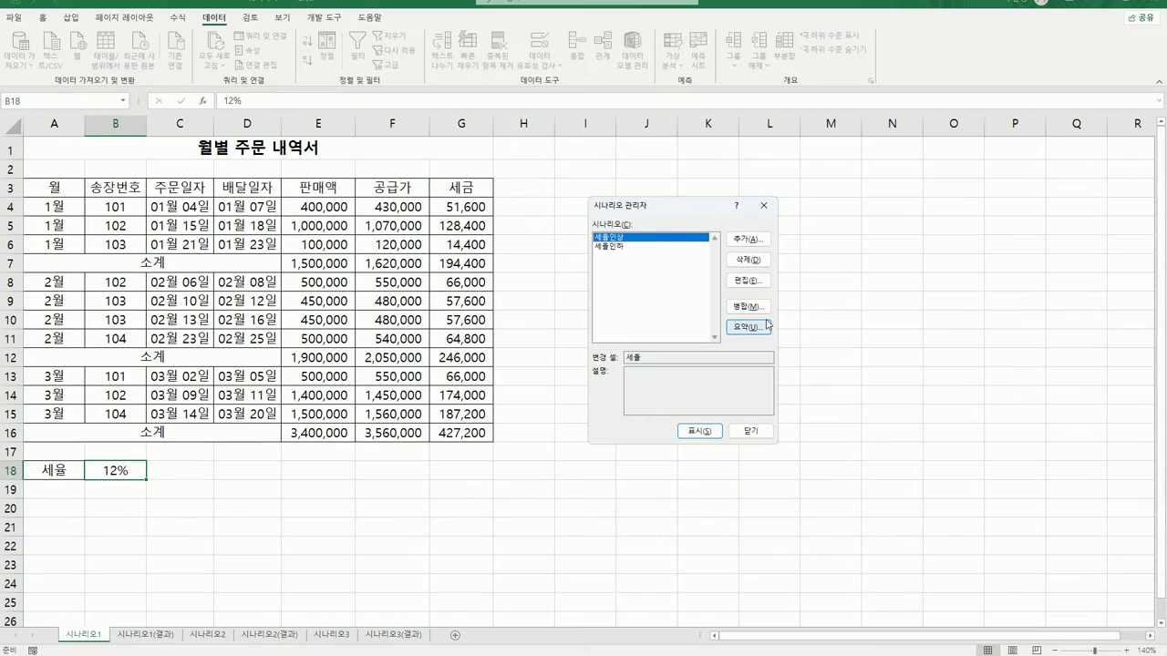
Generate a scenario summary report with the monthly tax subtotals G7, G12 and G16 as result cells.
{"action": "left_click", "coordinate": [762, 327]}
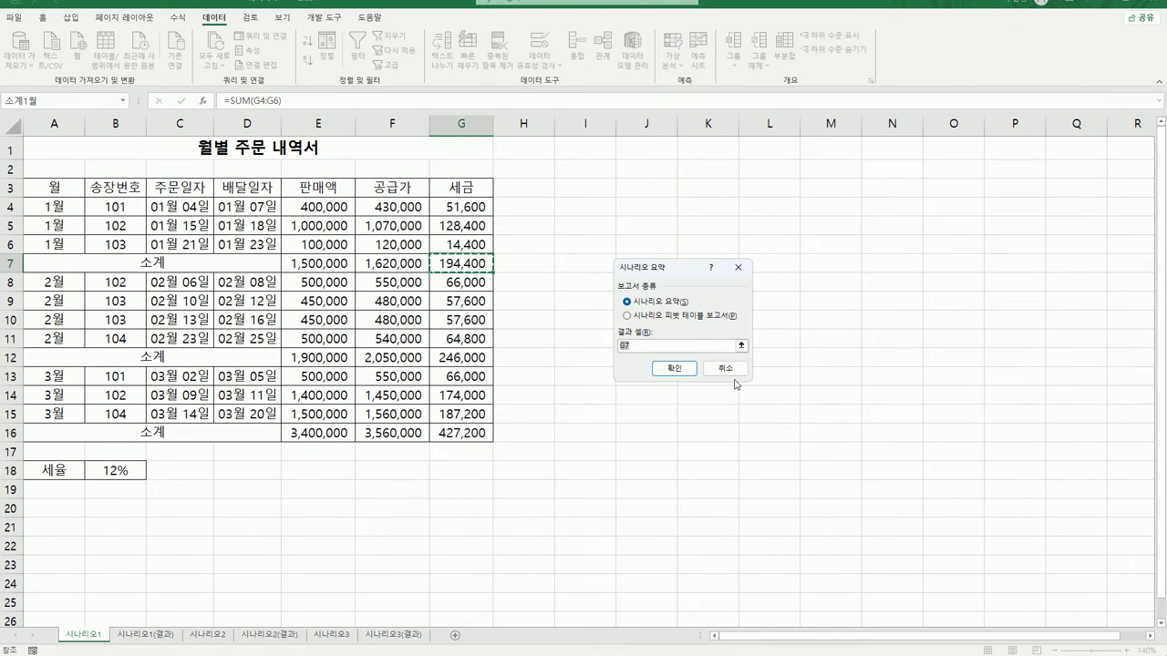
{"action": "left_click", "coordinate": [462, 265]}
{"action": "left_click", "coordinate": [458, 357], "text": "ctrl"}
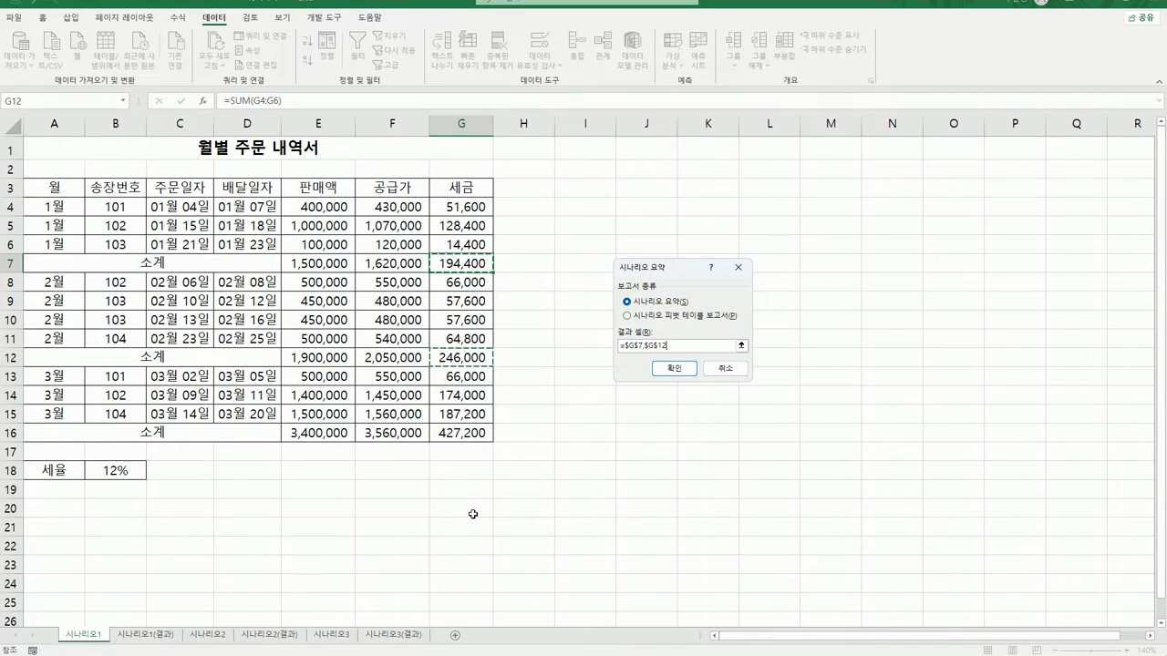
{"action": "left_click", "coordinate": [462, 433], "text": "ctrl"}
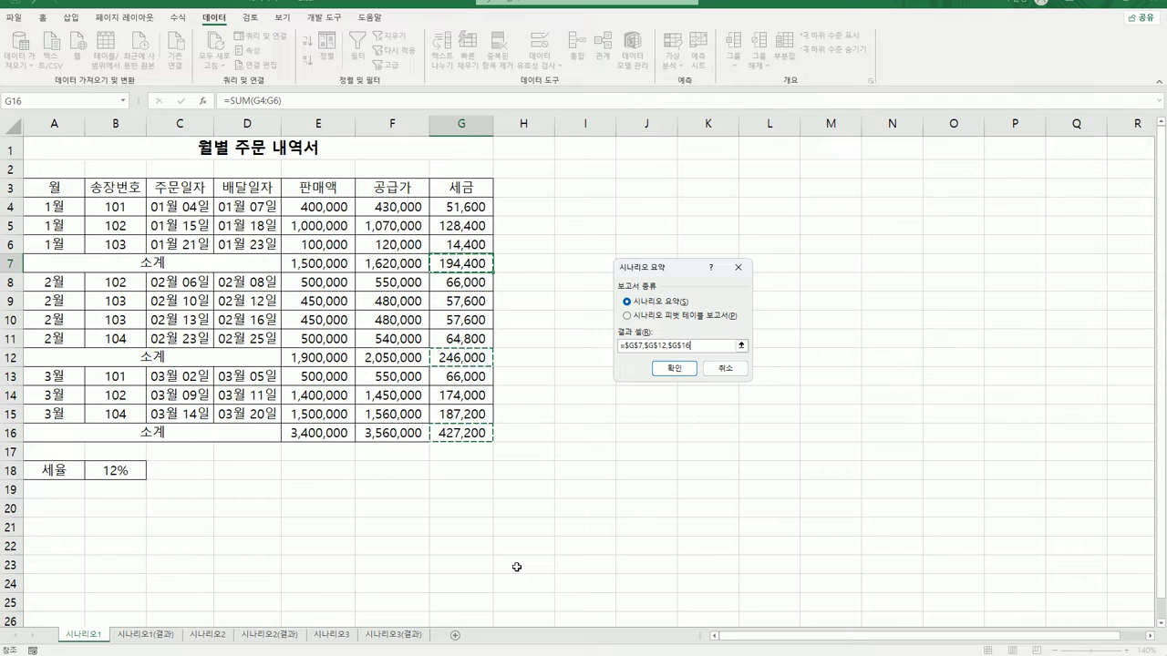
{"action": "left_click", "coordinate": [675, 367]}
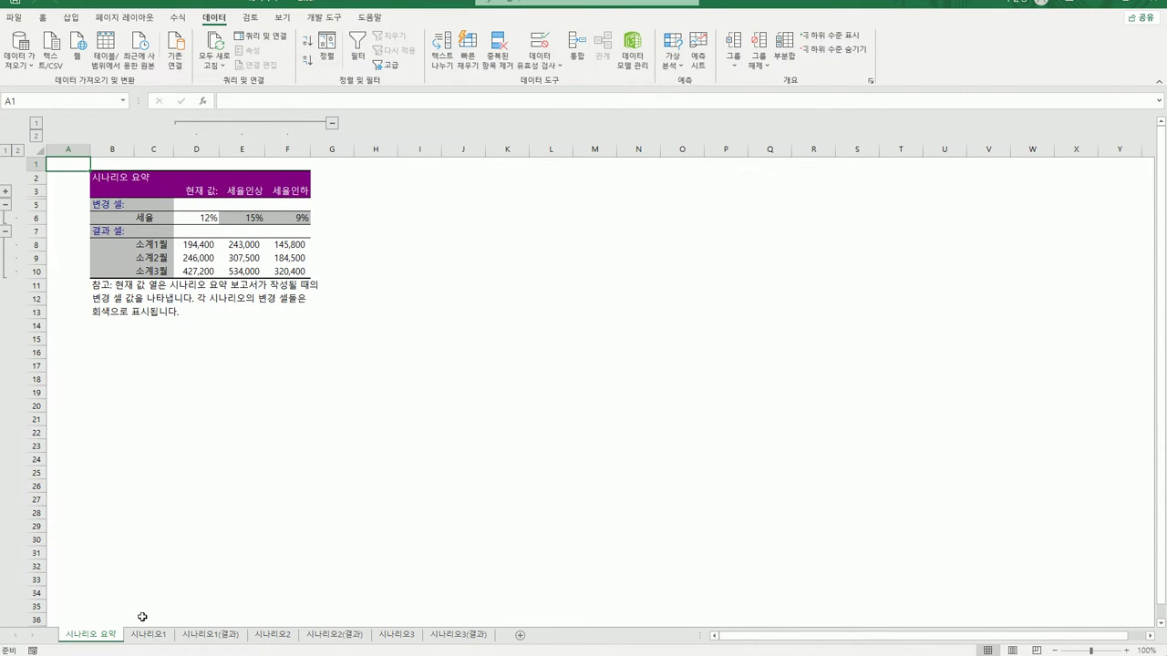
Compare the 시나리오 요약 report with the 시나리오1 source sheet and the 시나리오1(결과) reference sheet at matching magnification.
{"action": "left_click", "coordinate": [150, 636]}
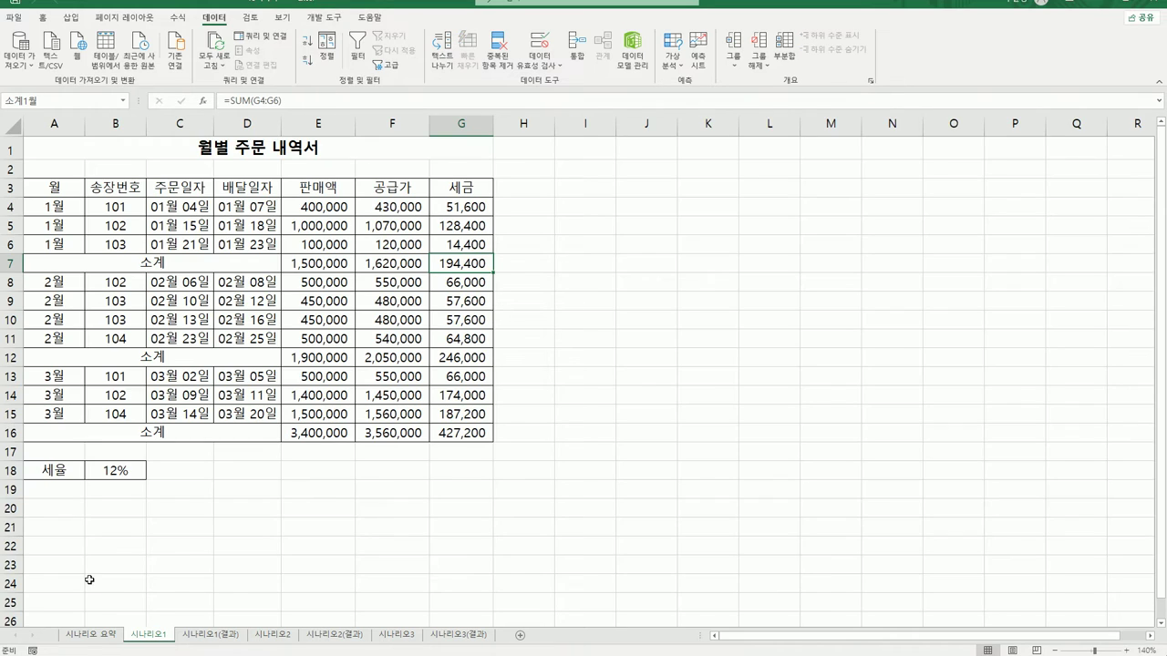
{"action": "left_click", "coordinate": [77, 642]}
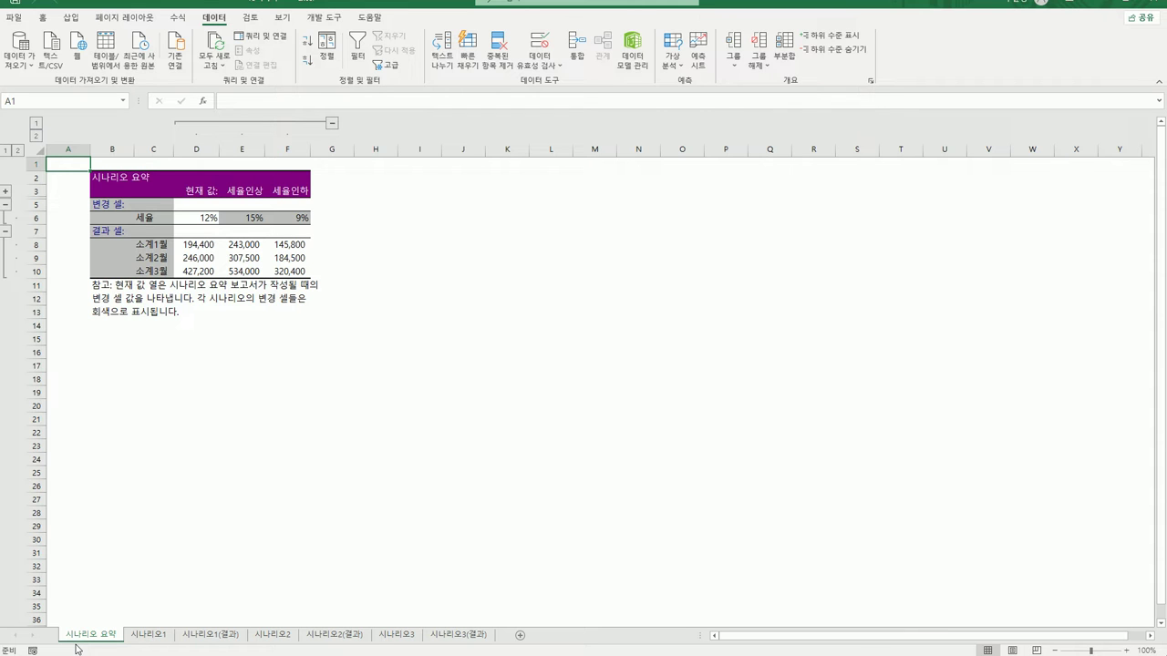
{"action": "left_click", "coordinate": [146, 638]}
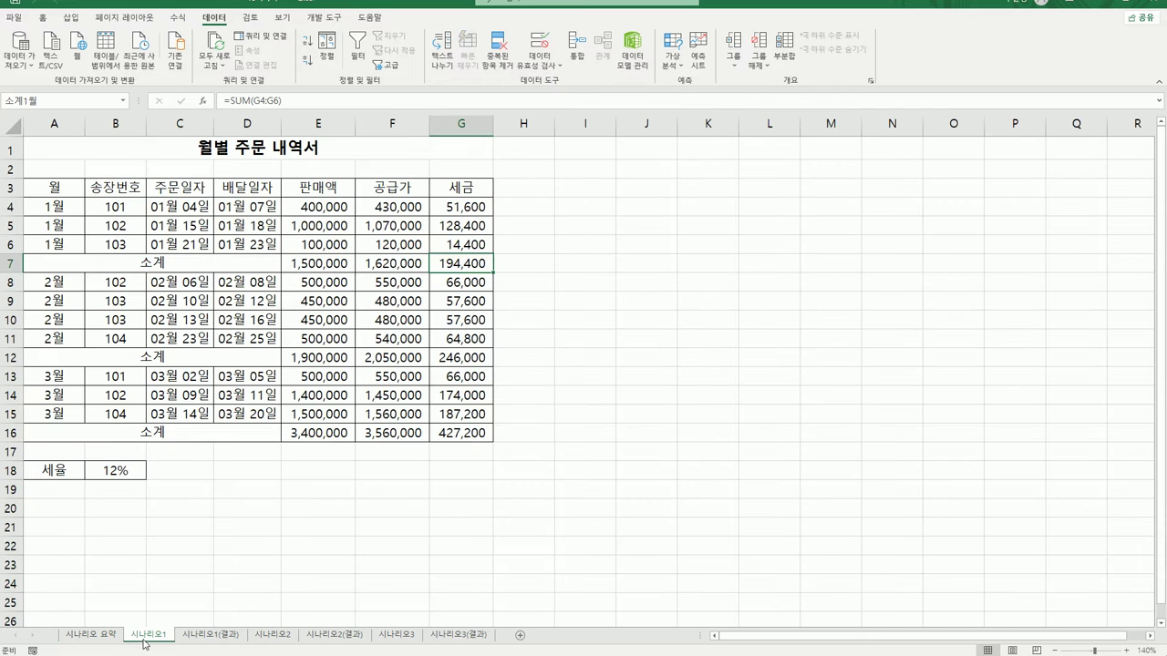
{"action": "left_click", "coordinate": [87, 635]}
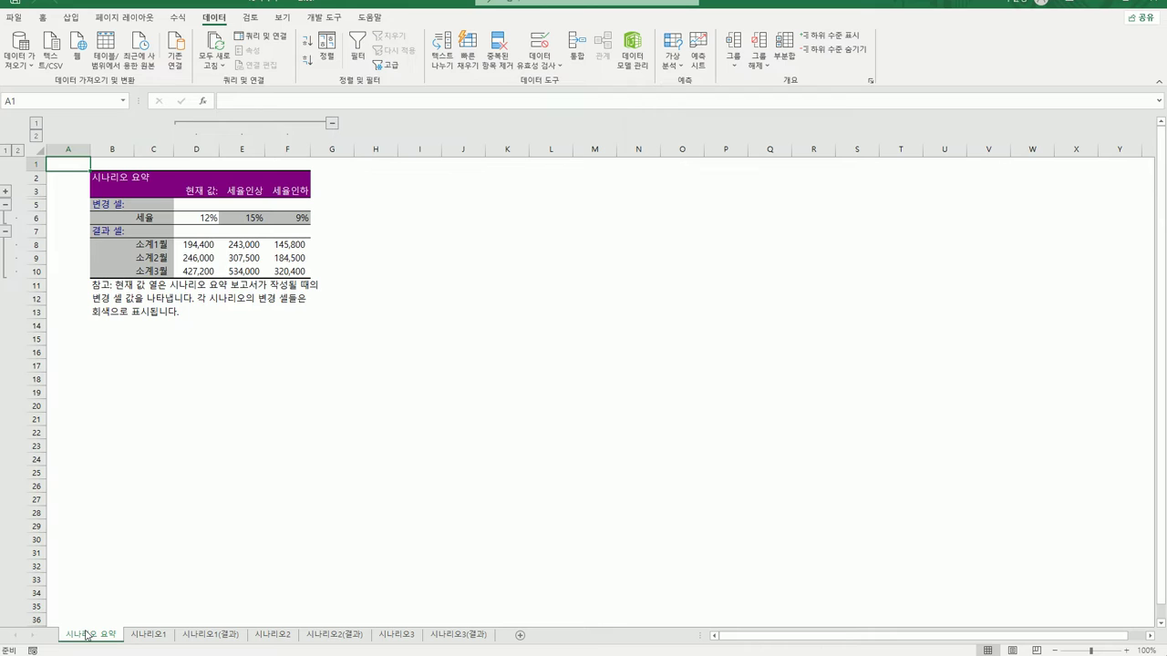
{"action": "left_click", "coordinate": [212, 638]}
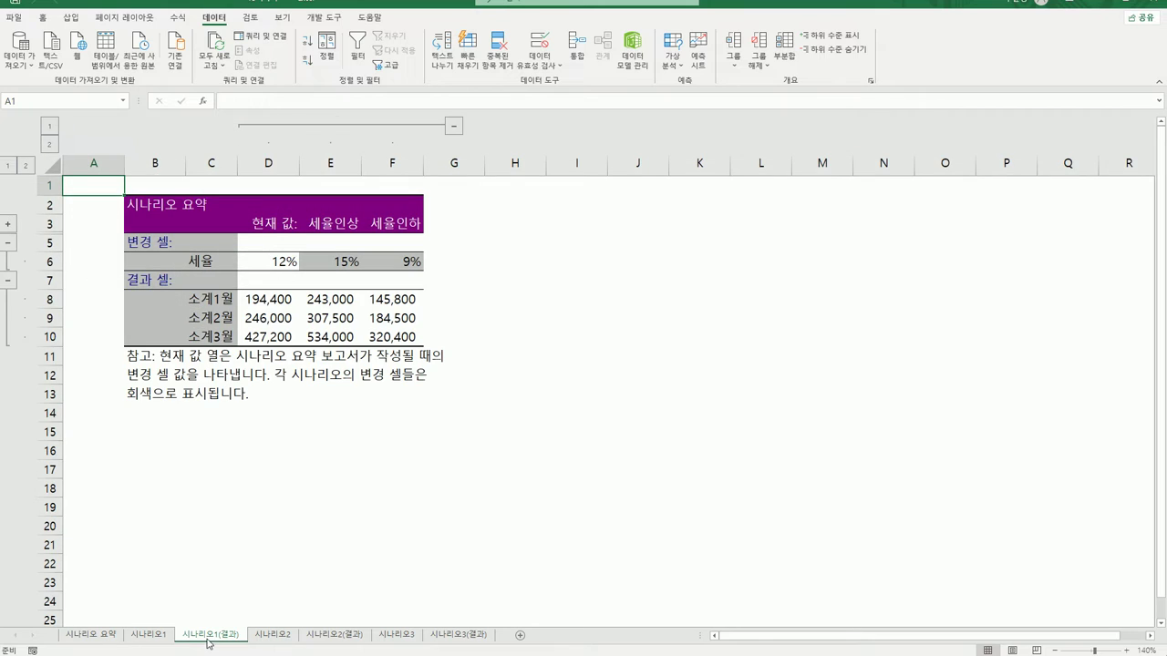
{"action": "left_click", "coordinate": [107, 639]}
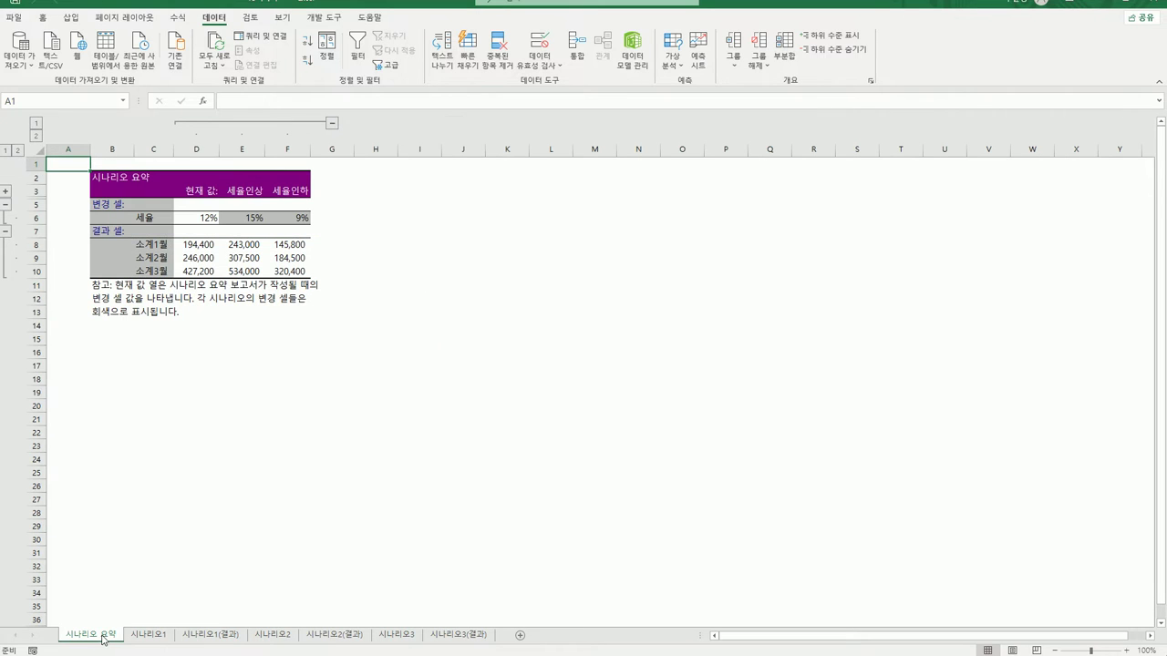
{"action": "left_click", "coordinate": [1123, 650]}
{"action": "left_click", "coordinate": [1123, 650]}
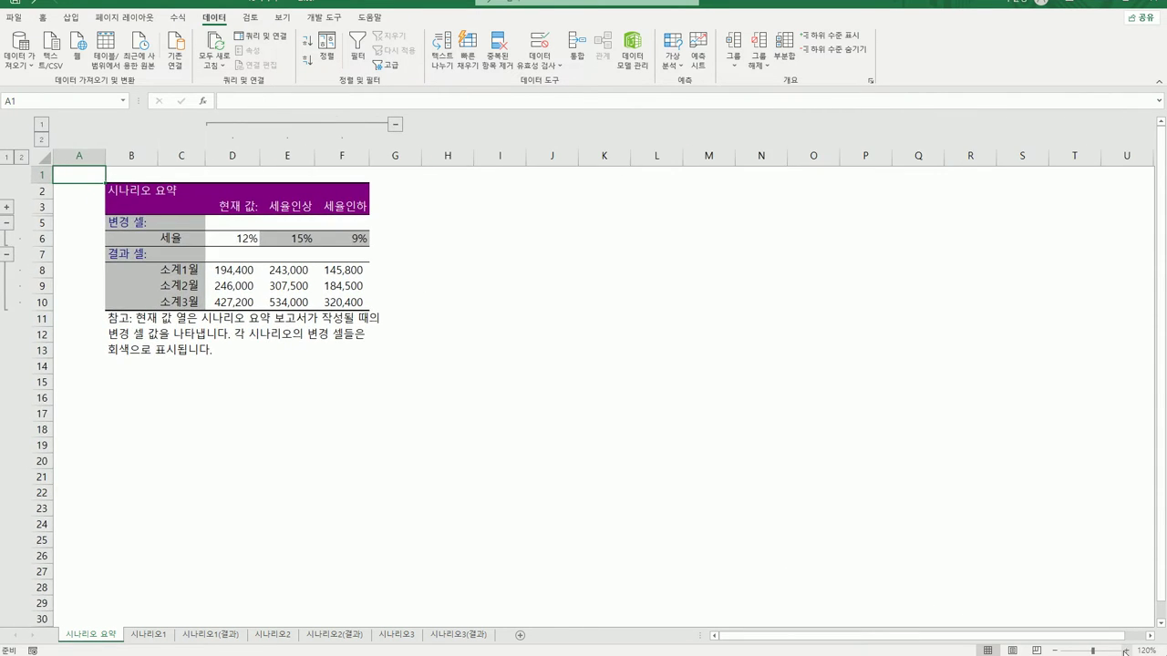
{"action": "left_click", "coordinate": [1124, 650]}
{"action": "left_click", "coordinate": [1124, 651]}
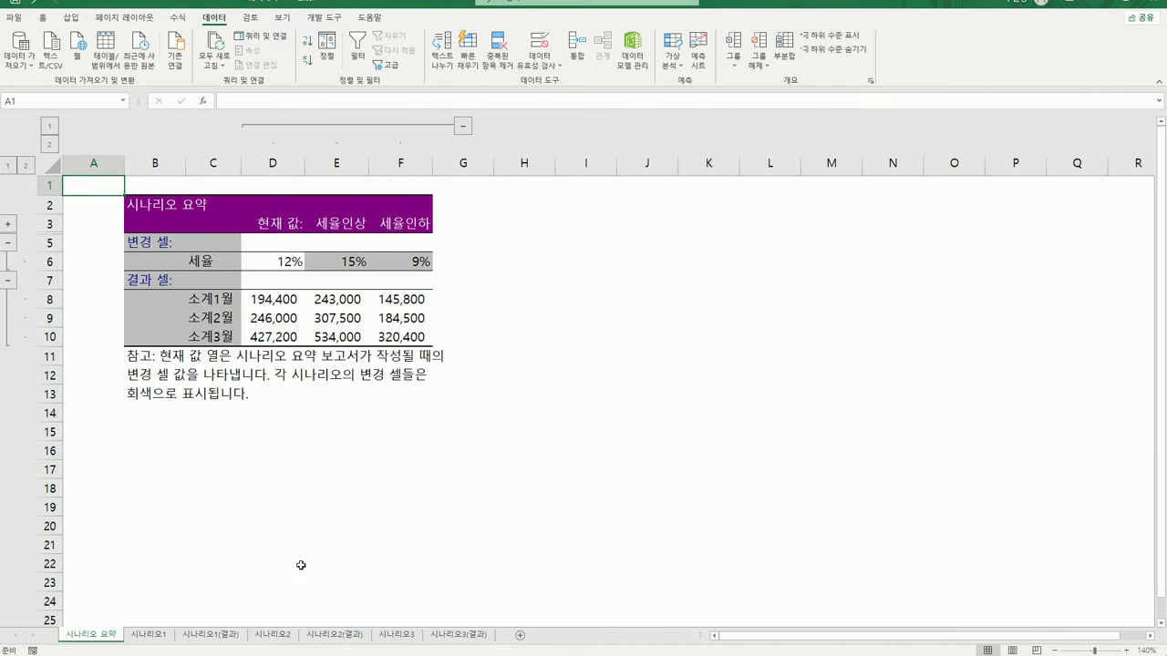
{"action": "left_click", "coordinate": [197, 642]}
{"action": "left_click", "coordinate": [97, 642]}
{"action": "left_click", "coordinate": [203, 640]}
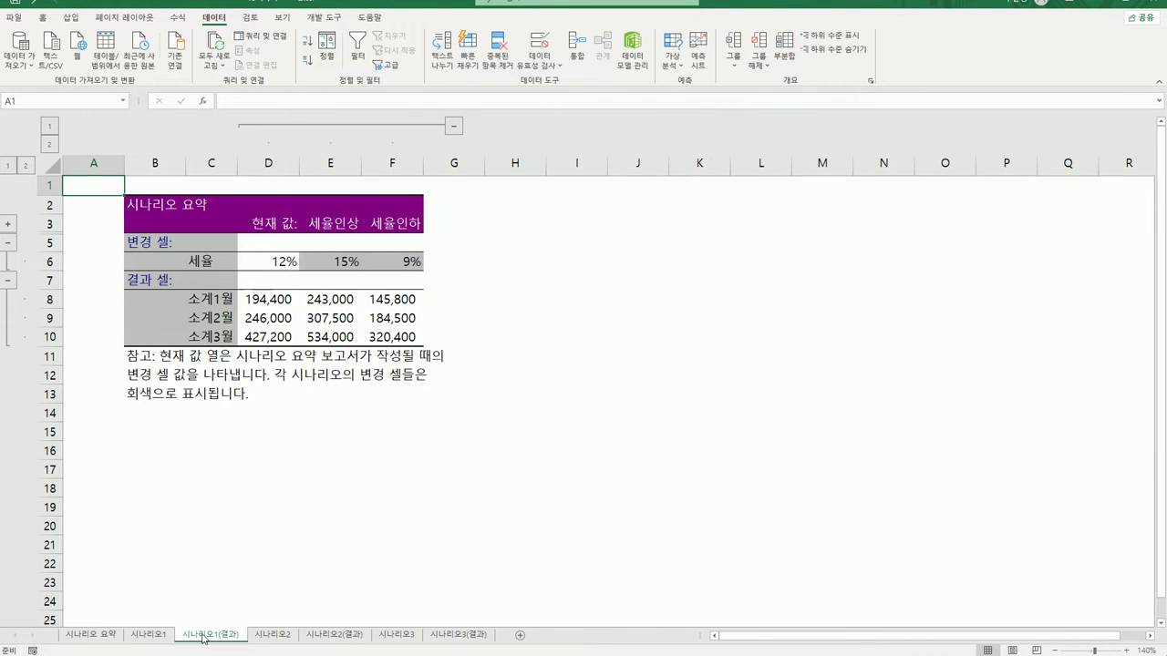
{"action": "left_click", "coordinate": [91, 642]}
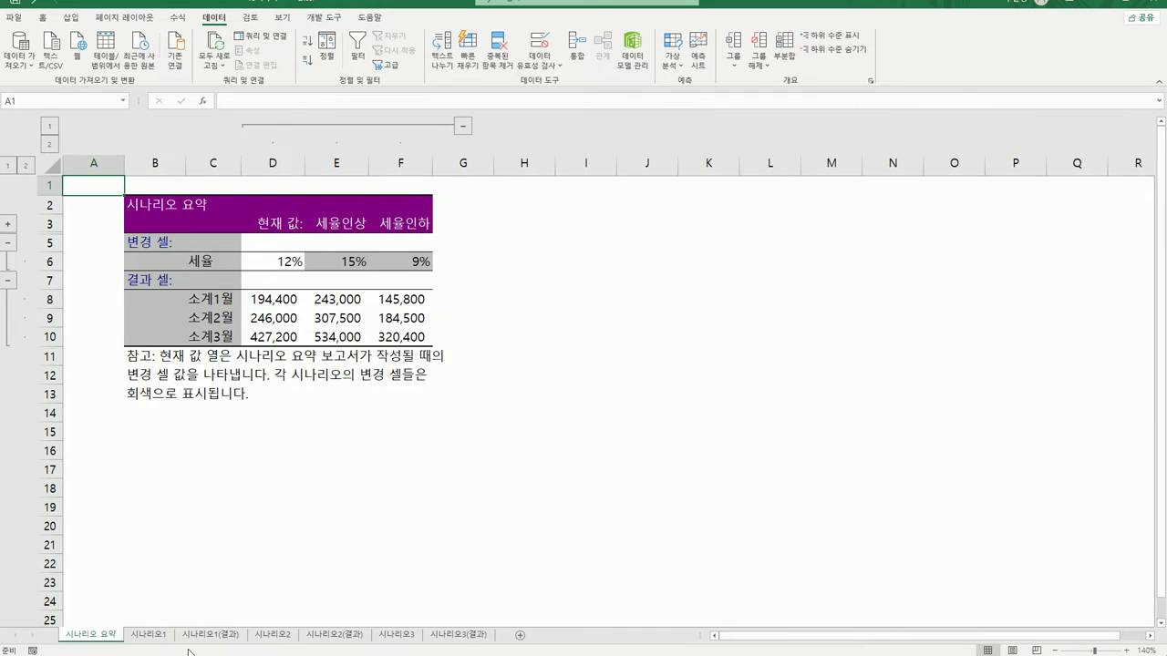
Open the 시나리오2 sheet and examine its title, the margin and discount rate cells, and the sales and profit totals.
{"action": "left_click", "coordinate": [284, 635]}
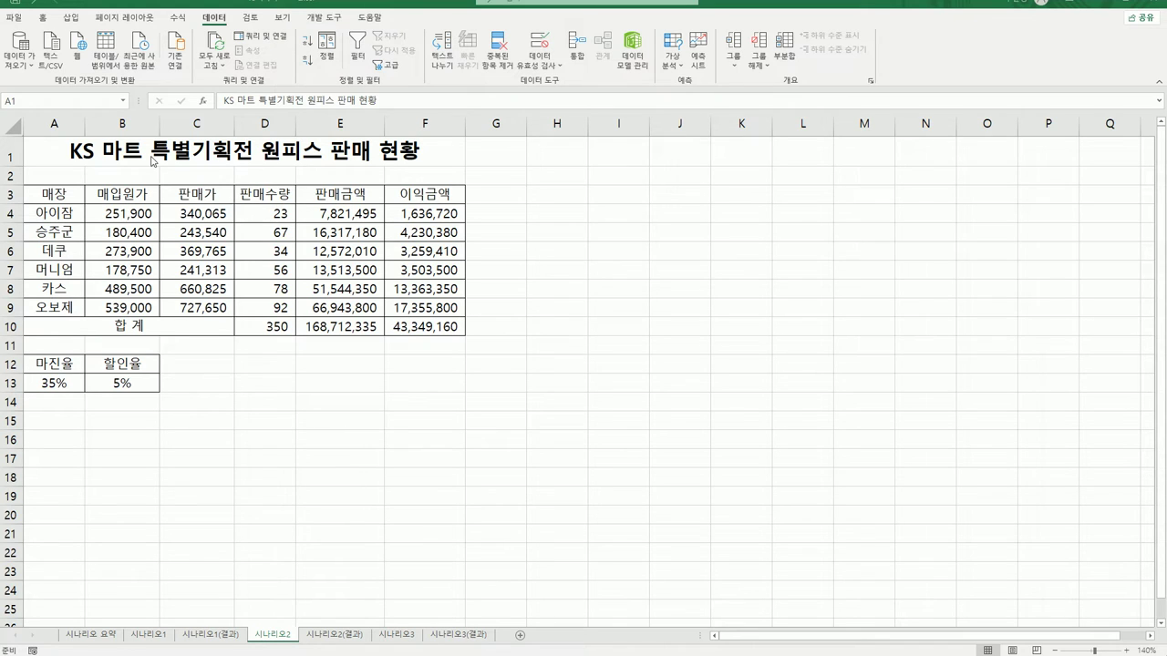
{"action": "left_click", "coordinate": [152, 159]}
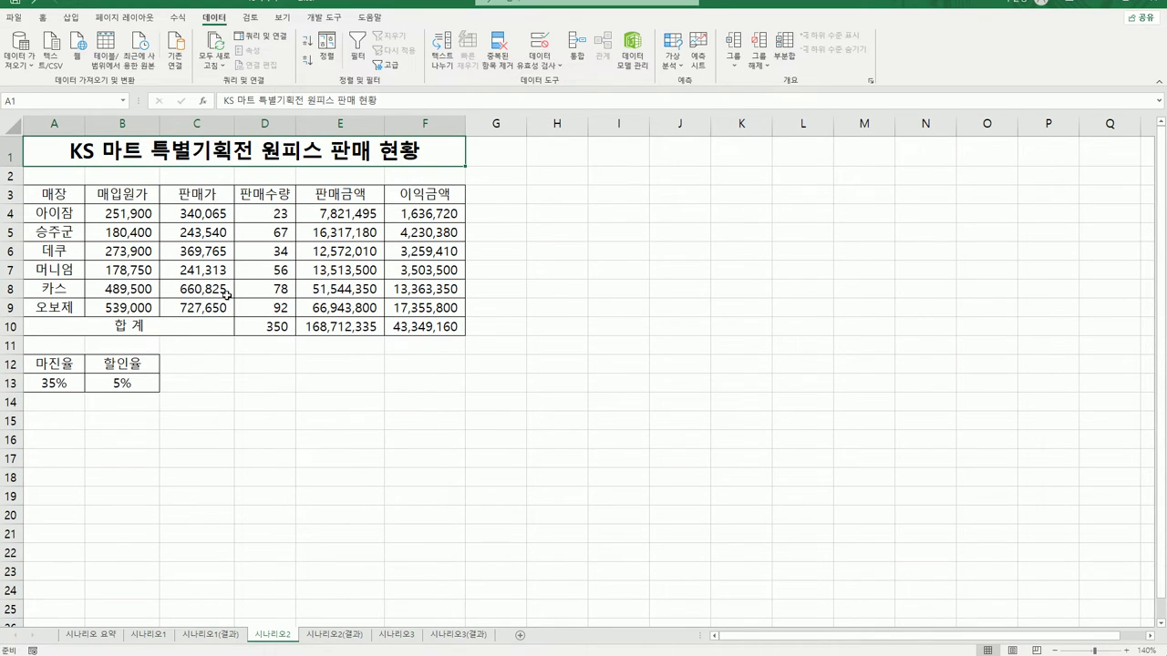
{"action": "left_click", "coordinate": [56, 387]}
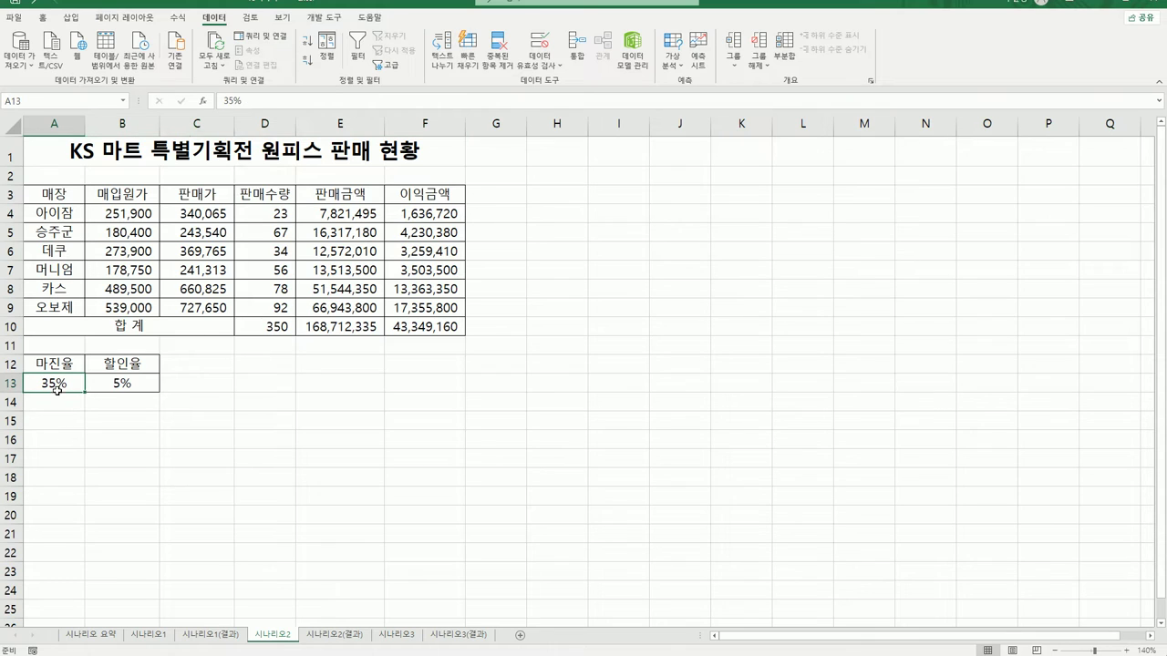
{"action": "left_click", "coordinate": [119, 385]}
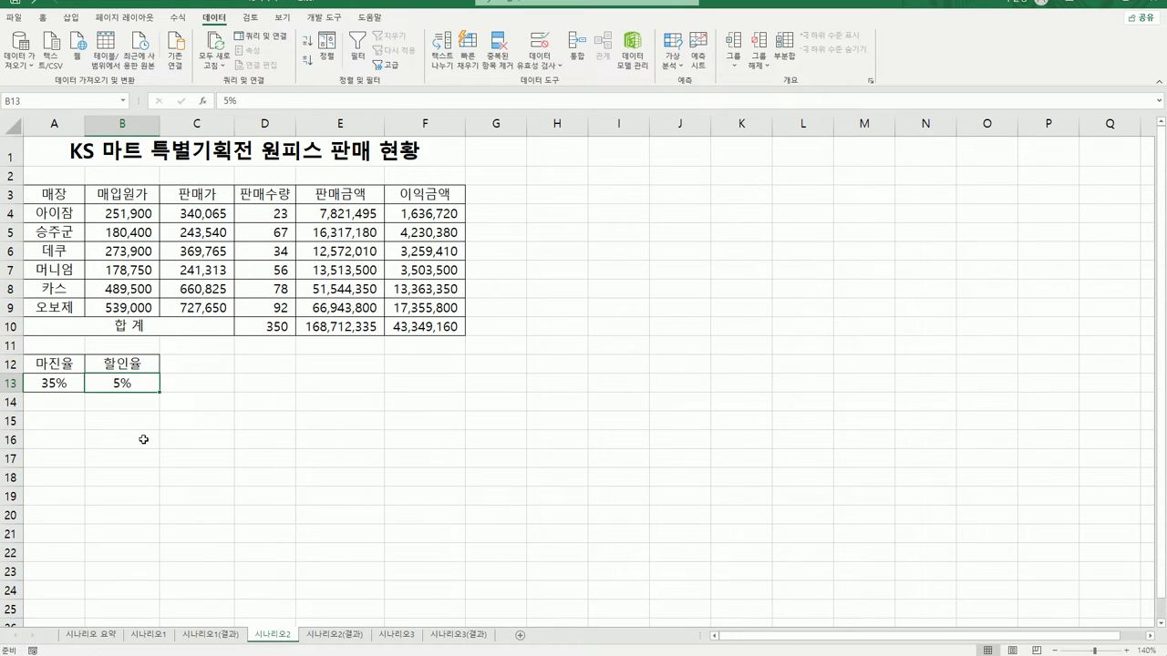
{"action": "left_click", "coordinate": [346, 197]}
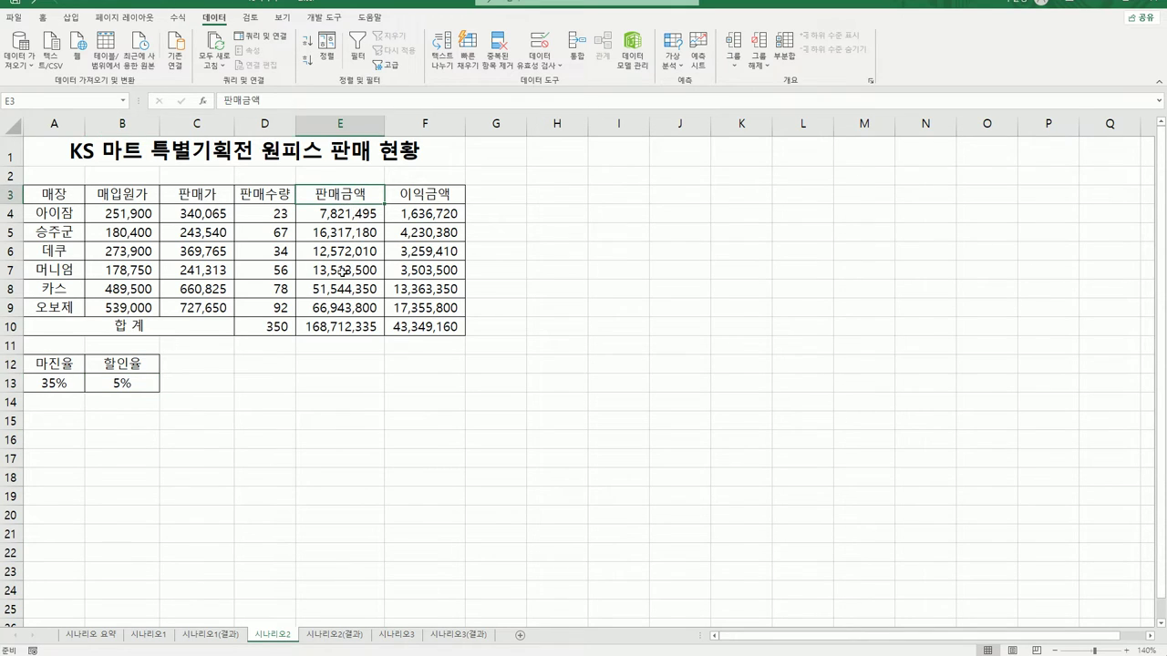
{"action": "left_click", "coordinate": [336, 327]}
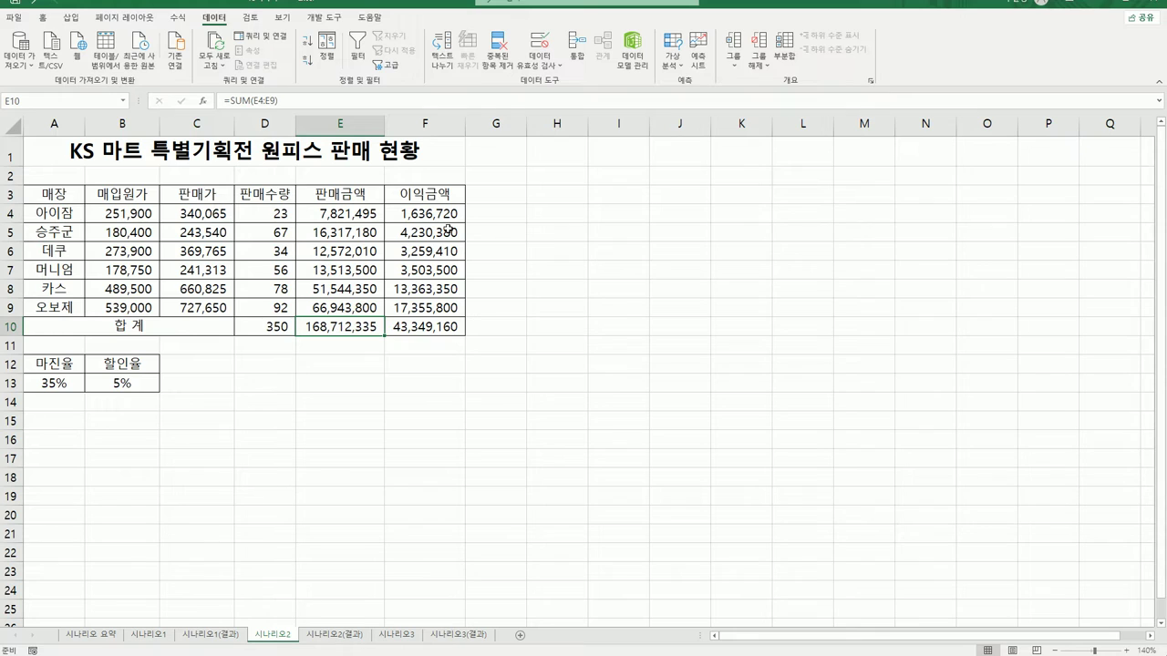
{"action": "left_click", "coordinate": [418, 323]}
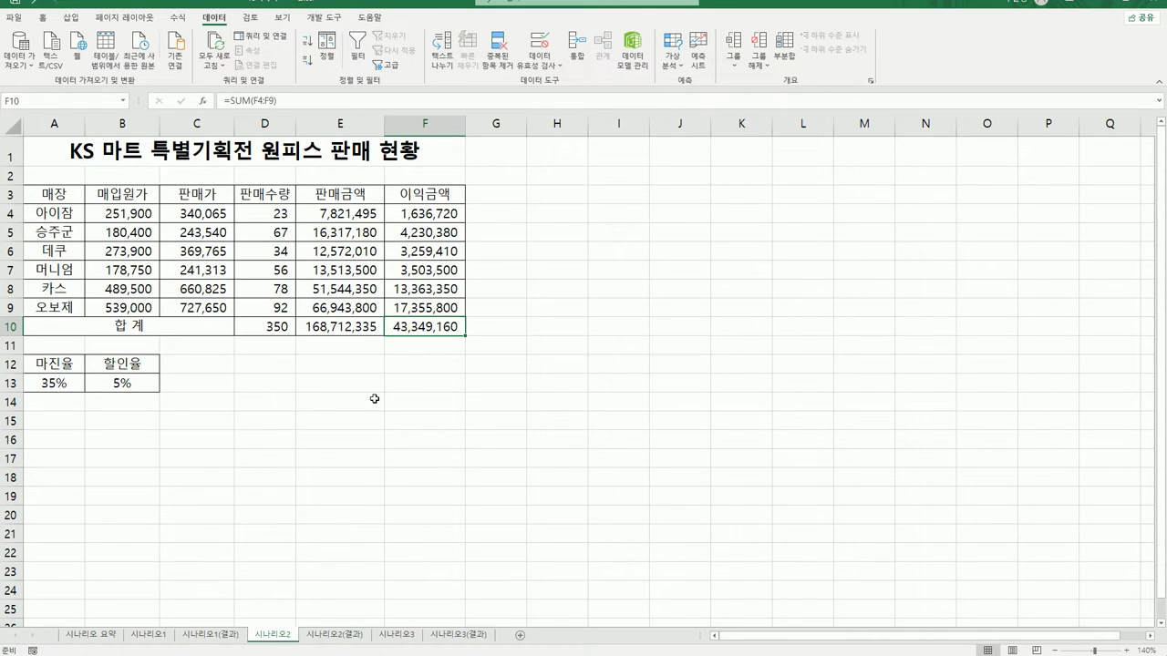
Name the total sales amount cell E10 판매금액합계.
{"action": "left_click", "coordinate": [360, 326]}
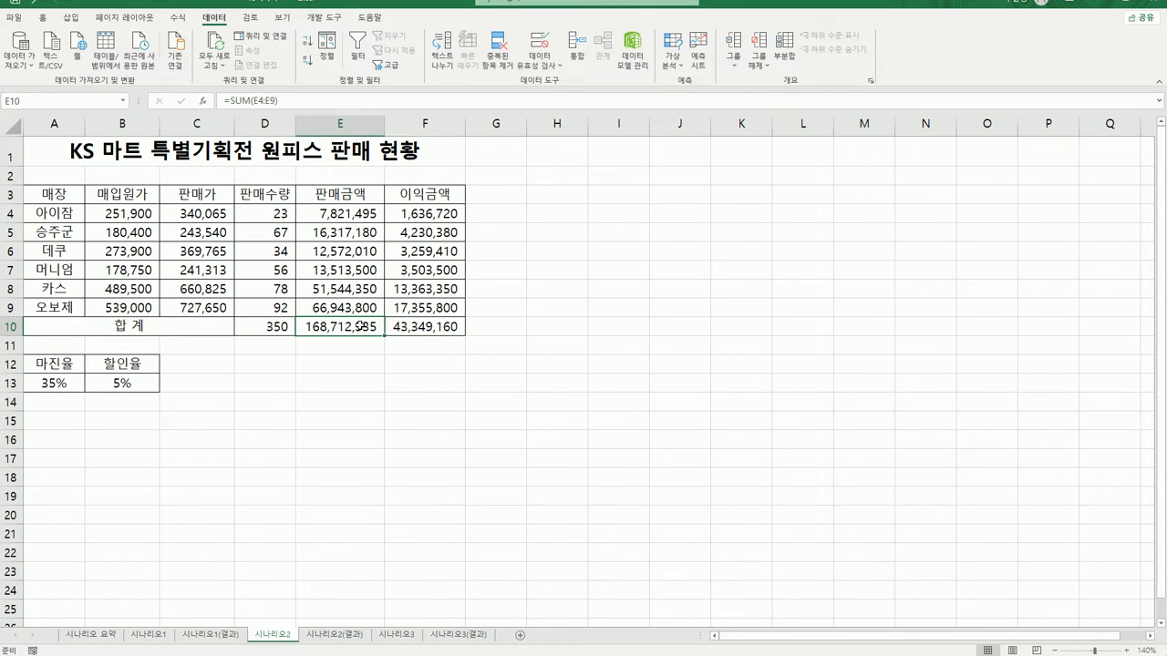
{"action": "left_click", "coordinate": [66, 96]}
{"action": "type", "text": "판매금액합계"}
{"action": "key", "text": "Return"}
Name the total profit amount cell F10 이익금액합계.
{"action": "left_click", "coordinate": [399, 325]}
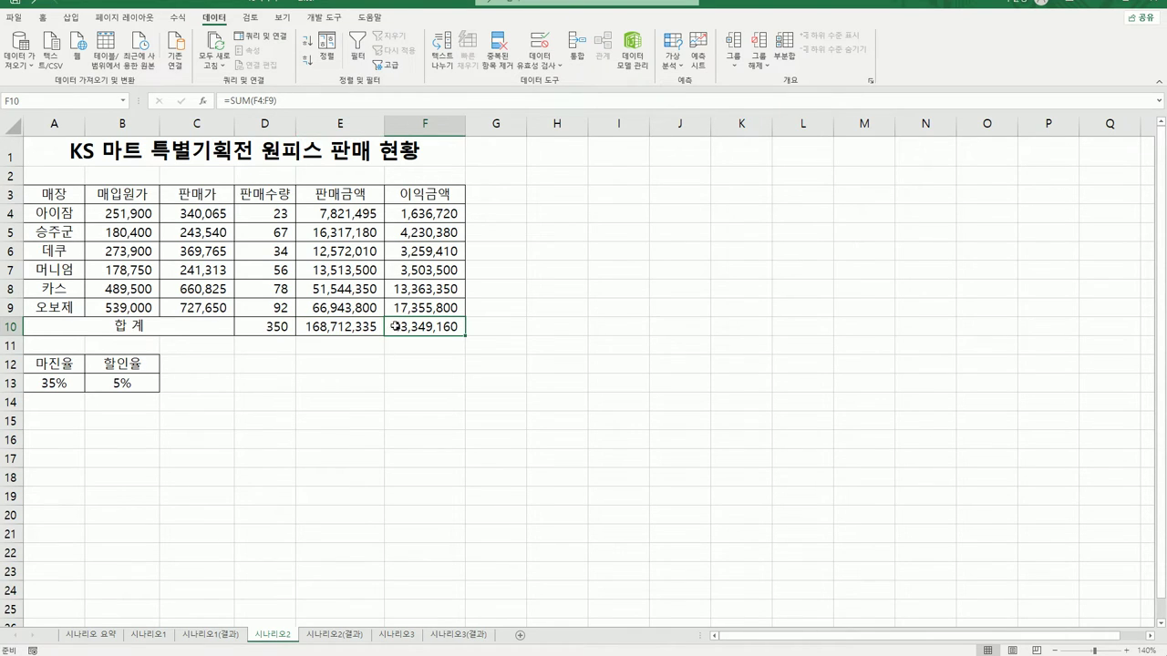
{"action": "left_click", "coordinate": [60, 101]}
{"action": "type", "text": "이익금액합계"}
{"action": "key", "text": "Return"}
Check the cell names of the margin rate cell A13 and the discount rate cell B13.
{"action": "left_click", "coordinate": [46, 387]}
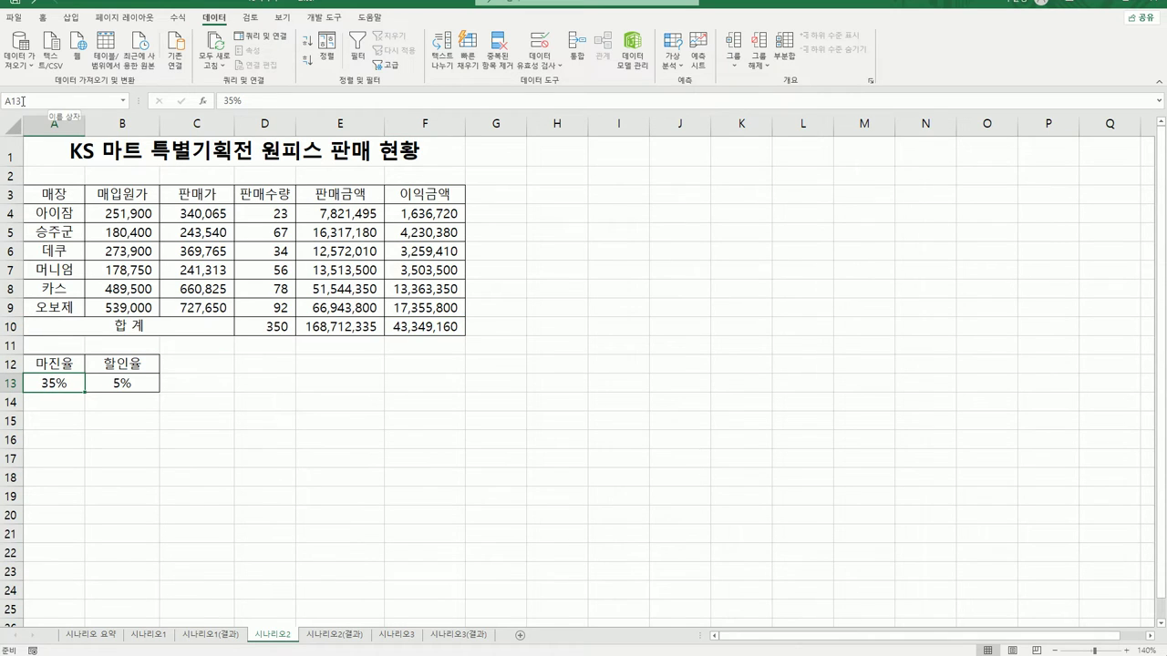
{"action": "left_click", "coordinate": [122, 384]}
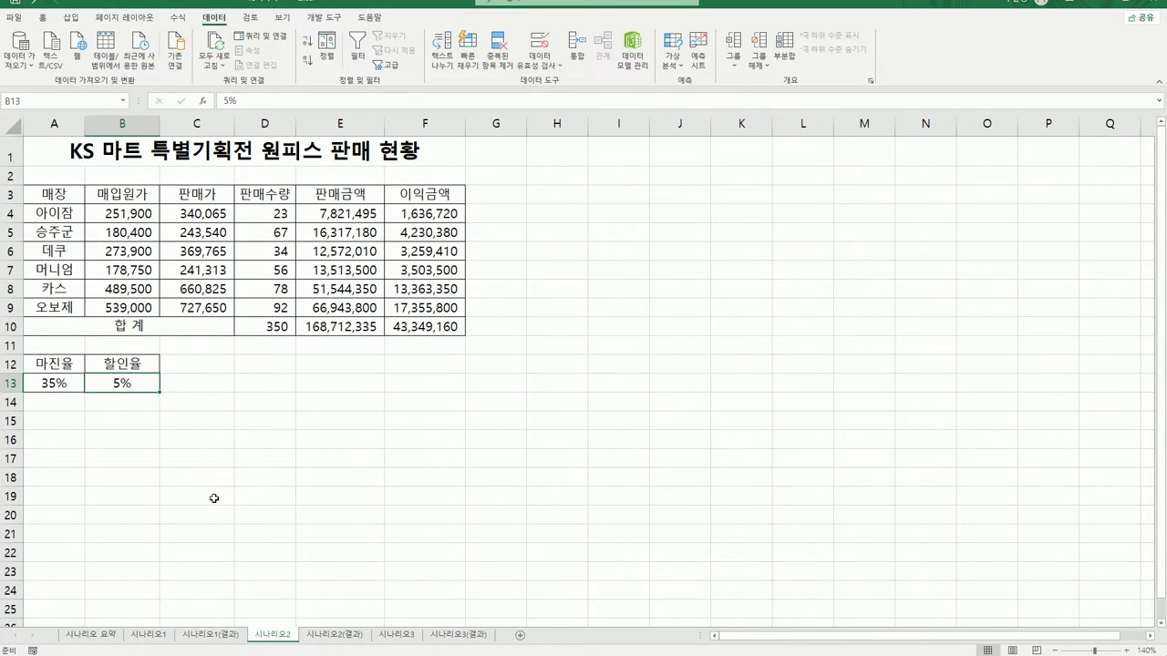
{"action": "left_click", "coordinate": [52, 381]}
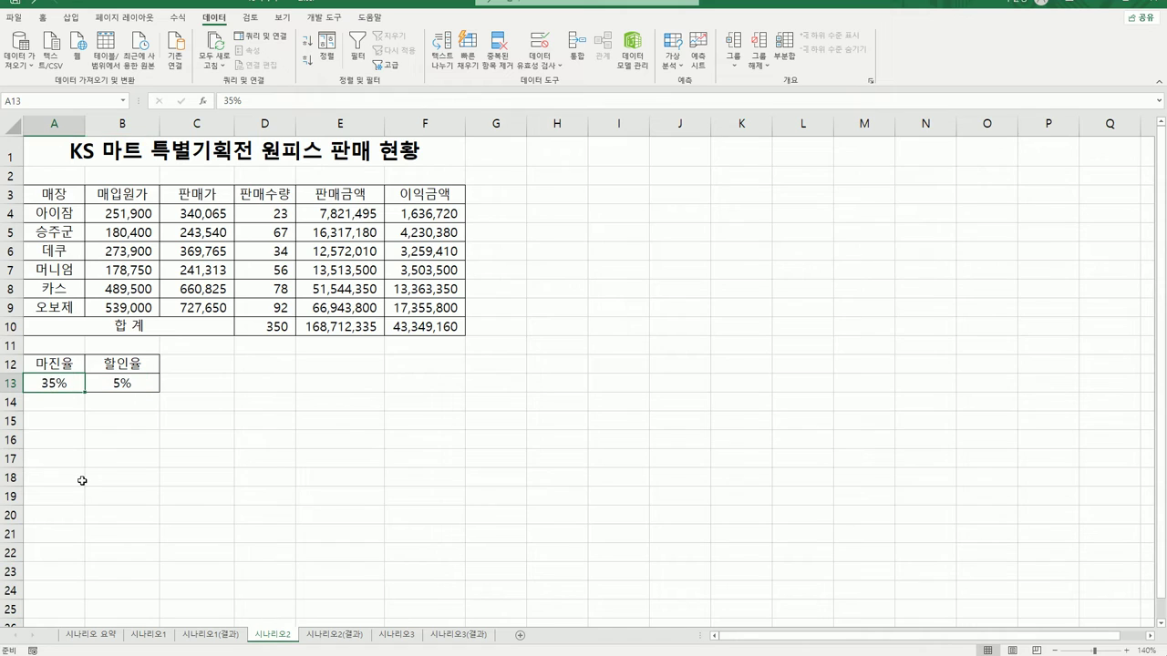
{"action": "left_click", "coordinate": [116, 387]}
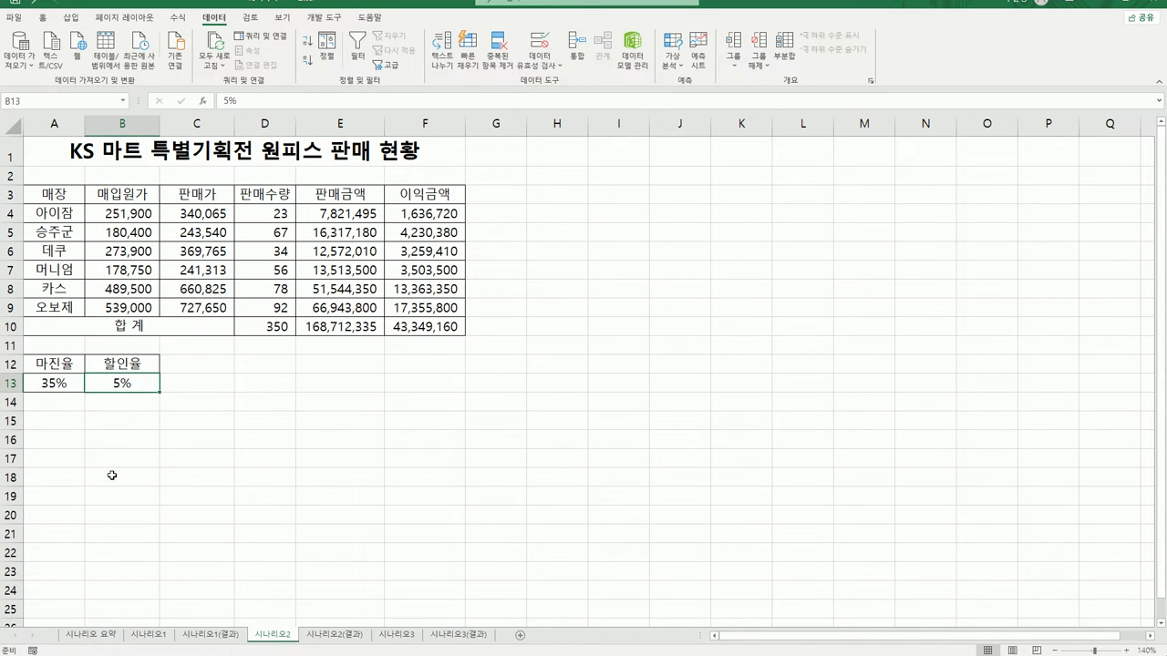
Create cell names for A13 and B13 from the top row labels 마진율 and 할인율 of the range A12:B13.
{"action": "left_click", "coordinate": [53, 366]}
{"action": "left_click", "coordinate": [55, 364]}
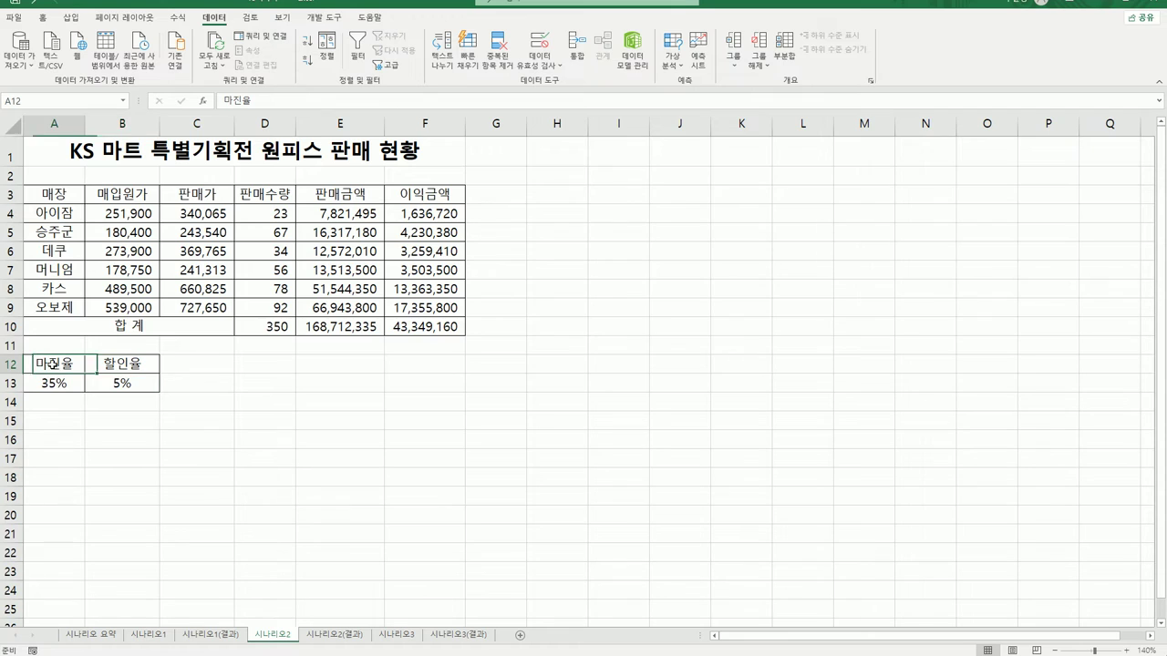
{"action": "left_click", "coordinate": [122, 365]}
{"action": "left_click", "coordinate": [55, 383]}
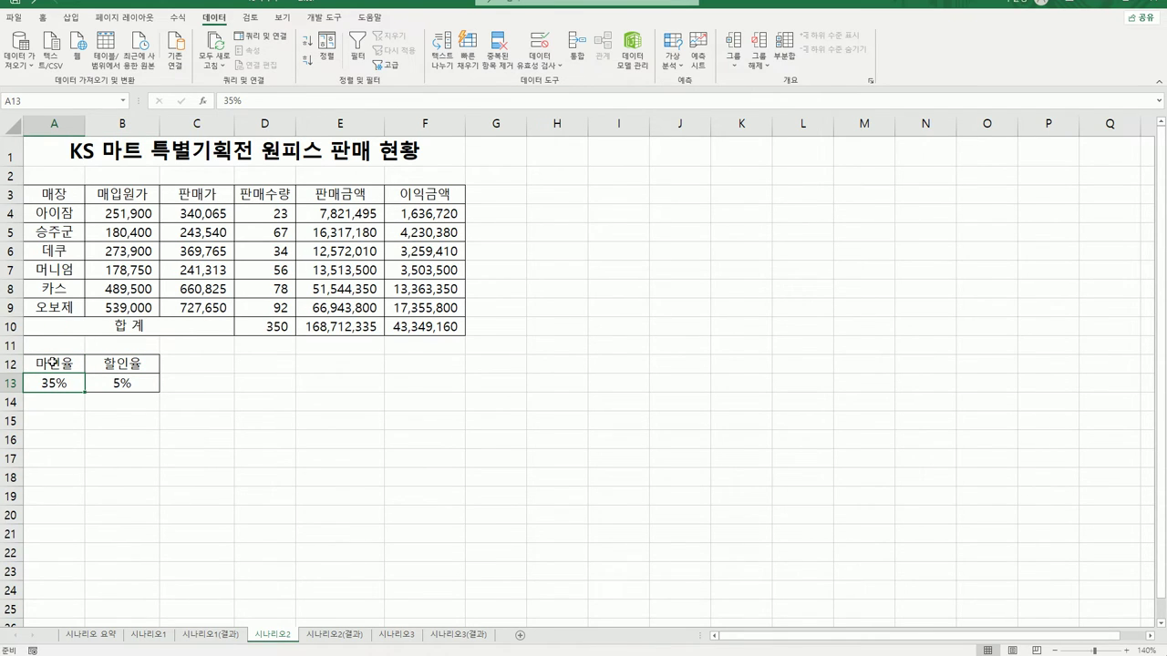
{"action": "left_click_drag", "start_coordinate": [53, 363], "coordinate": [121, 383]}
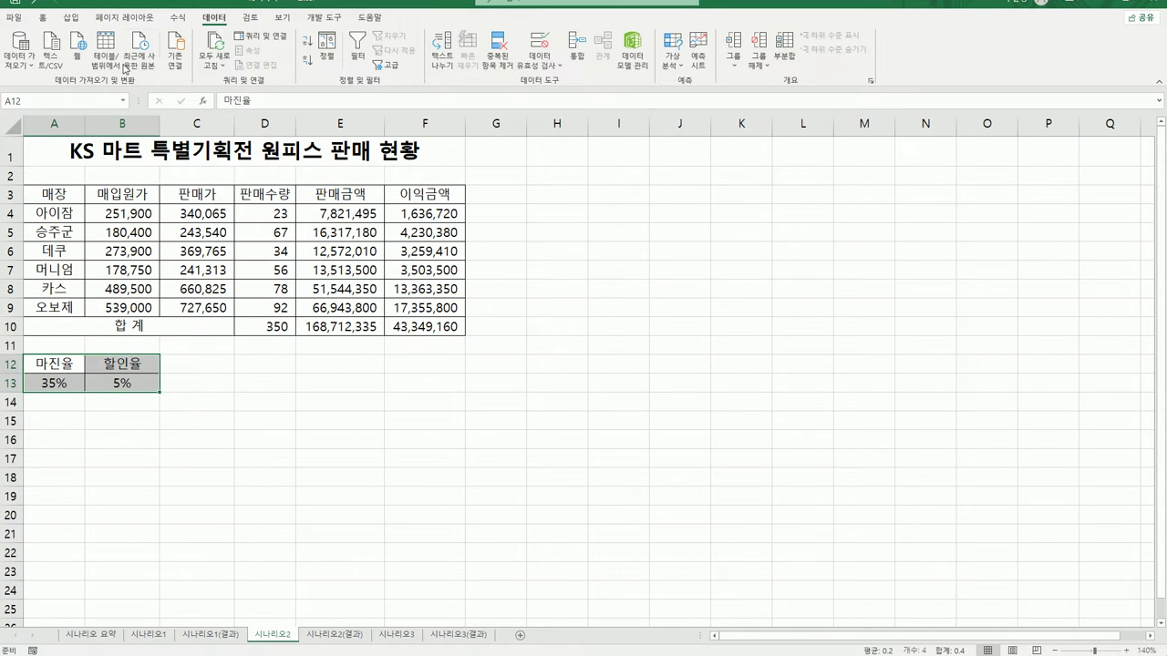
{"action": "left_click", "coordinate": [178, 19]}
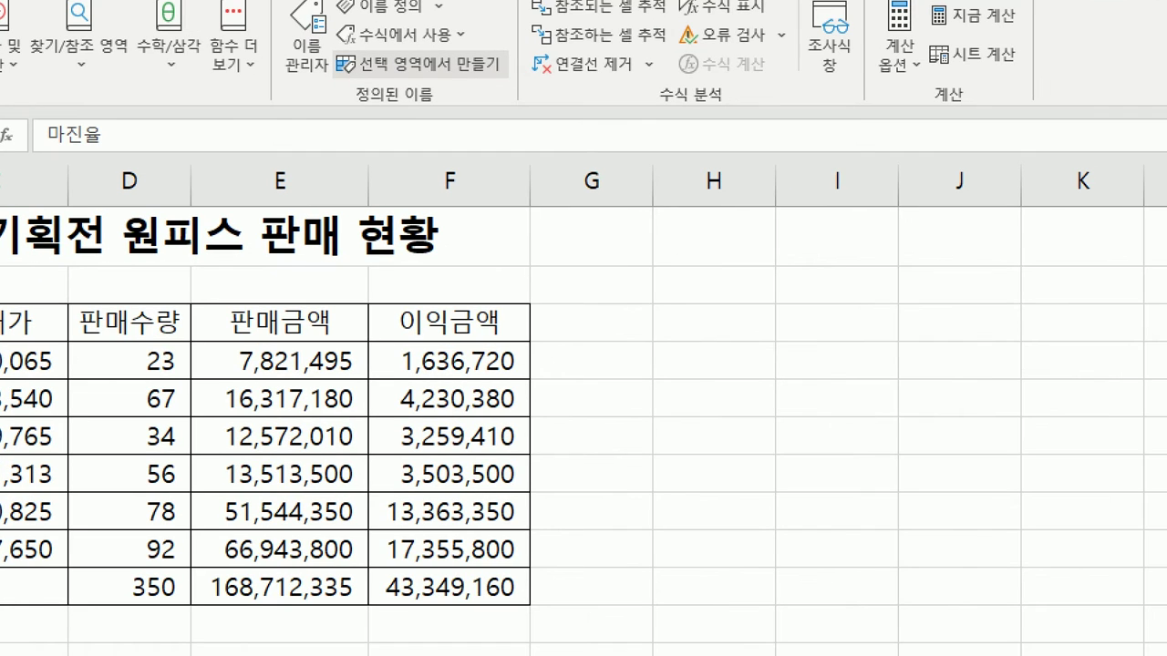
{"action": "mouse_move", "coordinate": [474, 81]}
{"action": "left_mouse_down"}
{"action": "mouse_move", "coordinate": [412, 91]}
{"action": "mouse_move", "coordinate": [497, 40]}
{"action": "mouse_move", "coordinate": [445, 95]}
{"action": "left_mouse_up"}
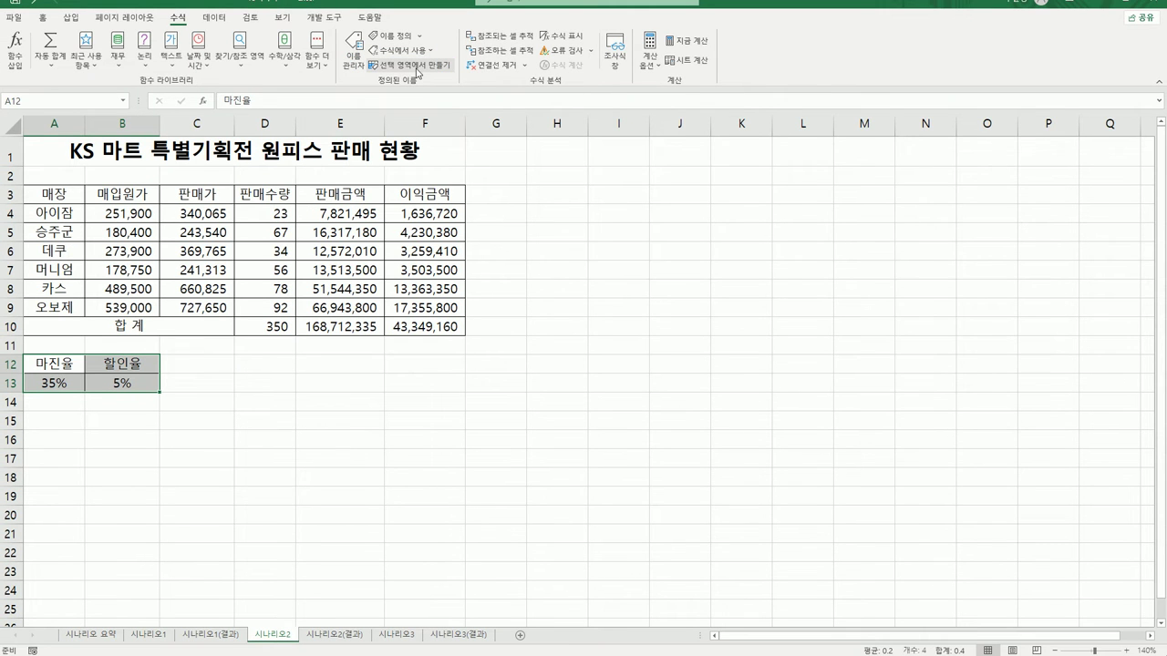
{"action": "left_click", "coordinate": [417, 72]}
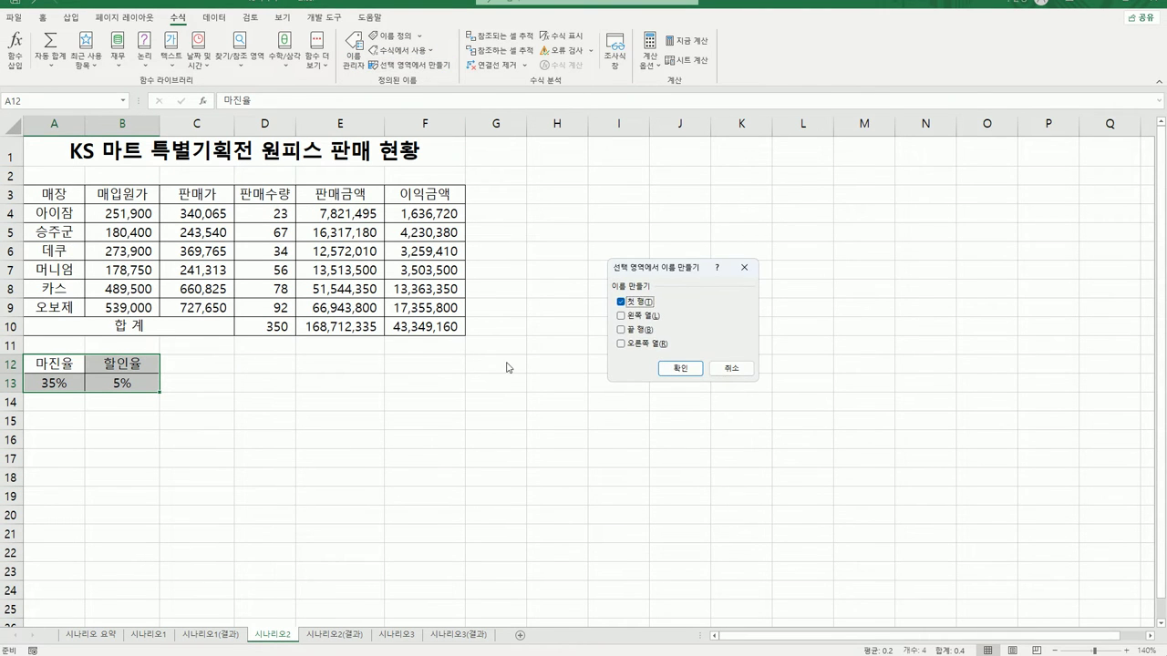
{"action": "left_click_drag", "start_coordinate": [660, 269], "coordinate": [230, 354]}
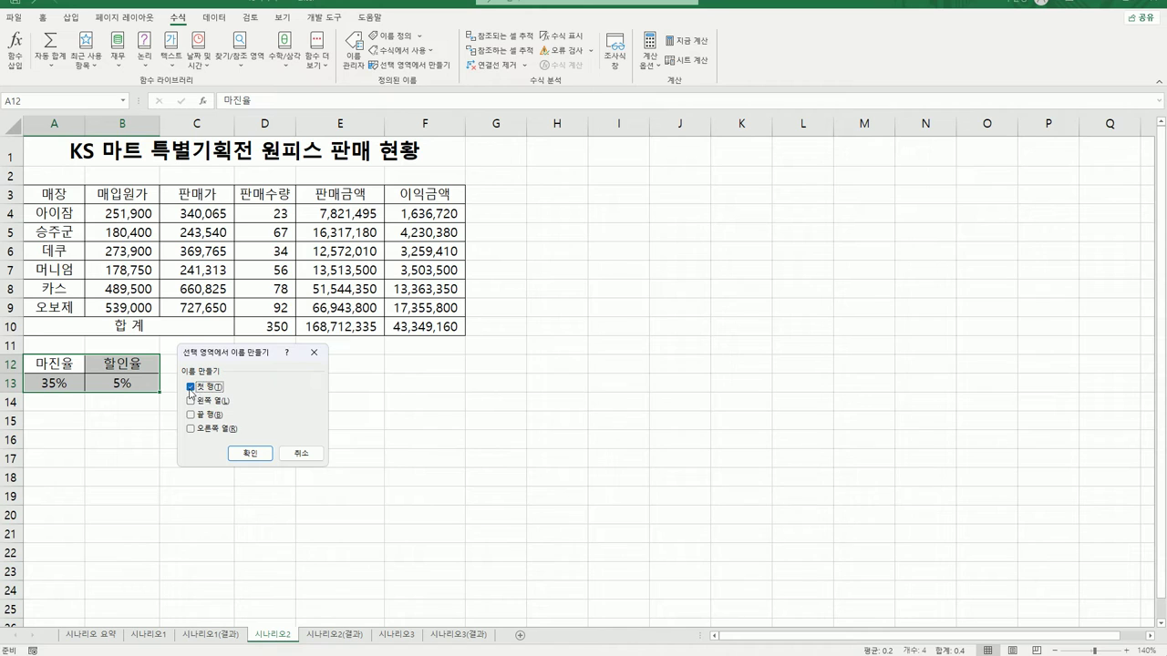
{"action": "left_click", "coordinate": [253, 457]}
{"action": "left_click", "coordinate": [372, 478]}
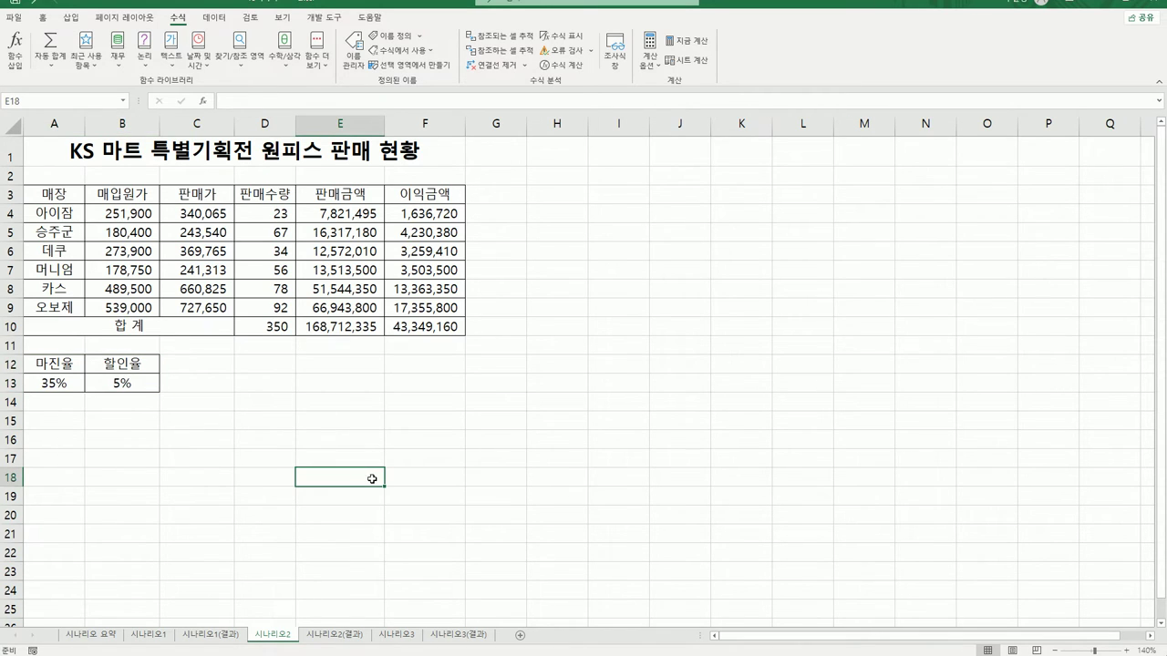
Check the cell names assigned to the margin rate cell A13 and the discount rate cell B13.
{"action": "left_click", "coordinate": [56, 386]}
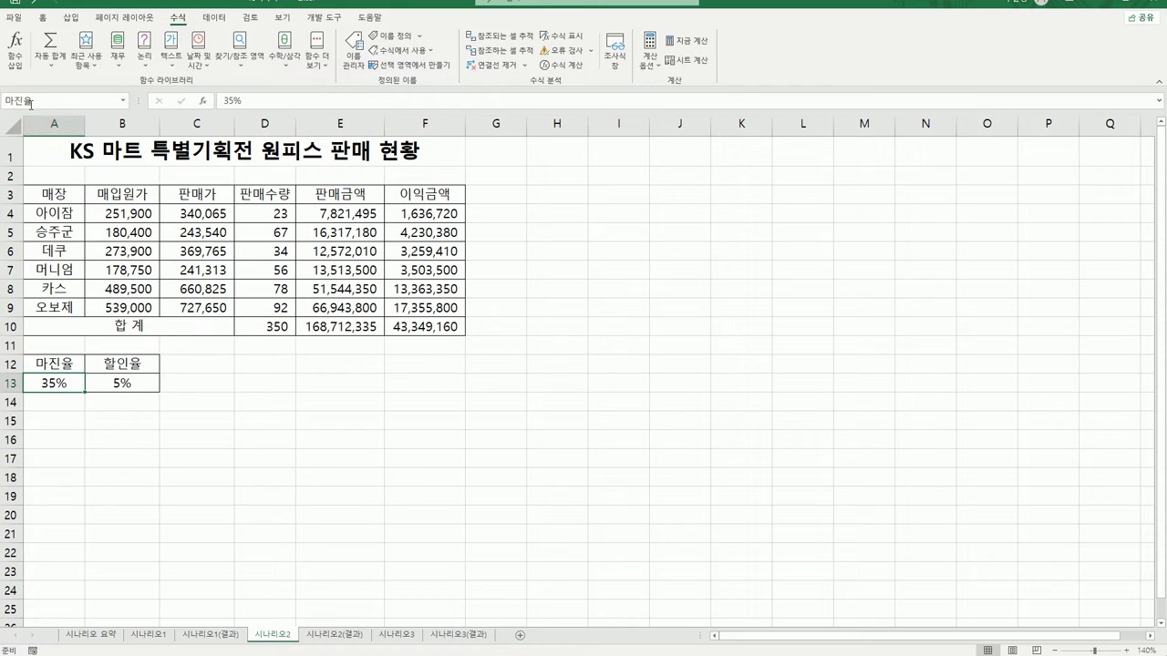
{"action": "left_click", "coordinate": [104, 385]}
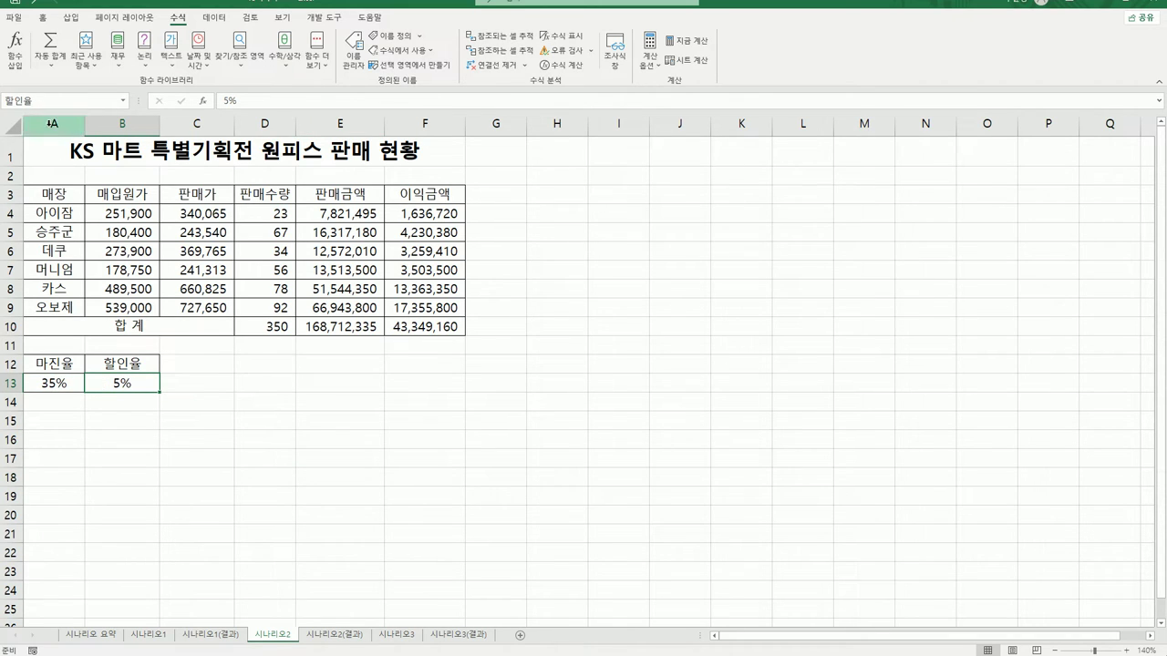
{"action": "left_click", "coordinate": [268, 453]}
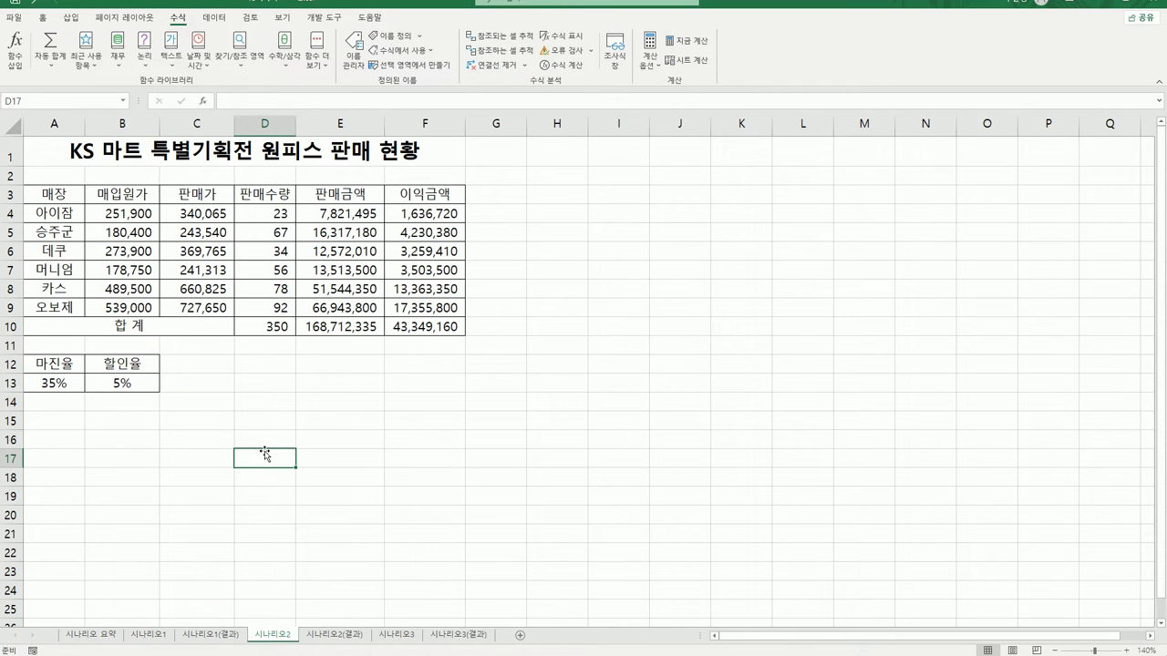
{"action": "left_click", "coordinate": [42, 379]}
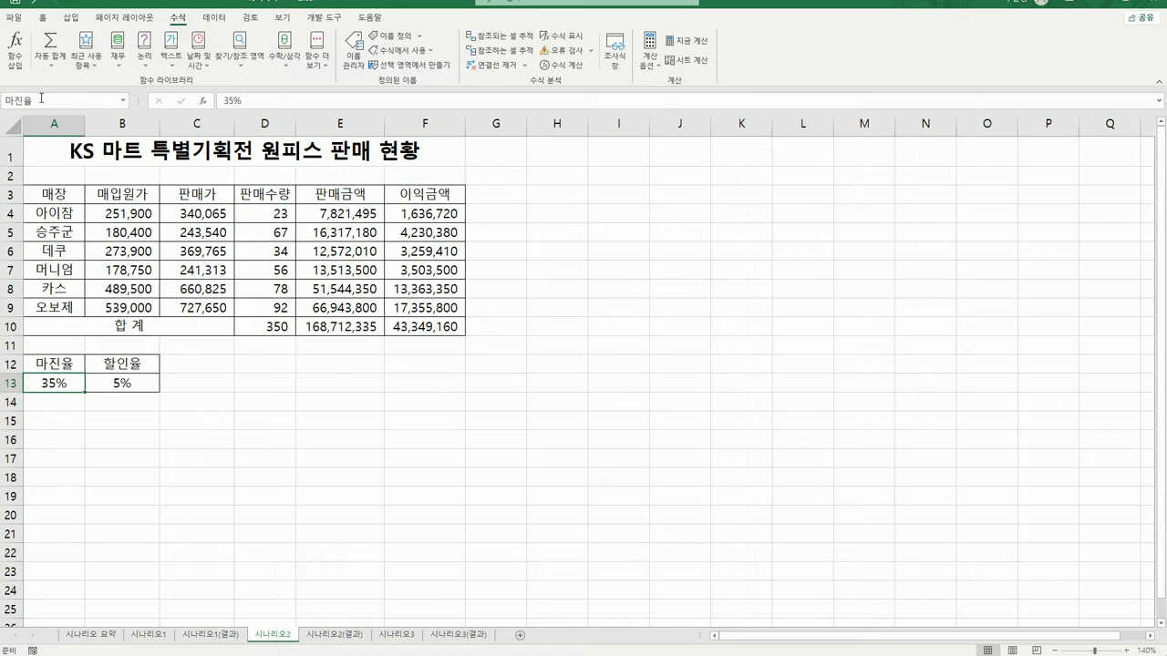
{"action": "left_click_drag", "start_coordinate": [52, 364], "coordinate": [113, 389]}
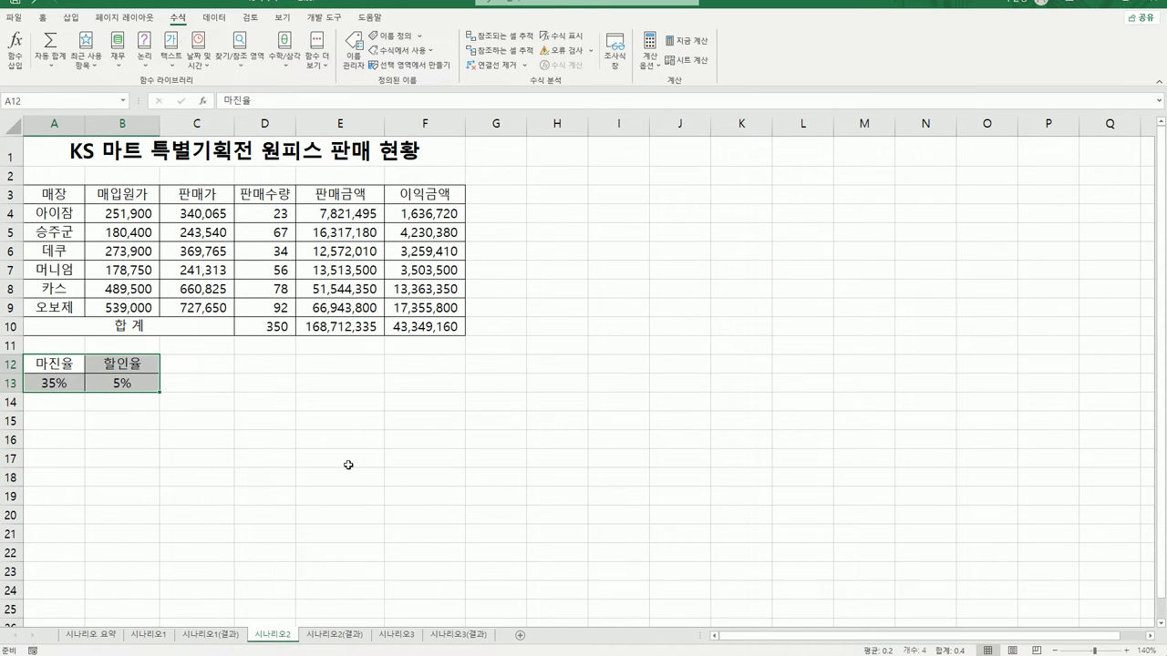
{"action": "left_click", "coordinate": [347, 461]}
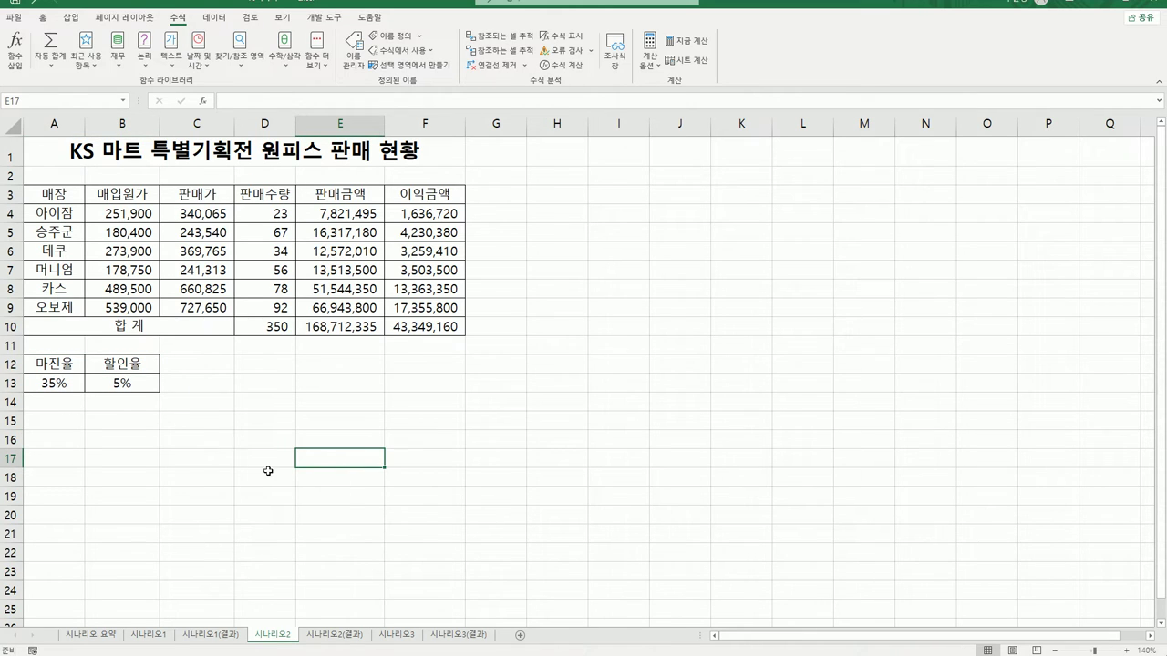
Add a scenario named 이익증가 in the Scenario Manager with changing cells A13:B13 and an empty description.
{"action": "left_click_drag", "start_coordinate": [67, 381], "coordinate": [132, 384]}
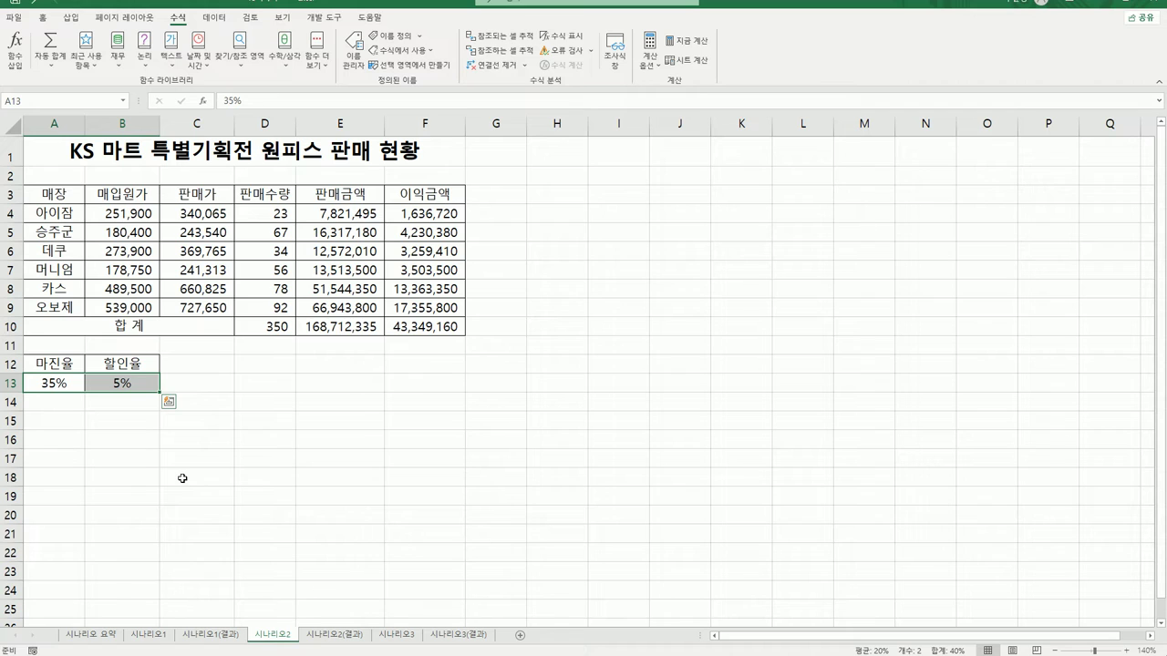
{"action": "left_click", "coordinate": [214, 16]}
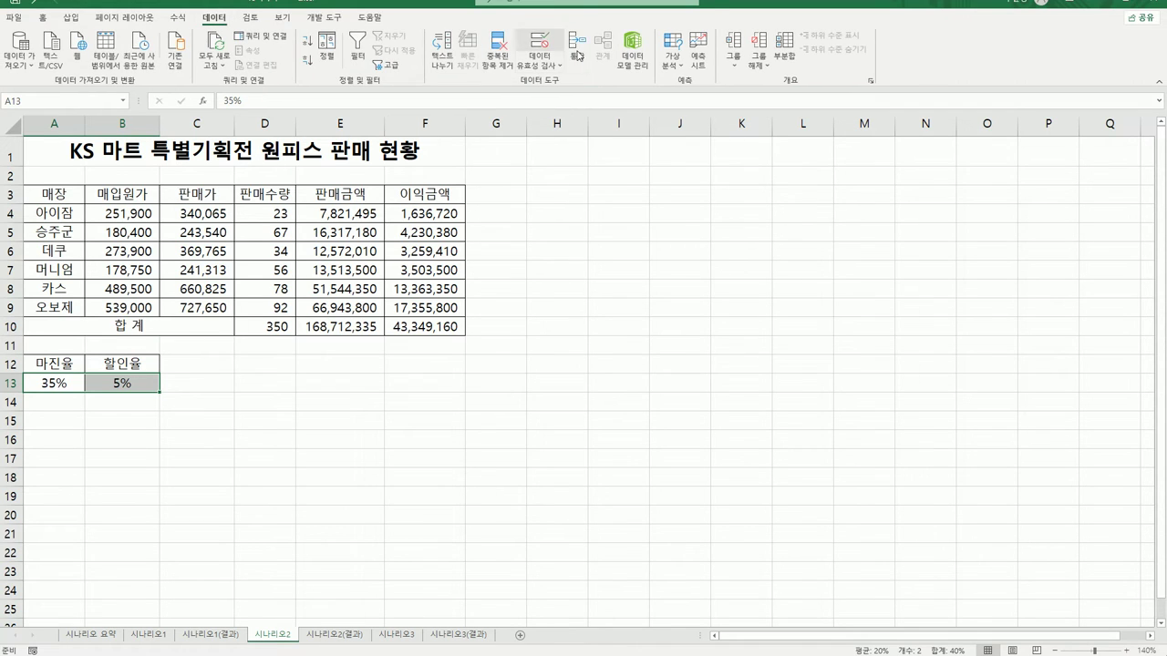
{"action": "left_click", "coordinate": [672, 66]}
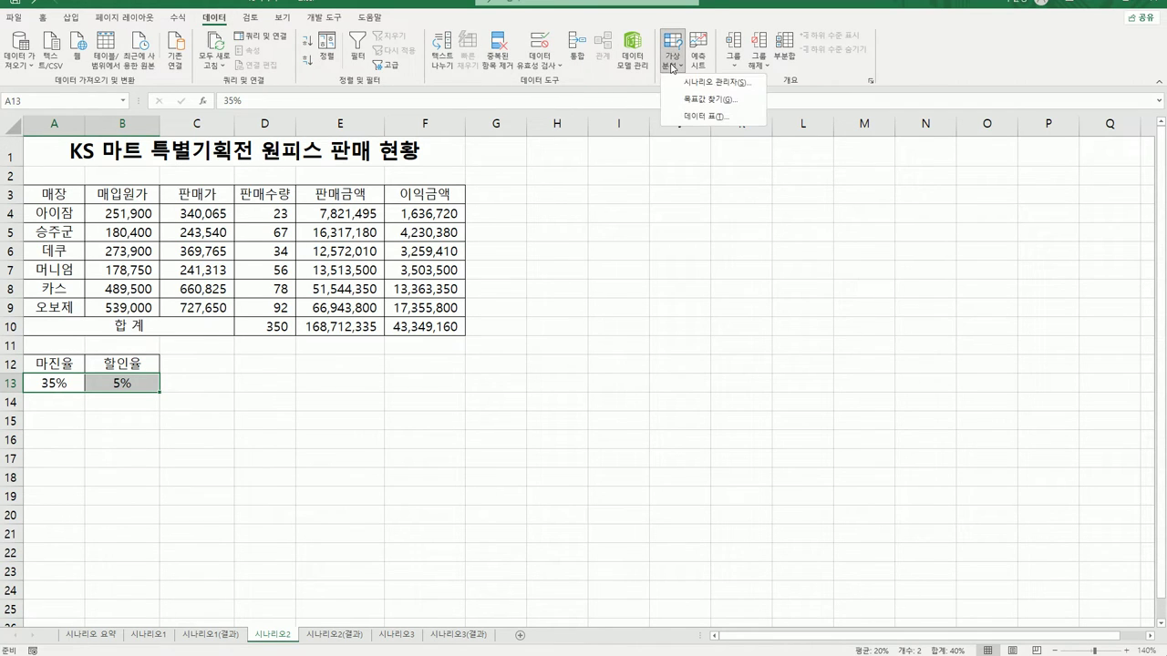
{"action": "left_click", "coordinate": [684, 88]}
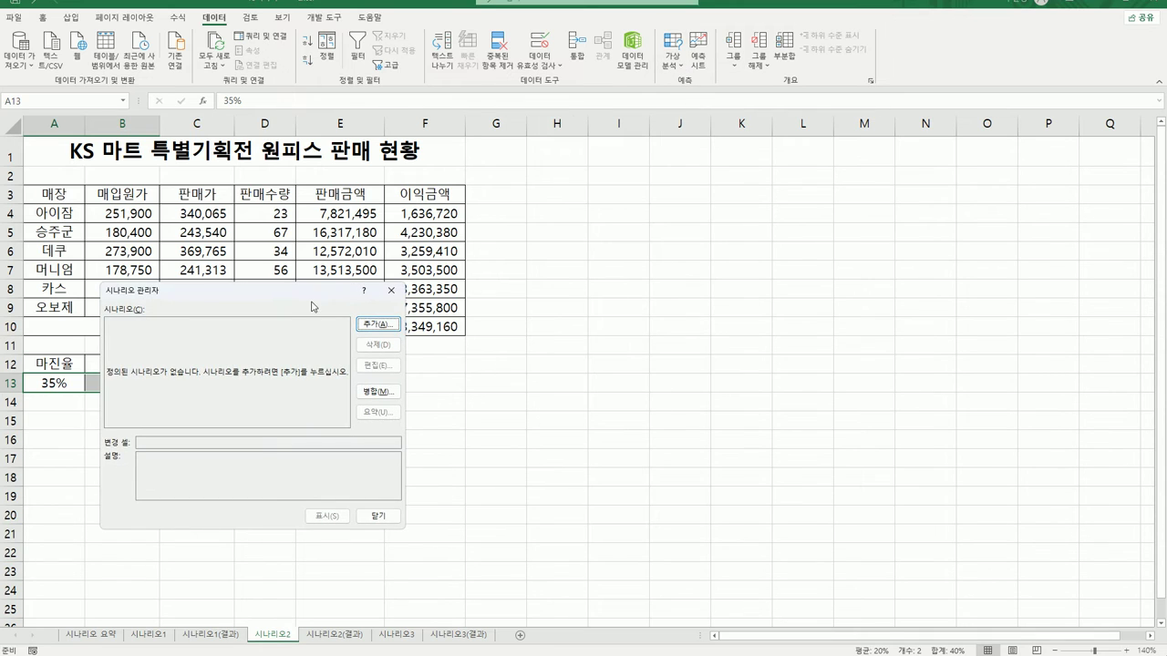
{"action": "left_click_drag", "start_coordinate": [291, 299], "coordinate": [710, 191]}
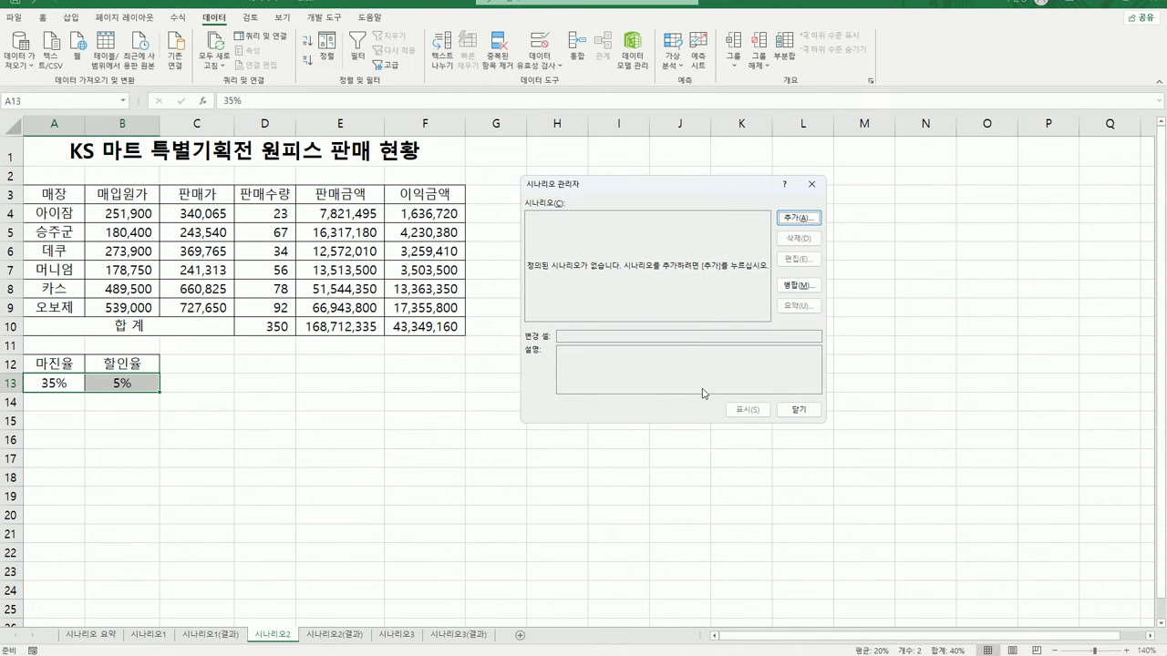
{"action": "left_click", "coordinate": [798, 219]}
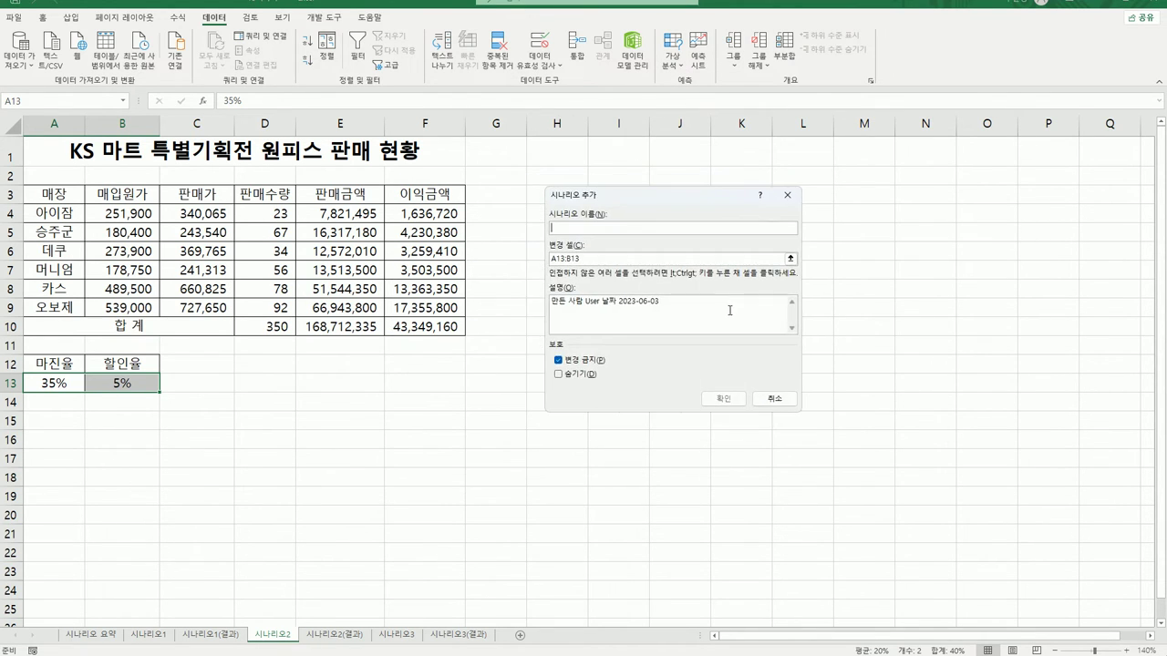
{"action": "left_click_drag", "start_coordinate": [716, 311], "coordinate": [509, 297]}
{"action": "key", "text": "Delete"}
{"action": "left_click", "coordinate": [604, 229]}
{"action": "type", "text": "이익증가"}
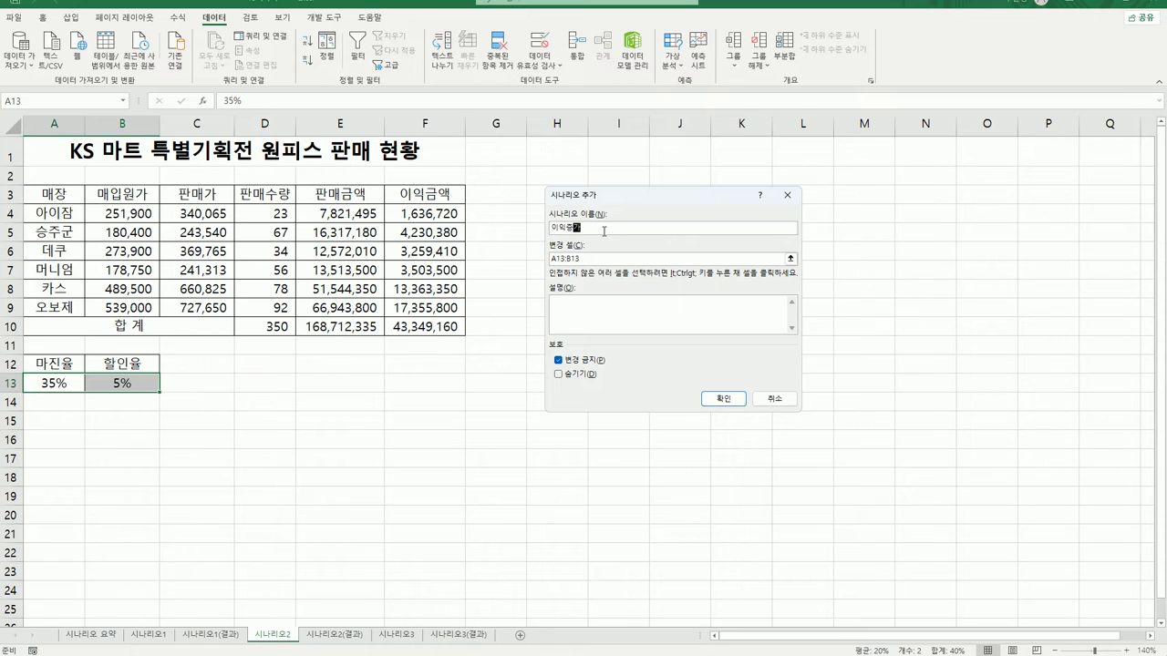
{"action": "key", "text": "Tab"}
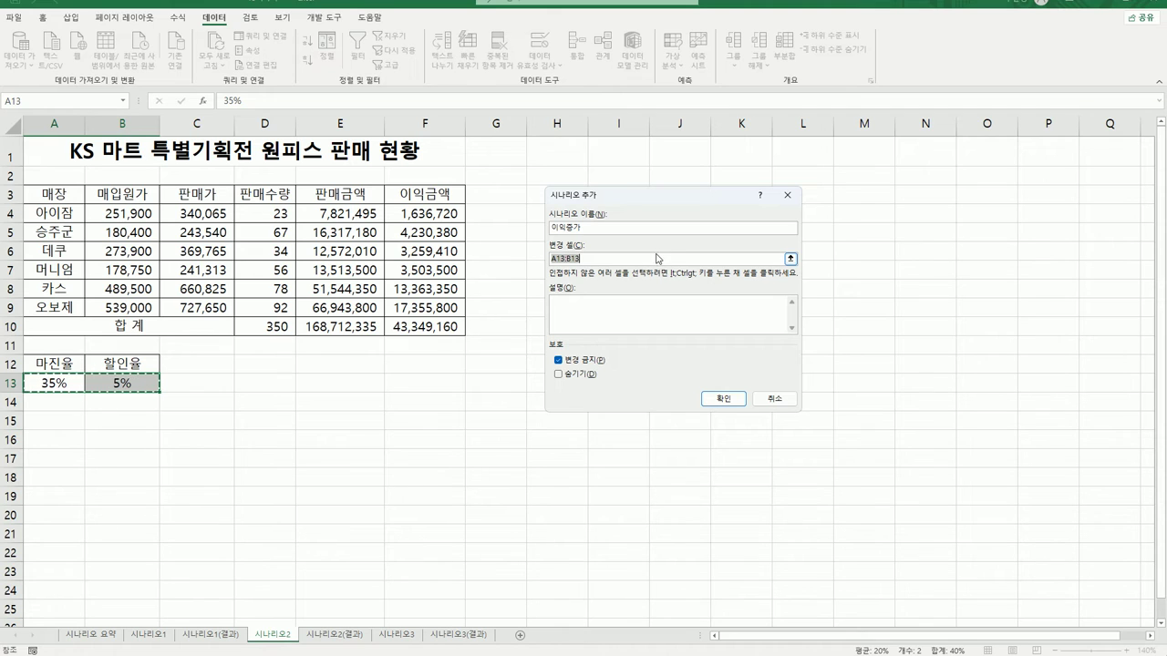
{"action": "left_click_drag", "start_coordinate": [62, 383], "coordinate": [118, 383]}
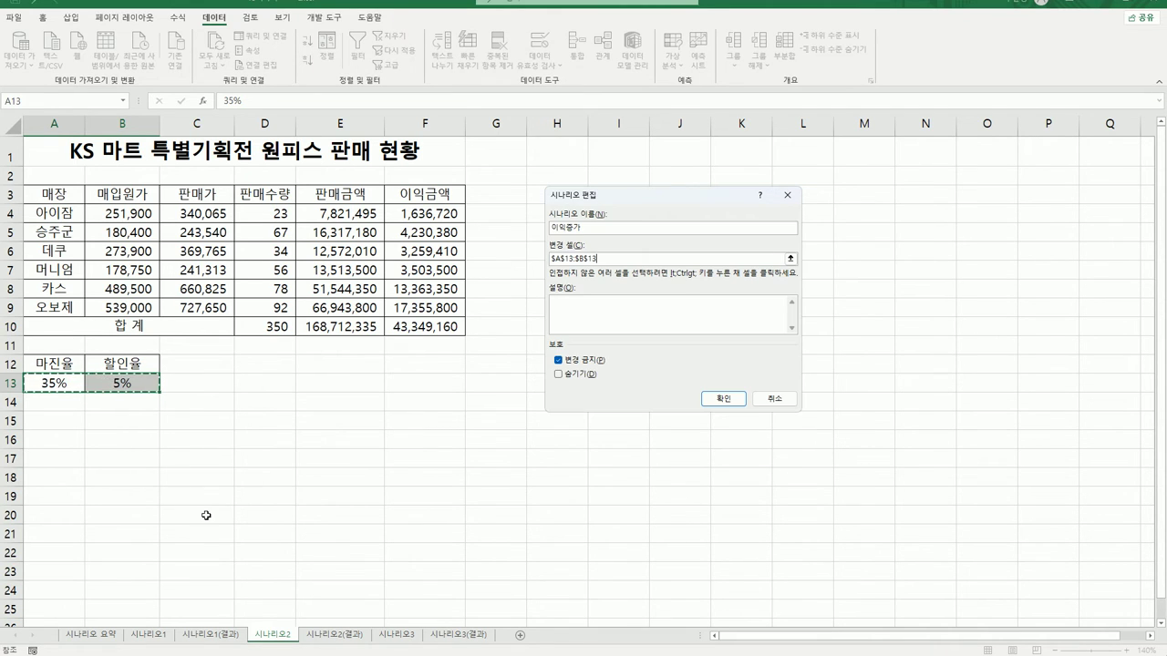
{"action": "left_click", "coordinate": [723, 398]}
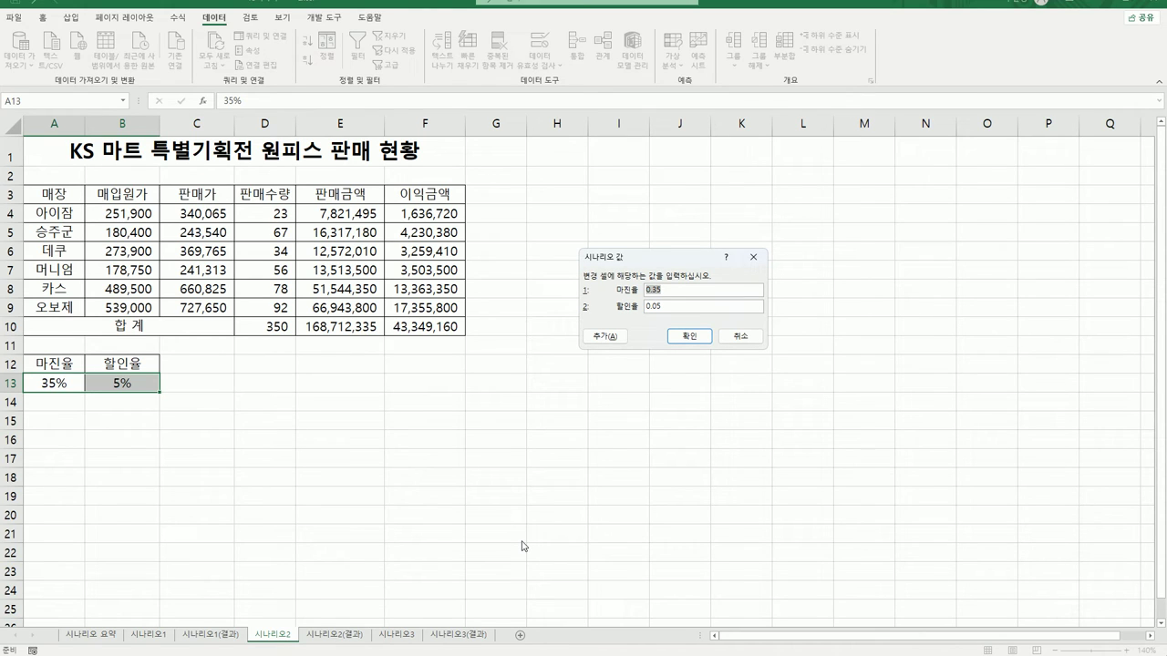
Set the 이익증가 scenario's 마진율 to 45% and 할인율 to 3%, and start adding another scenario.
{"action": "type", "text": "45"}
{"action": "key", "text": "Tab"}
{"action": "type", "text": "3"}
{"action": "left_click", "coordinate": [604, 336]}
Name the second scenario 이익감소, clear its description and keep A13:B13 as the changing cells.
{"action": "left_click_drag", "start_coordinate": [677, 310], "coordinate": [551, 301]}
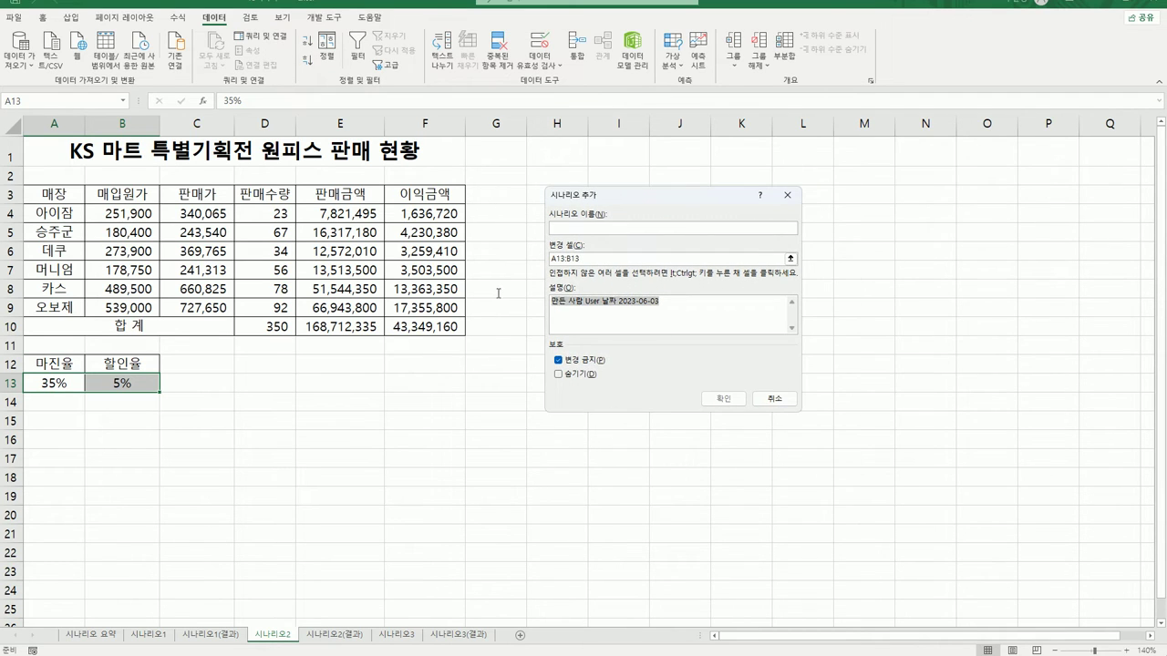
{"action": "key", "text": "BackSpace"}
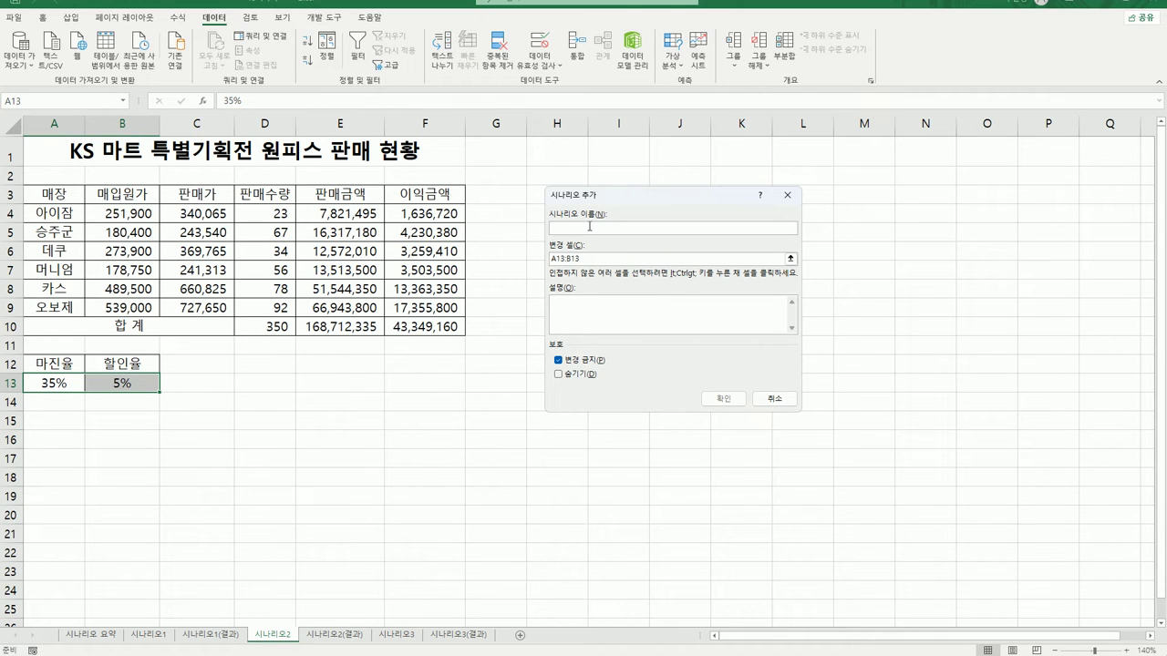
{"action": "type", "text": "이익감소"}
{"action": "key", "text": "Tab"}
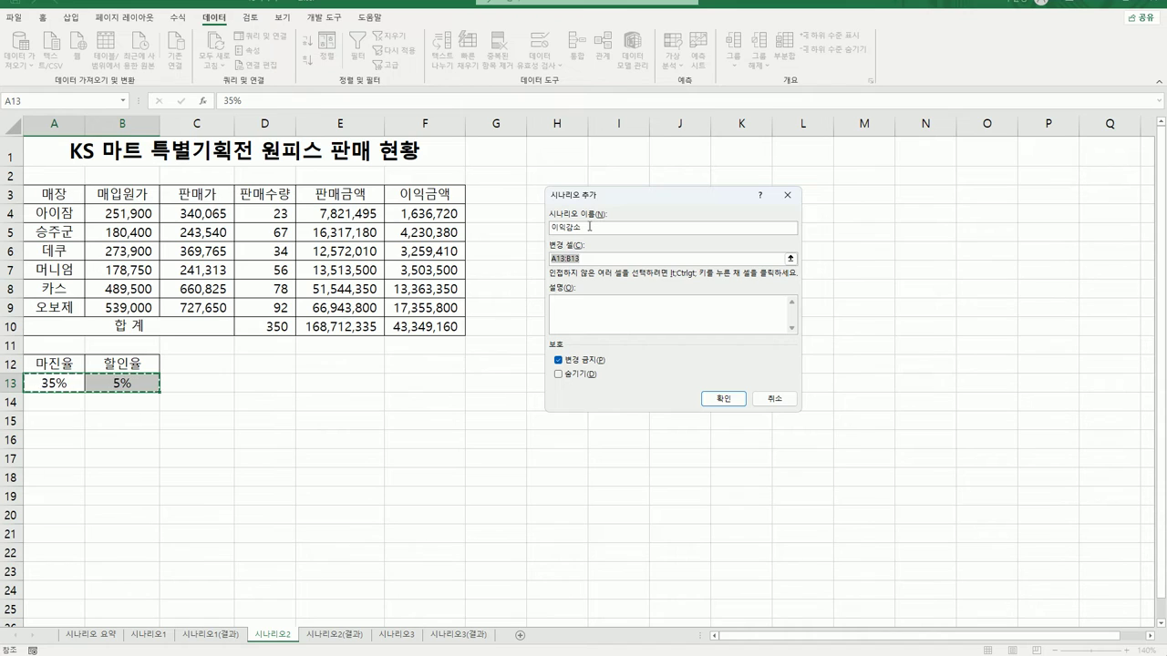
{"action": "left_click", "coordinate": [732, 398]}
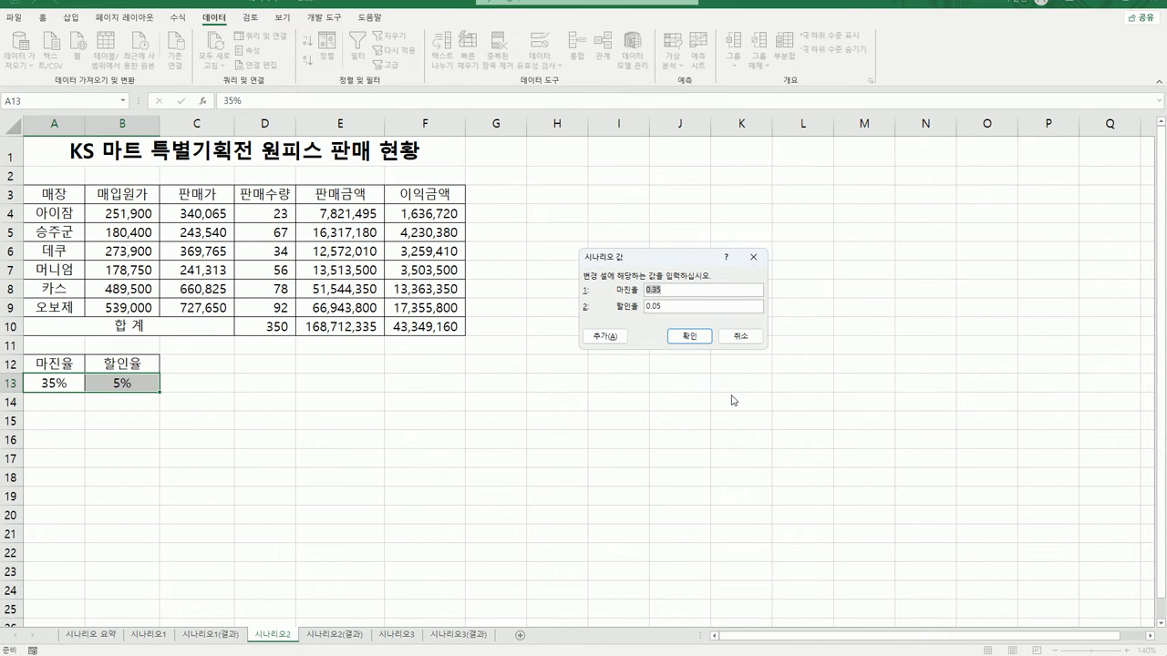
Set the 이익감소 scenario's 마진율 to 25% and 할인율 to 8%.
{"action": "type", "text": "25"}
{"action": "key", "text": "Tab"}
{"action": "type", "text": "8"}
{"action": "left_click", "coordinate": [706, 337]}
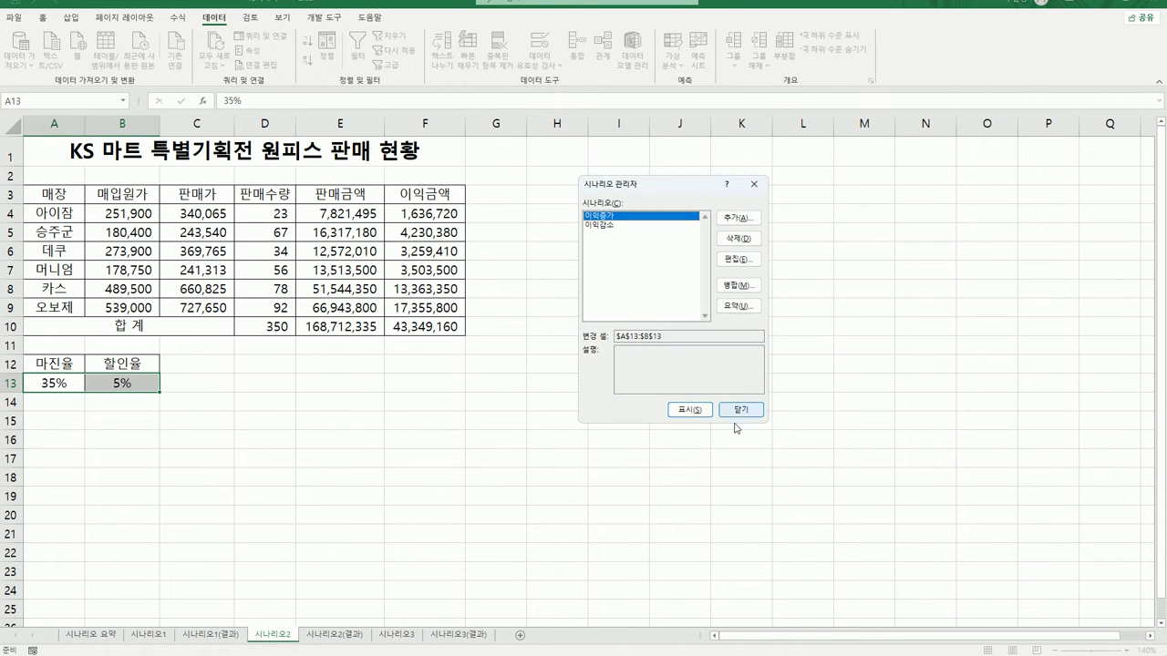
Generate a scenario summary report with the sales and profit totals E10:F10 as result cells.
{"action": "left_click", "coordinate": [737, 306]}
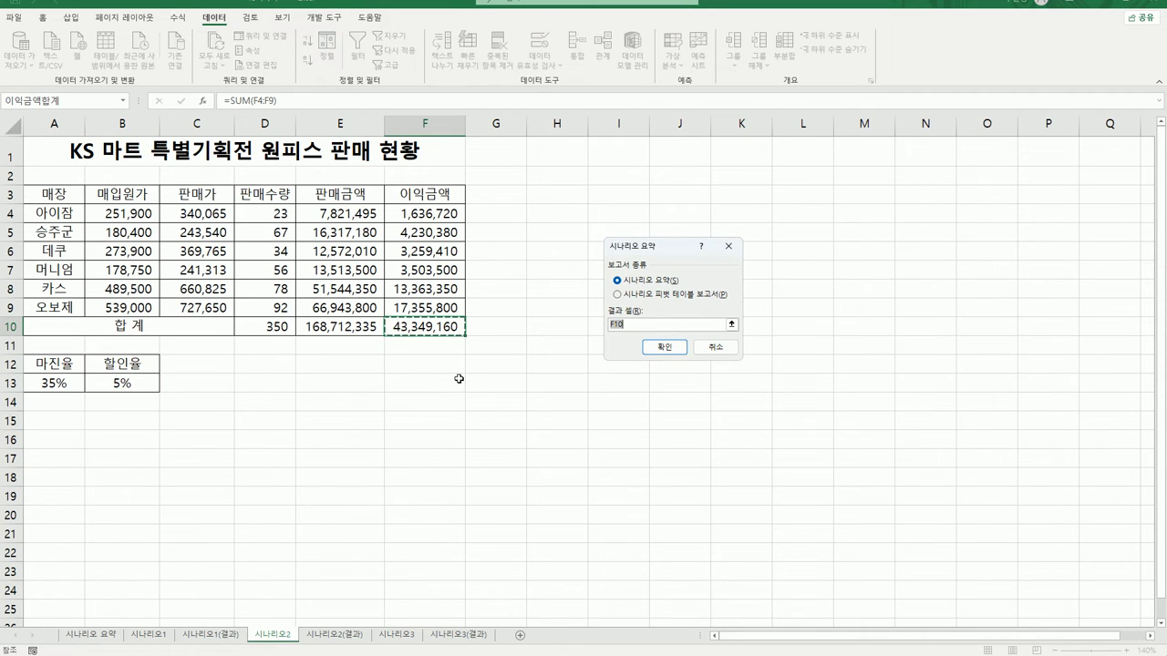
{"action": "left_click_drag", "start_coordinate": [340, 326], "coordinate": [409, 326]}
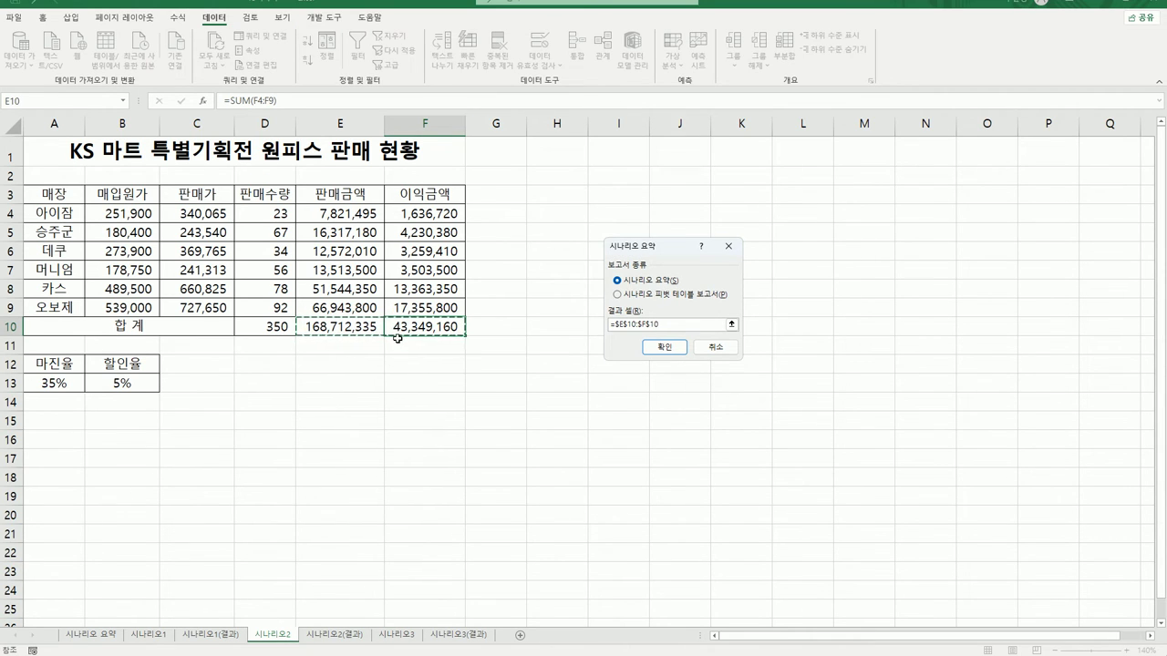
{"action": "left_click", "coordinate": [654, 348]}
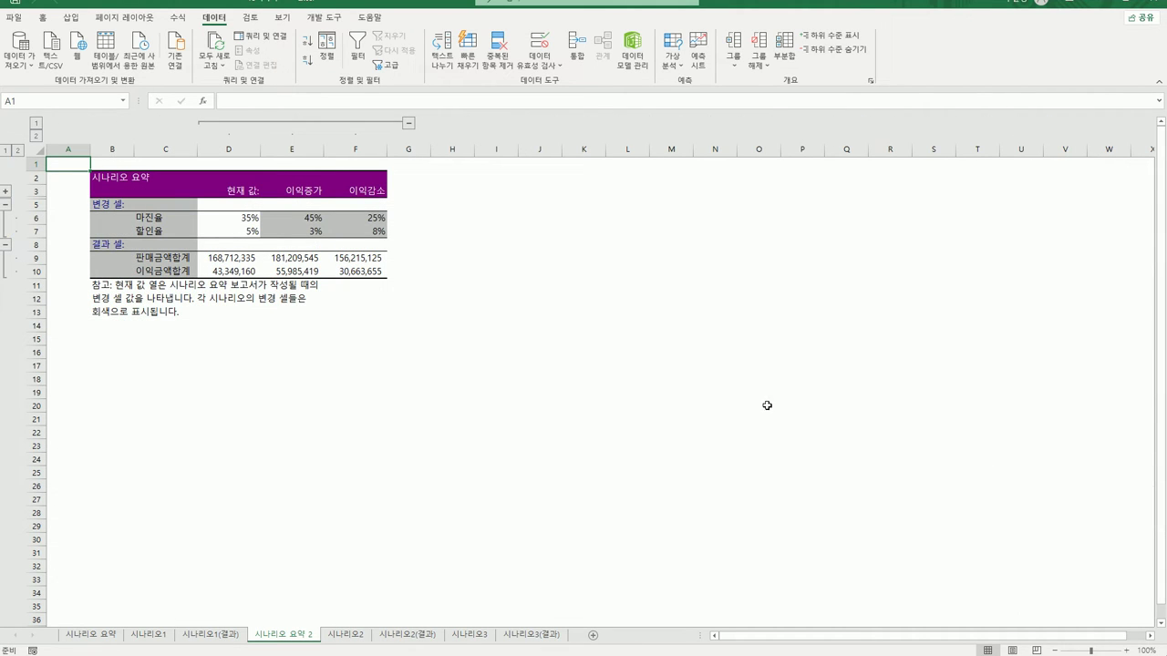
{"action": "left_click", "coordinate": [1127, 651]}
{"action": "left_click", "coordinate": [1127, 651]}
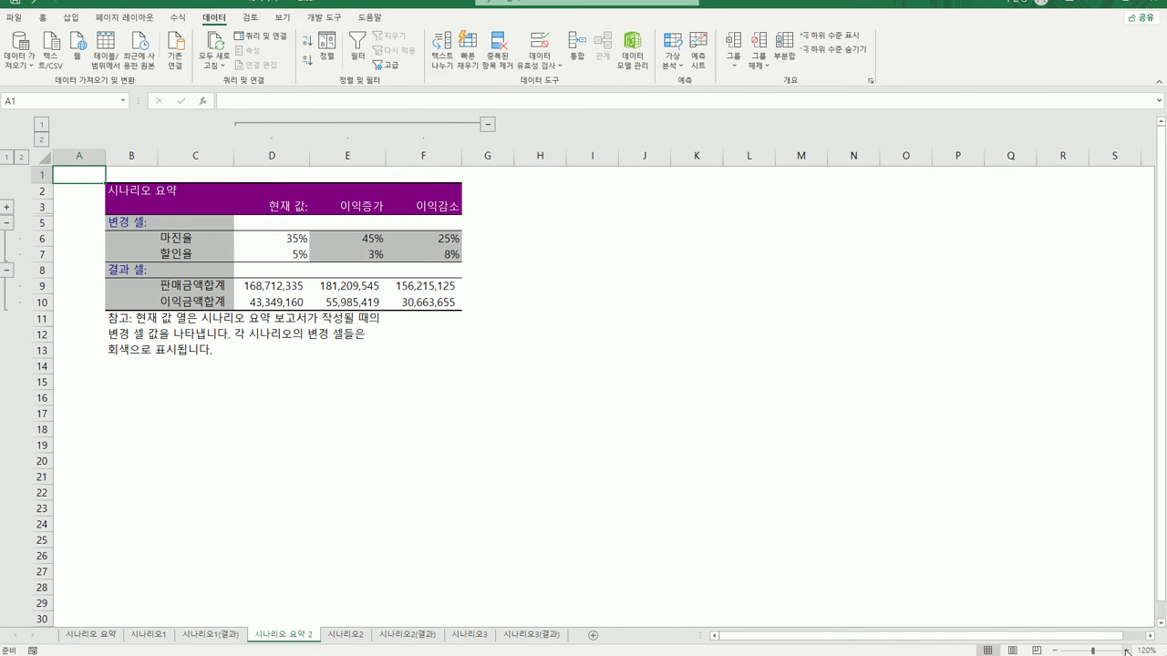
{"action": "left_click", "coordinate": [1126, 651]}
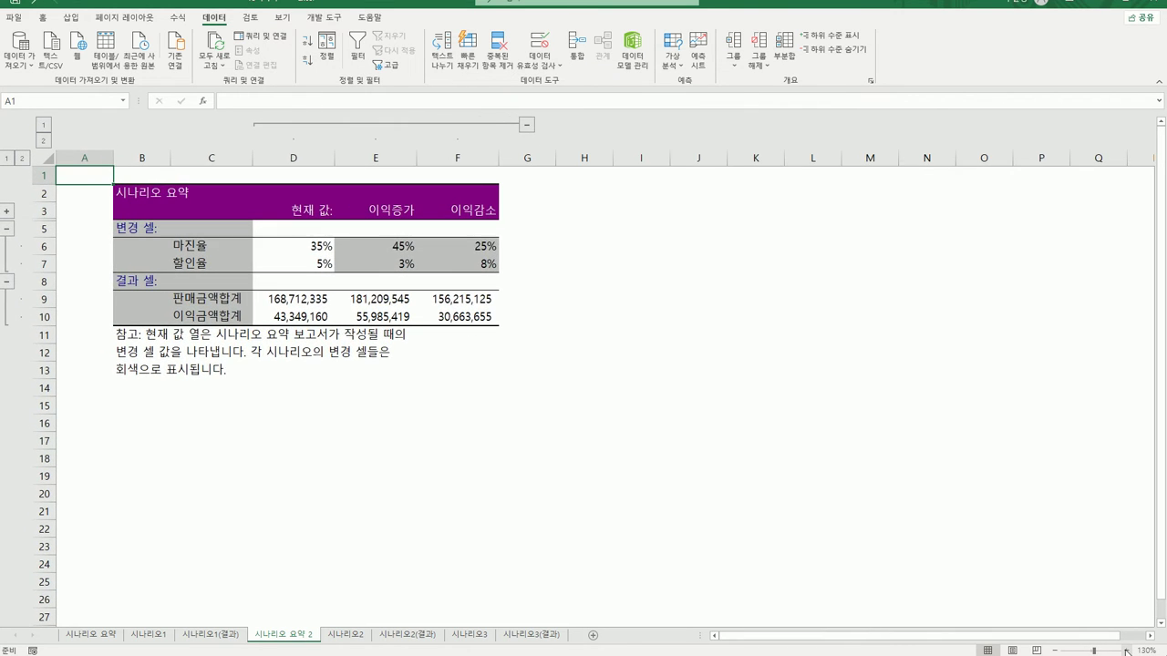
{"action": "left_click", "coordinate": [1127, 651]}
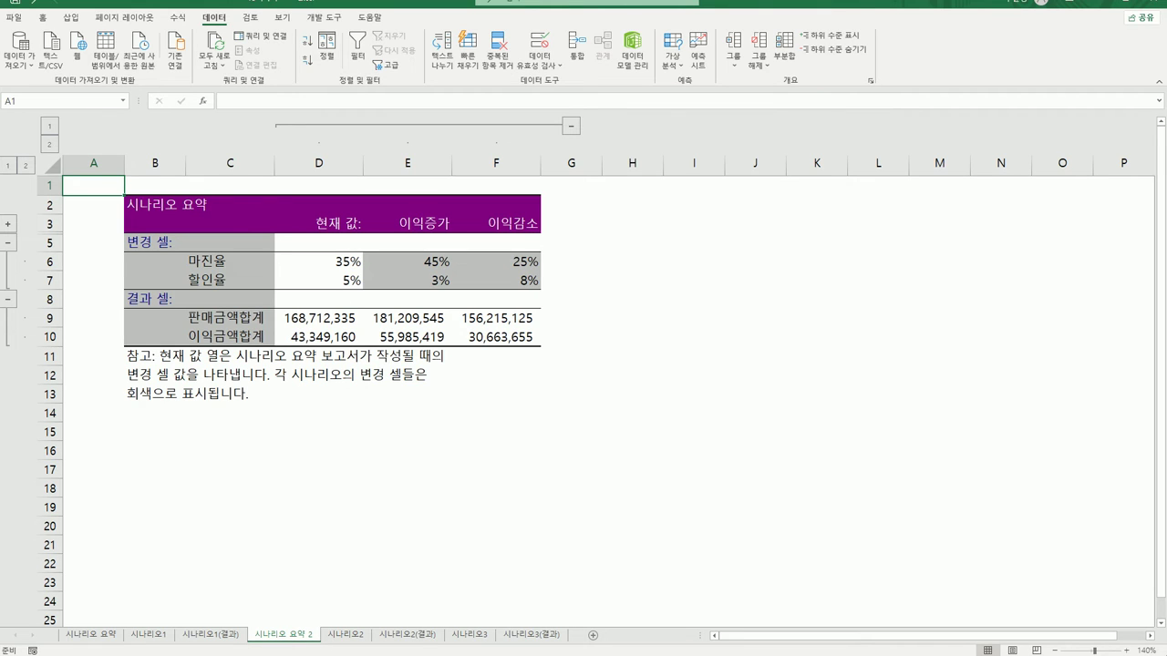
Auto-fit the widths of columns D:F on the 시나리오2(결과) sheet and compare it with the 시나리오 요약 2 report.
{"action": "left_click", "coordinate": [409, 638]}
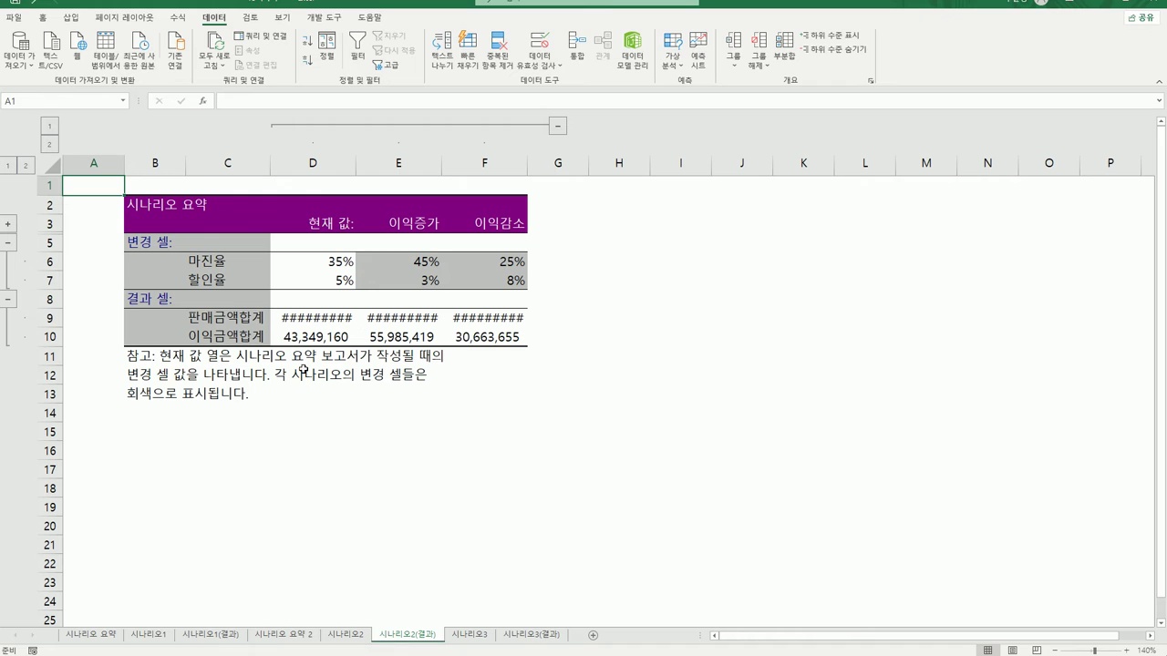
{"action": "left_click_drag", "start_coordinate": [305, 162], "coordinate": [488, 161]}
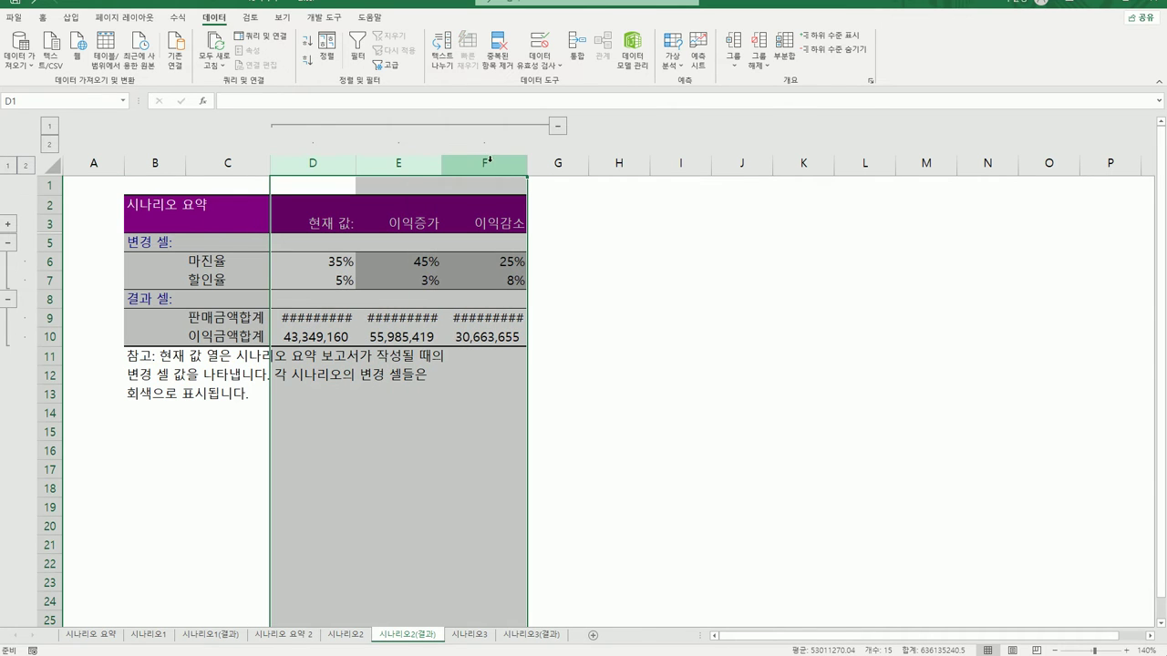
{"action": "double_click", "coordinate": [523, 164]}
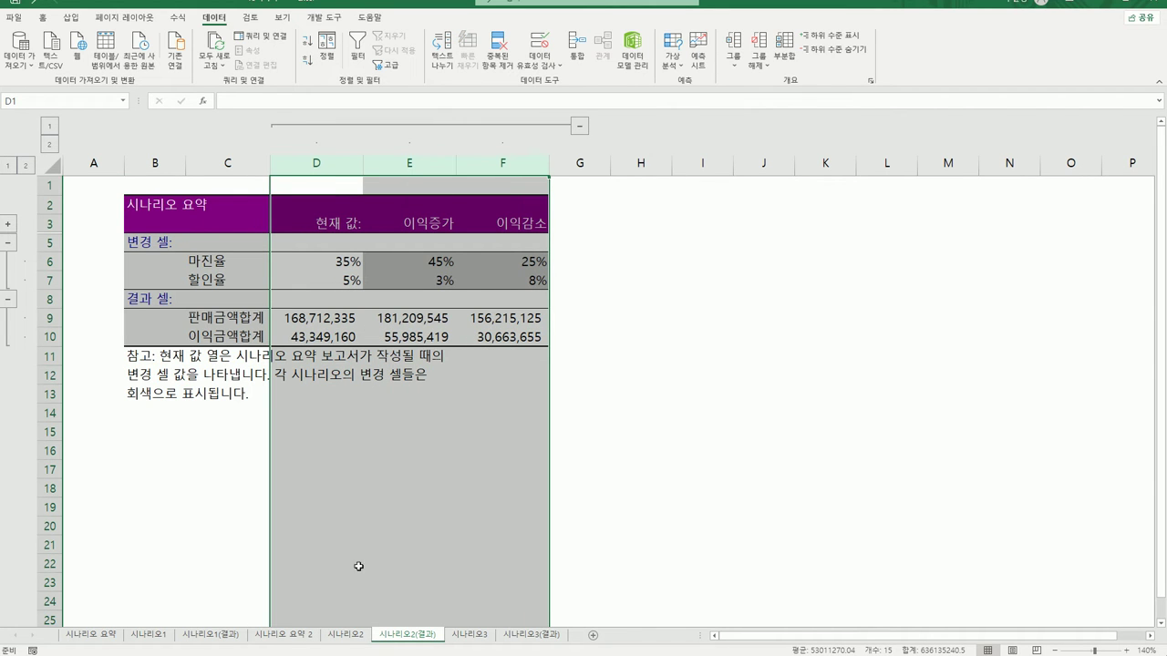
{"action": "left_click", "coordinate": [296, 638]}
{"action": "left_click", "coordinate": [385, 638]}
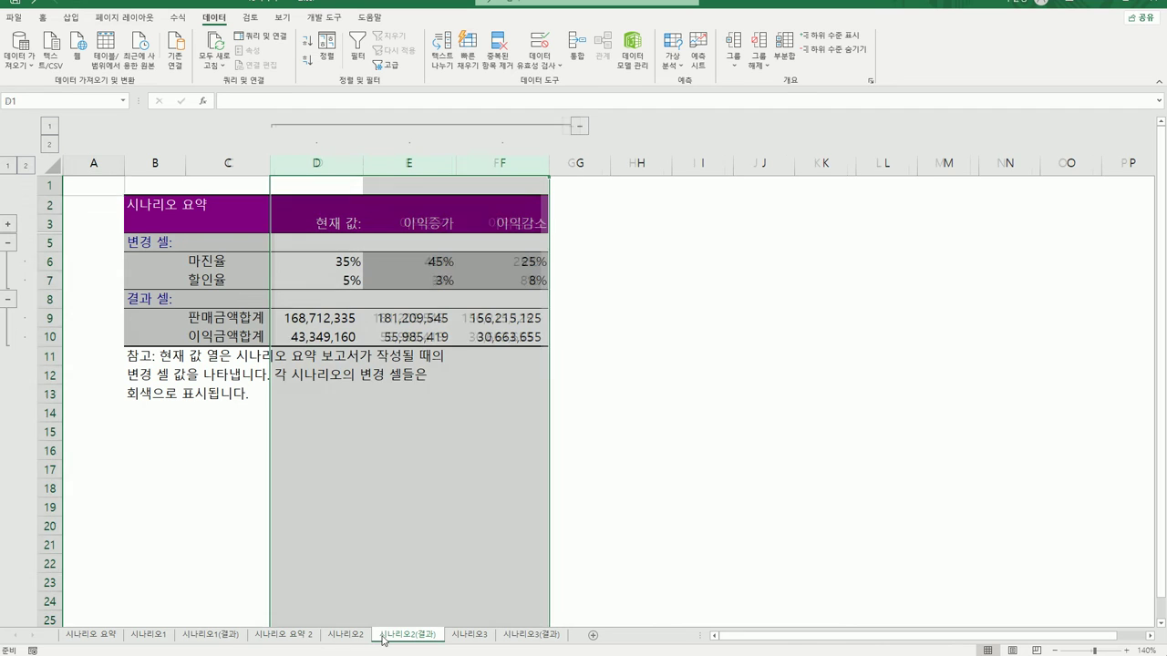
{"action": "left_click", "coordinate": [306, 637]}
{"action": "left_click", "coordinate": [620, 472]}
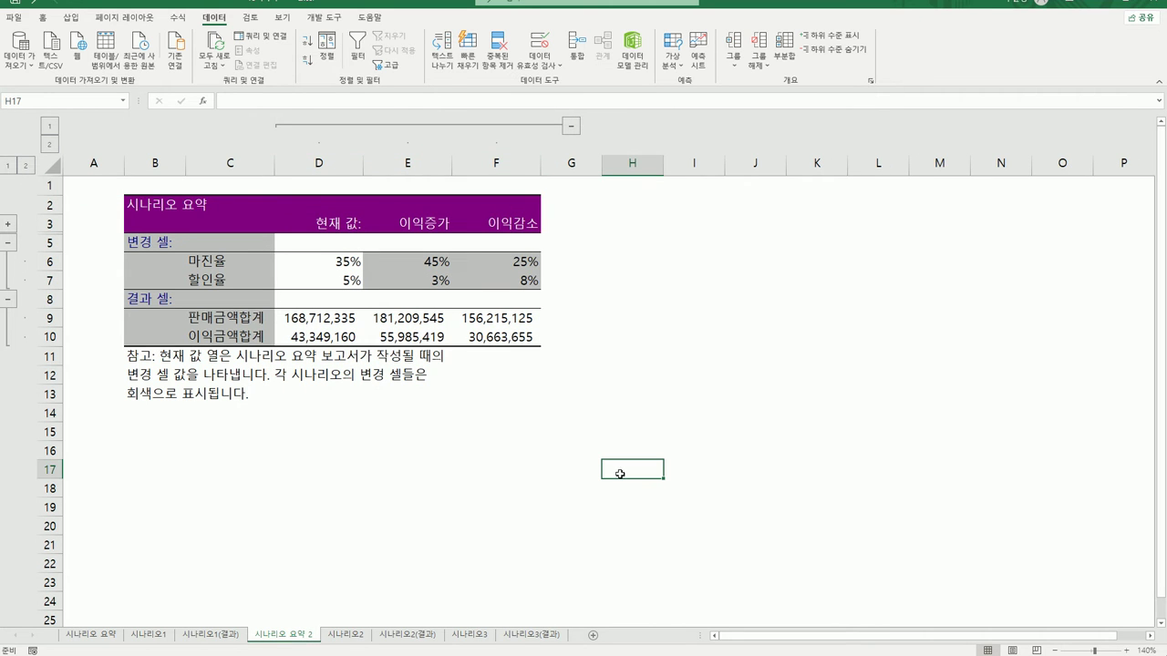
Examine the 과목당수강료 and 강사료 input cells and the 이익 total in H10 on the 시나리오3 sheet.
{"action": "left_click", "coordinate": [472, 639]}
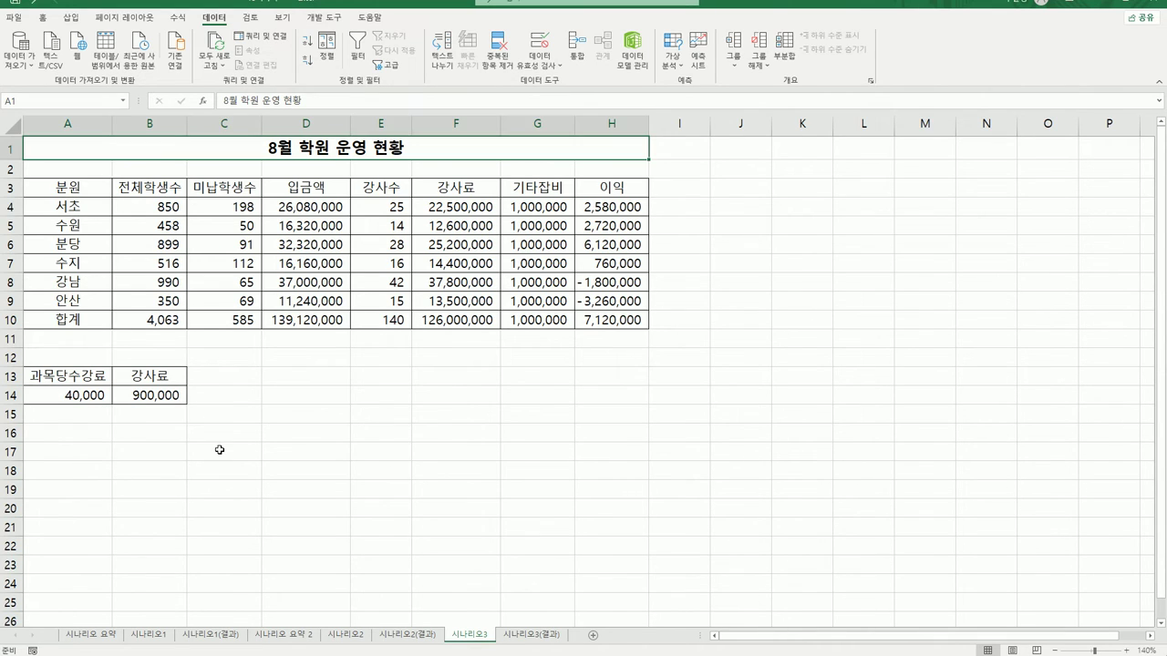
{"action": "left_click", "coordinate": [94, 399]}
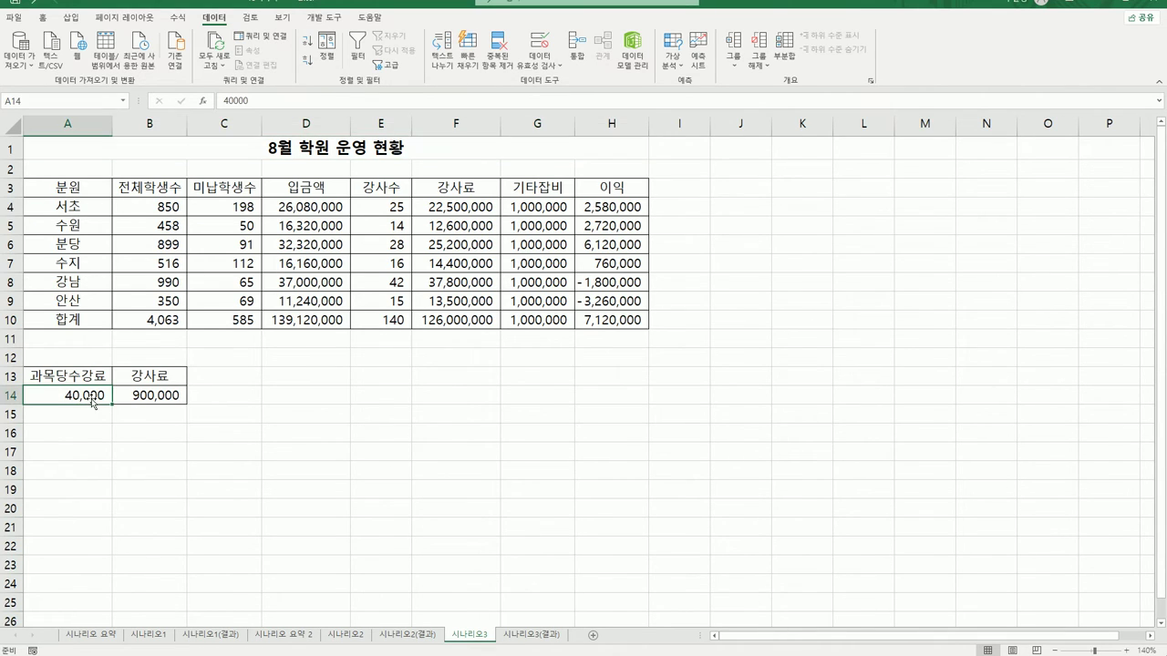
{"action": "left_click", "coordinate": [161, 398]}
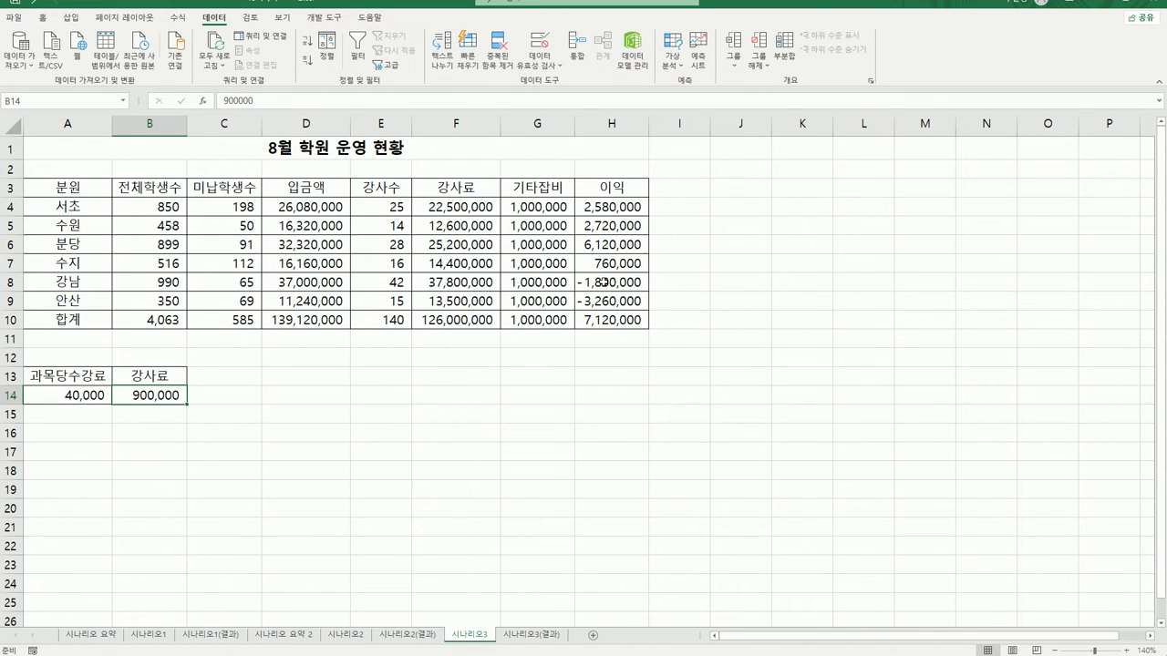
{"action": "left_click", "coordinate": [611, 319]}
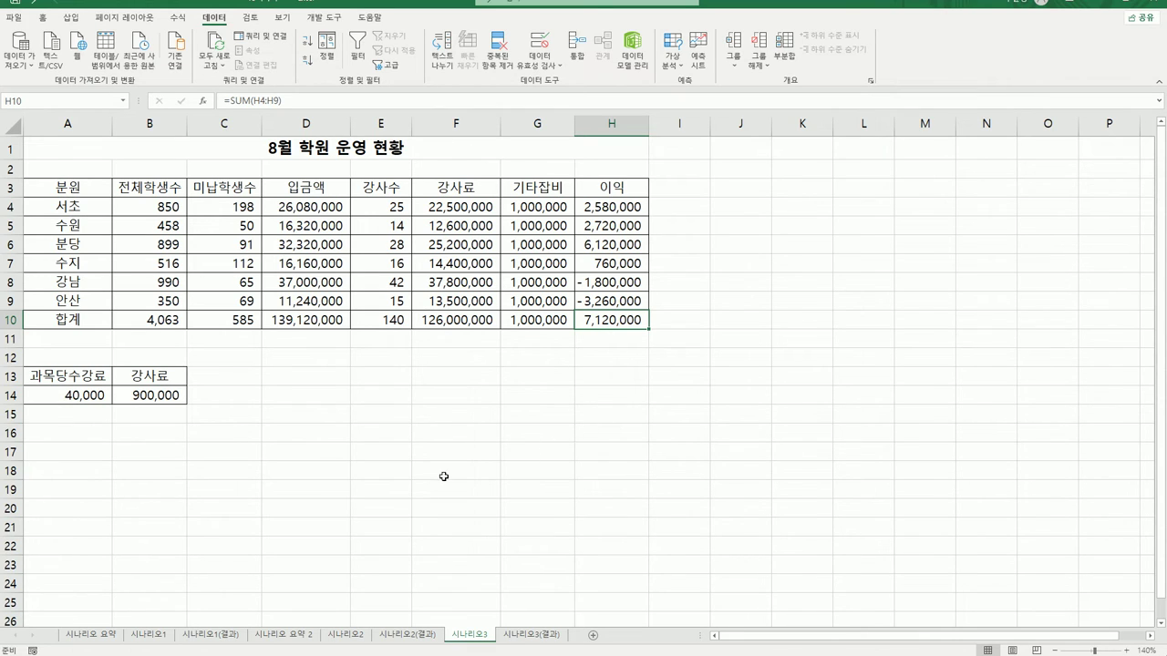
{"action": "left_click", "coordinate": [66, 377]}
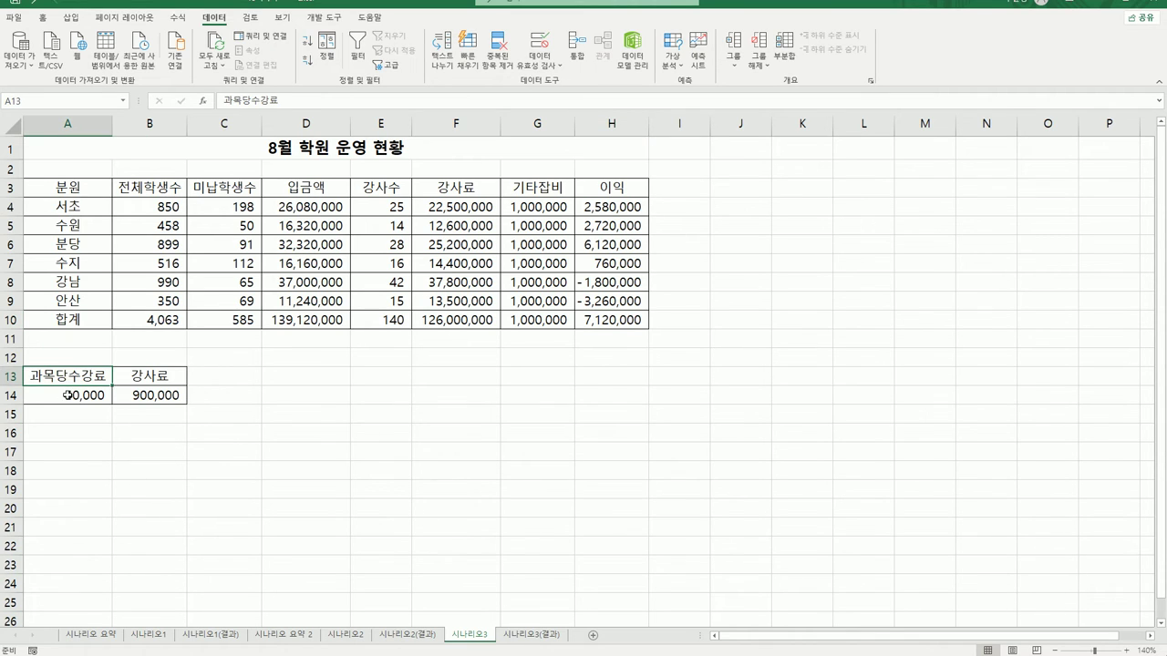
{"action": "left_click", "coordinate": [73, 396]}
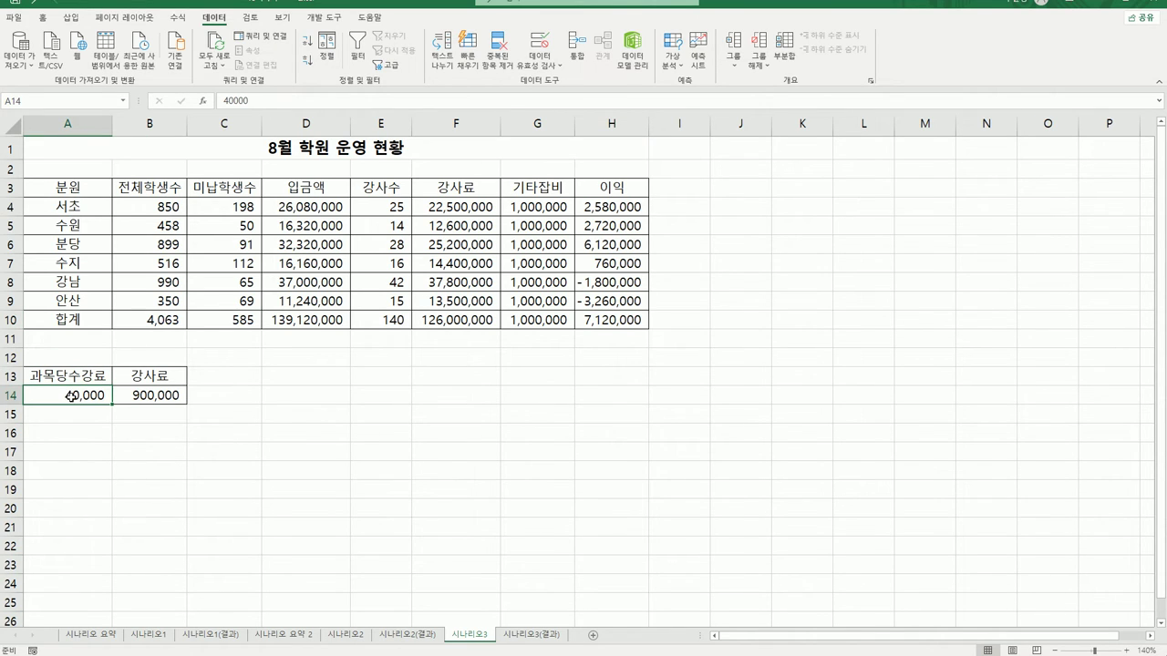
{"action": "left_click", "coordinate": [143, 398]}
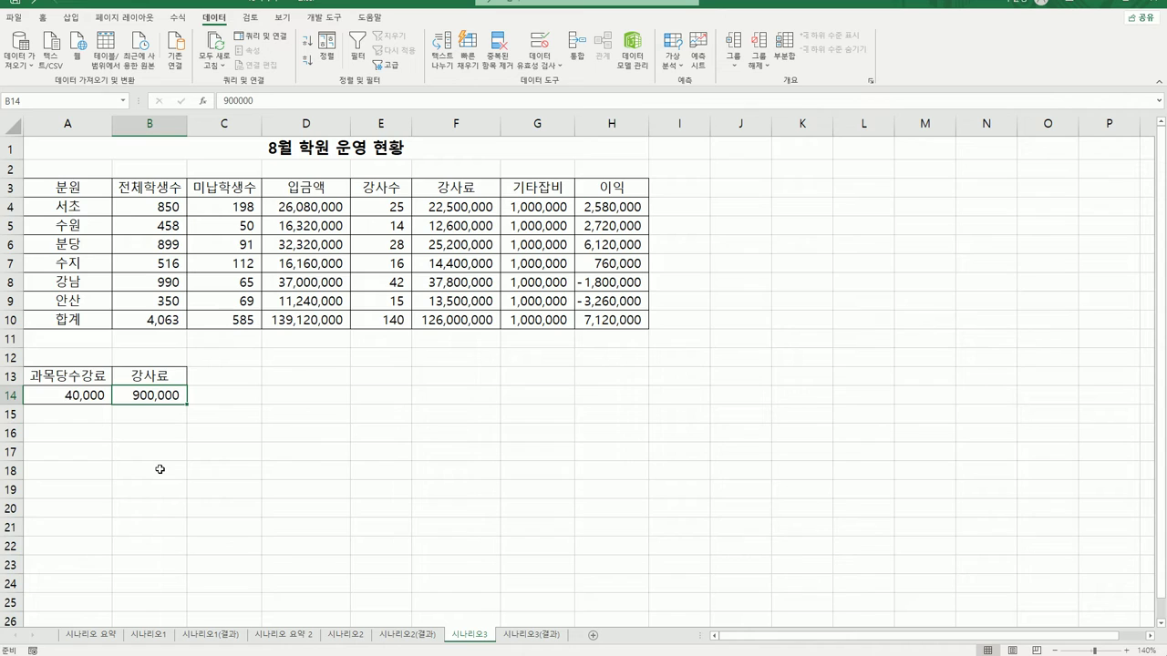
{"action": "left_click", "coordinate": [81, 370]}
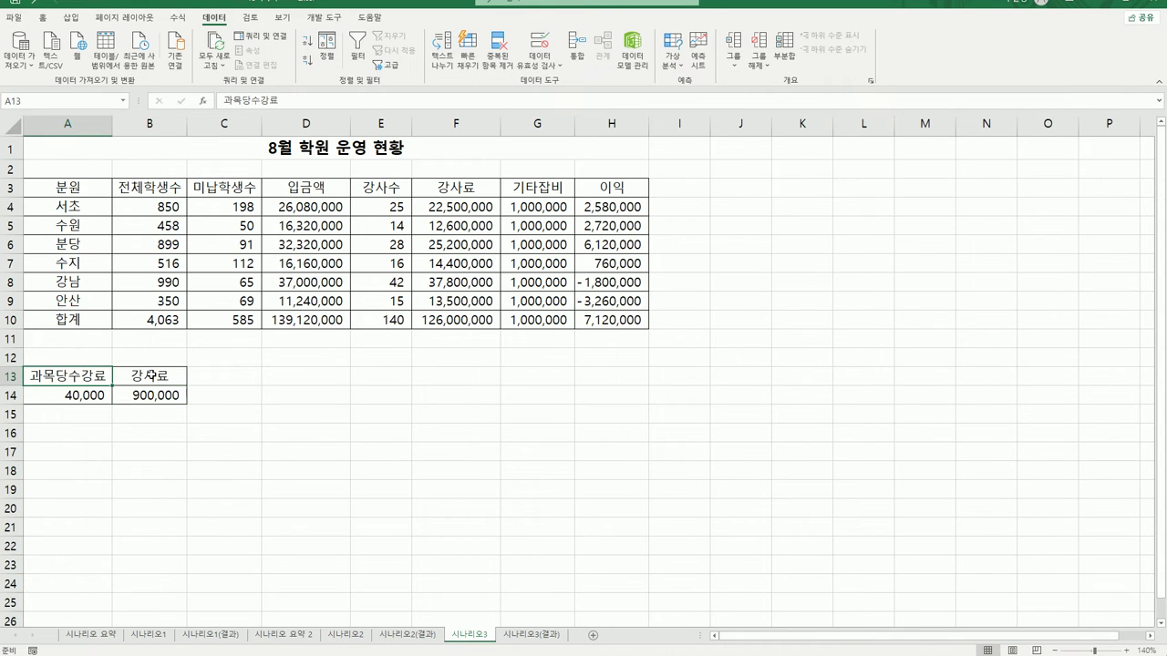
{"action": "left_click", "coordinate": [151, 374]}
Create names for A14 and B14 from the first row of the selection A13:B14 and check both cell names.
{"action": "left_click_drag", "start_coordinate": [71, 376], "coordinate": [139, 395]}
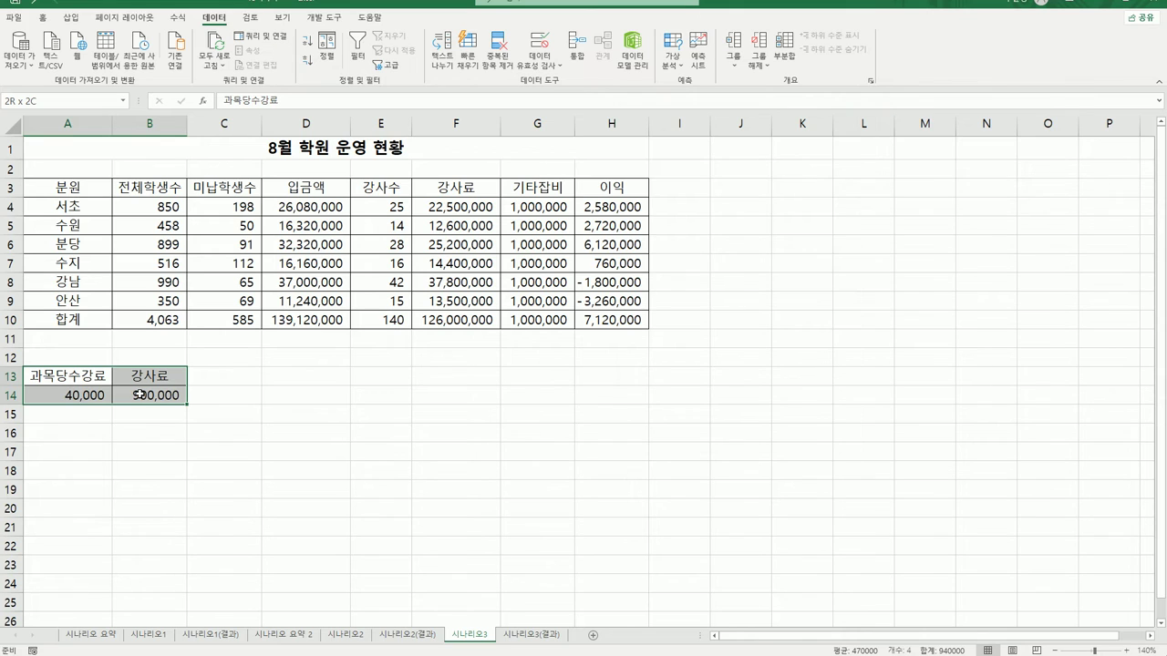
{"action": "left_click", "coordinate": [178, 18]}
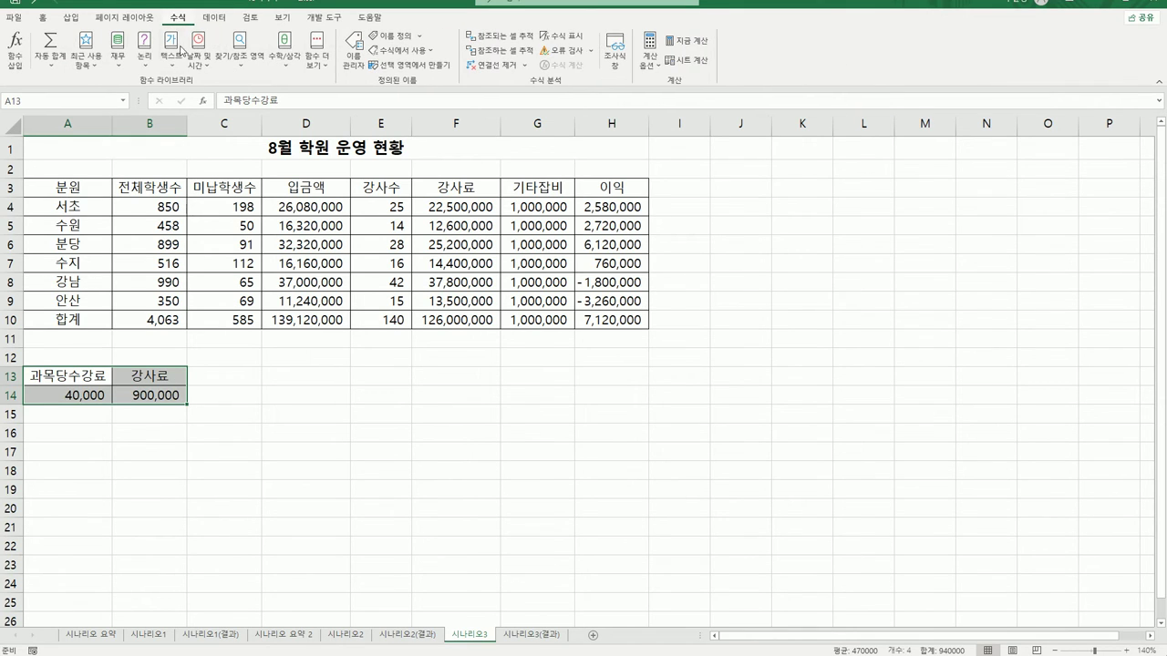
{"action": "left_click", "coordinate": [410, 66]}
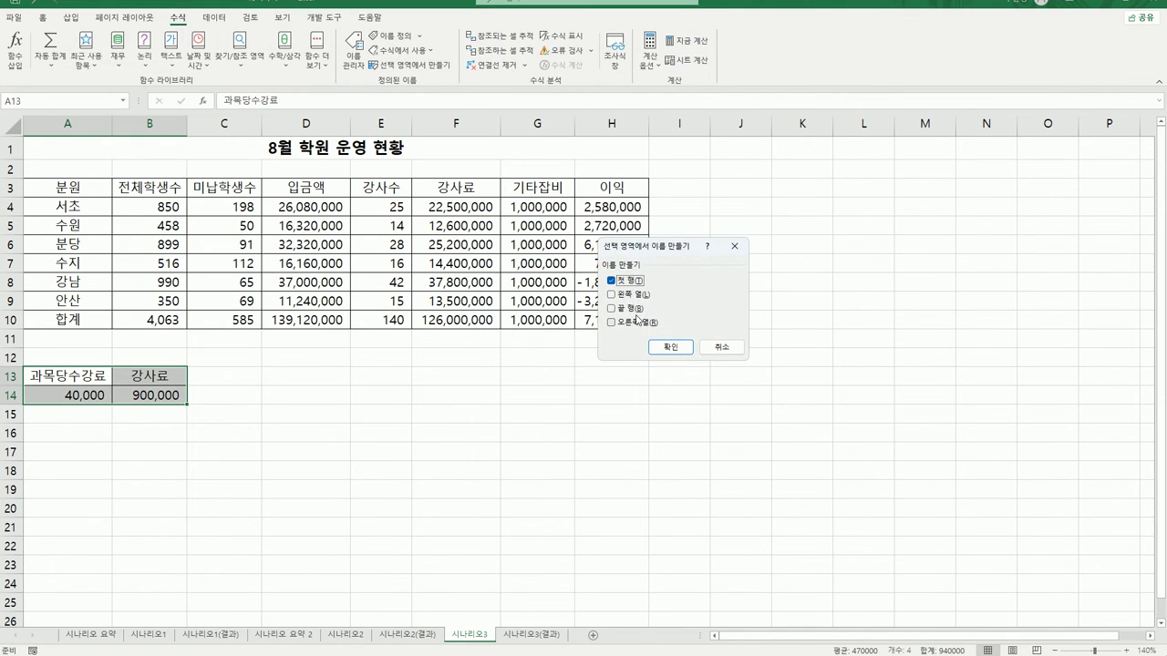
{"action": "left_click_drag", "start_coordinate": [655, 253], "coordinate": [274, 376]}
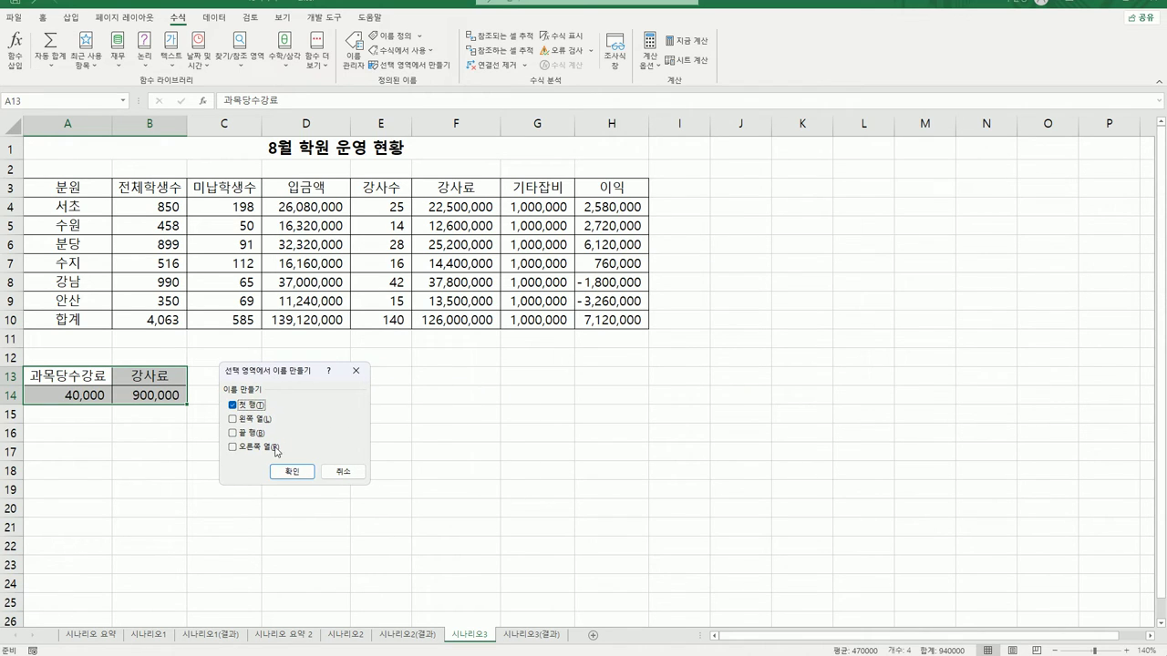
{"action": "left_click", "coordinate": [292, 471]}
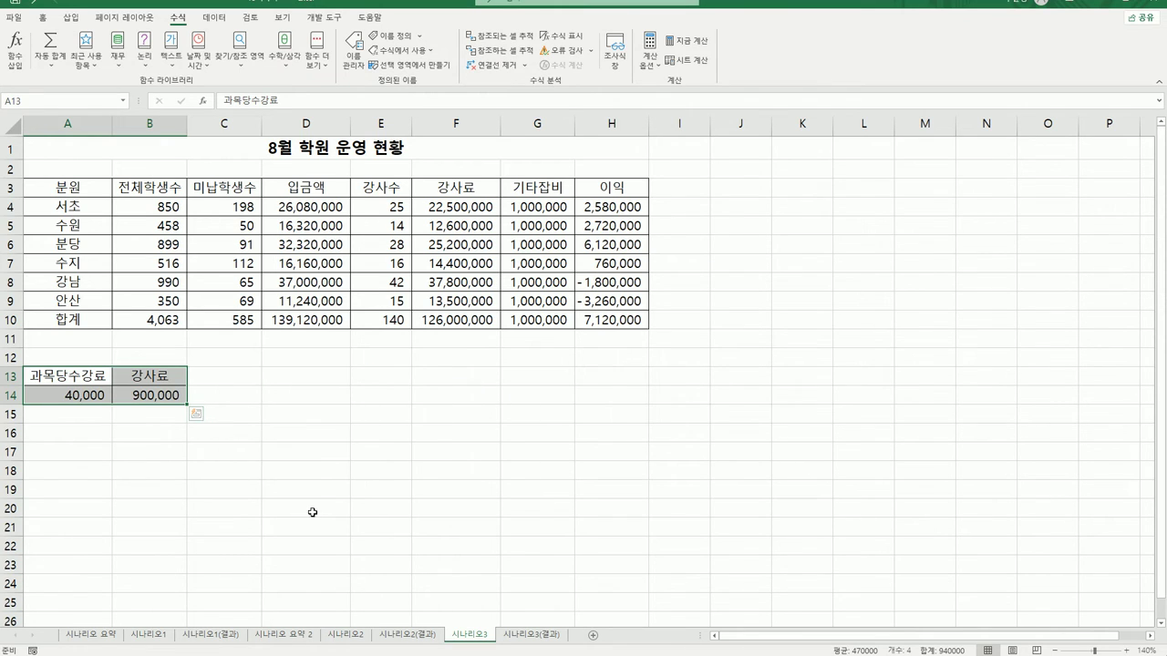
{"action": "left_click", "coordinate": [72, 396]}
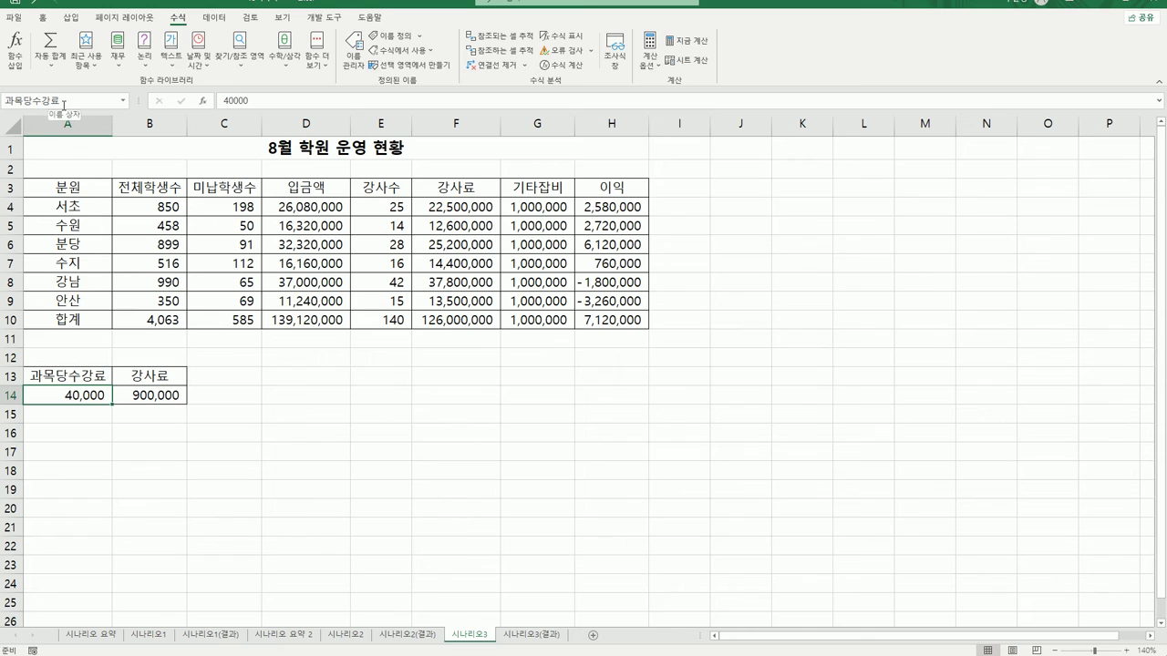
{"action": "left_click", "coordinate": [144, 398]}
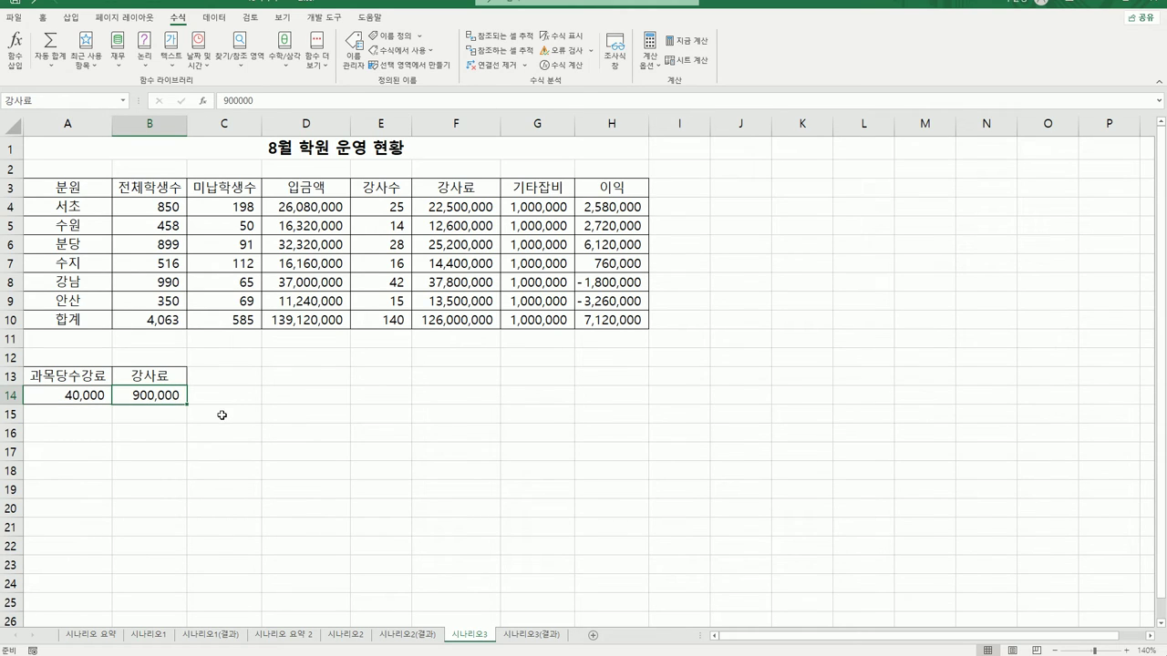
Name the profit total cell H10 이익합계.
{"action": "left_click", "coordinate": [601, 321]}
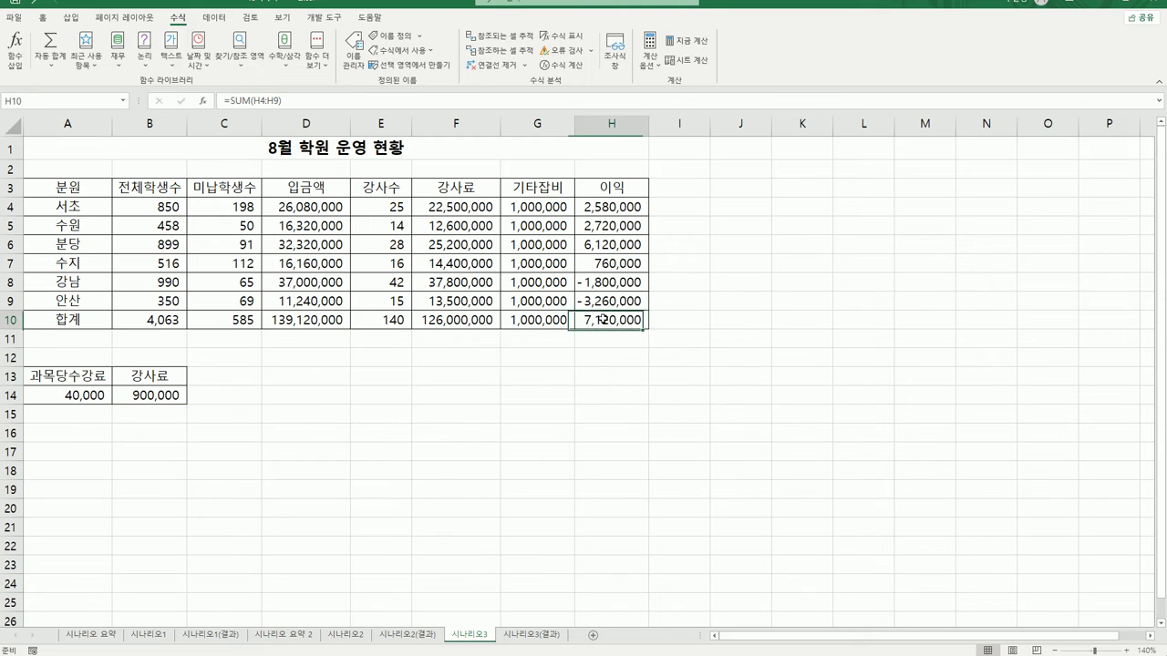
{"action": "left_click", "coordinate": [60, 98]}
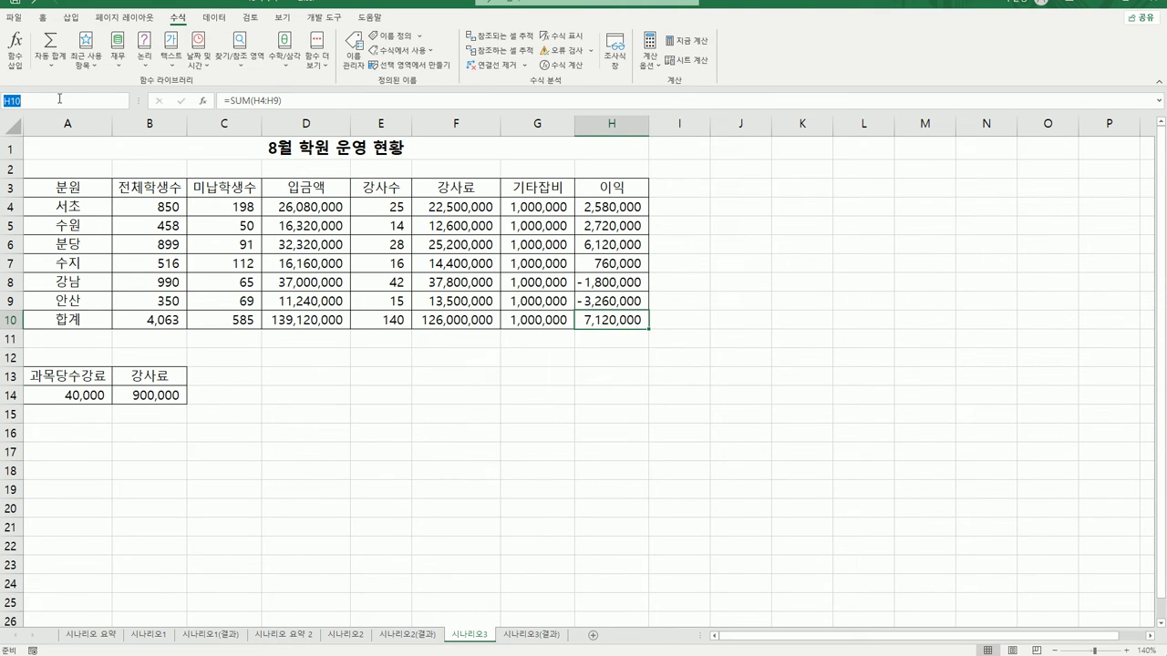
{"action": "type", "text": "이익합계"}
{"action": "key", "text": "Return"}
{"action": "left_click", "coordinate": [279, 429]}
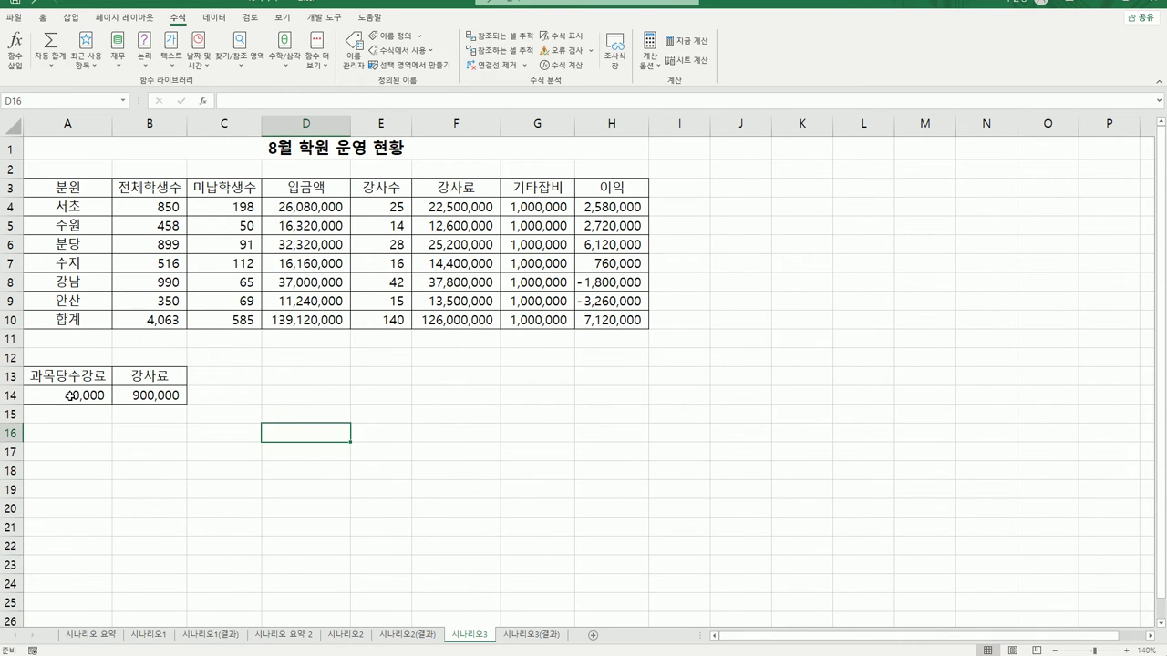
Add a scenario named 10%인상 in the Scenario Manager with A14:B14 as changing cells and an empty description.
{"action": "left_click_drag", "start_coordinate": [70, 396], "coordinate": [151, 396]}
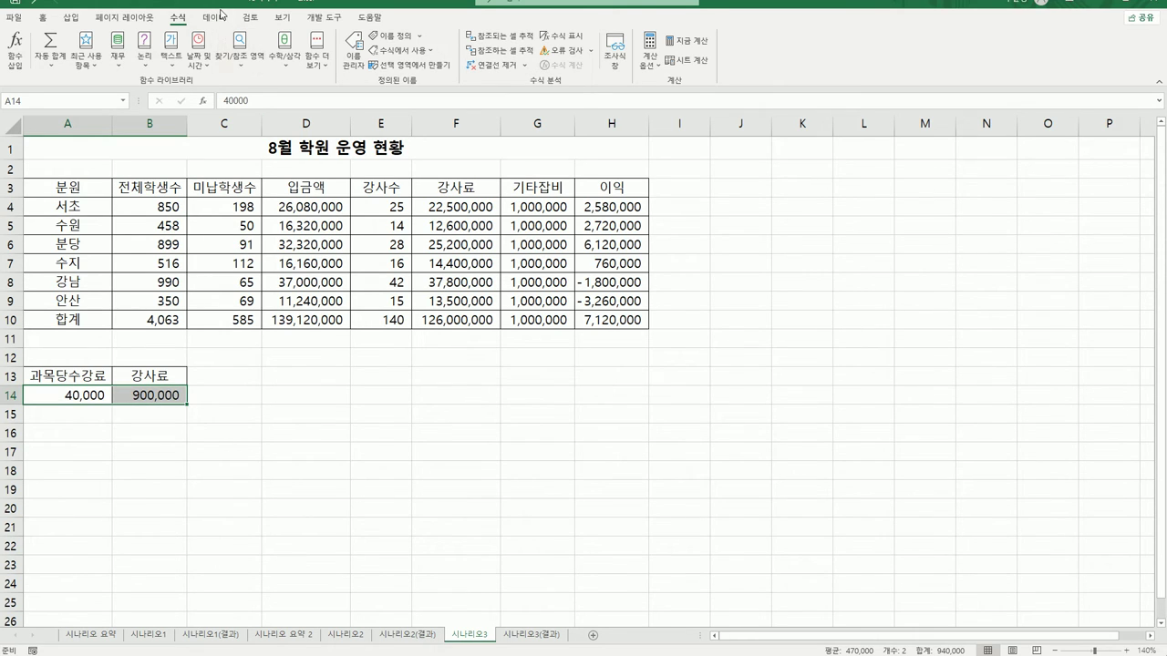
{"action": "left_click", "coordinate": [221, 20]}
{"action": "left_click", "coordinate": [672, 57]}
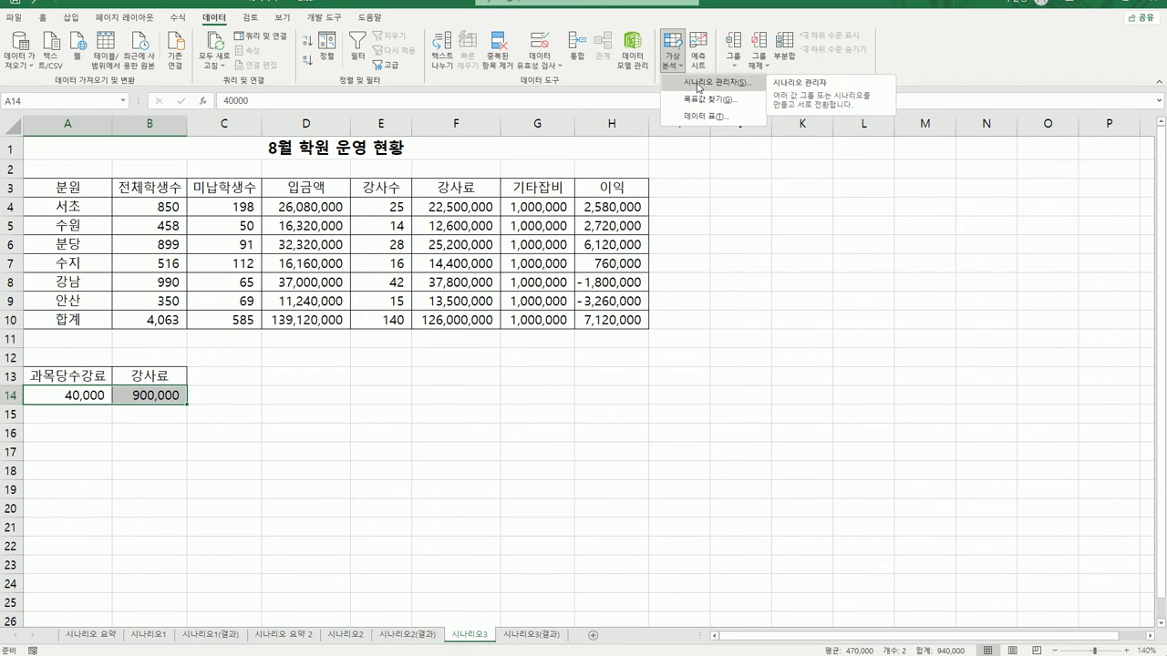
{"action": "left_click", "coordinate": [699, 84]}
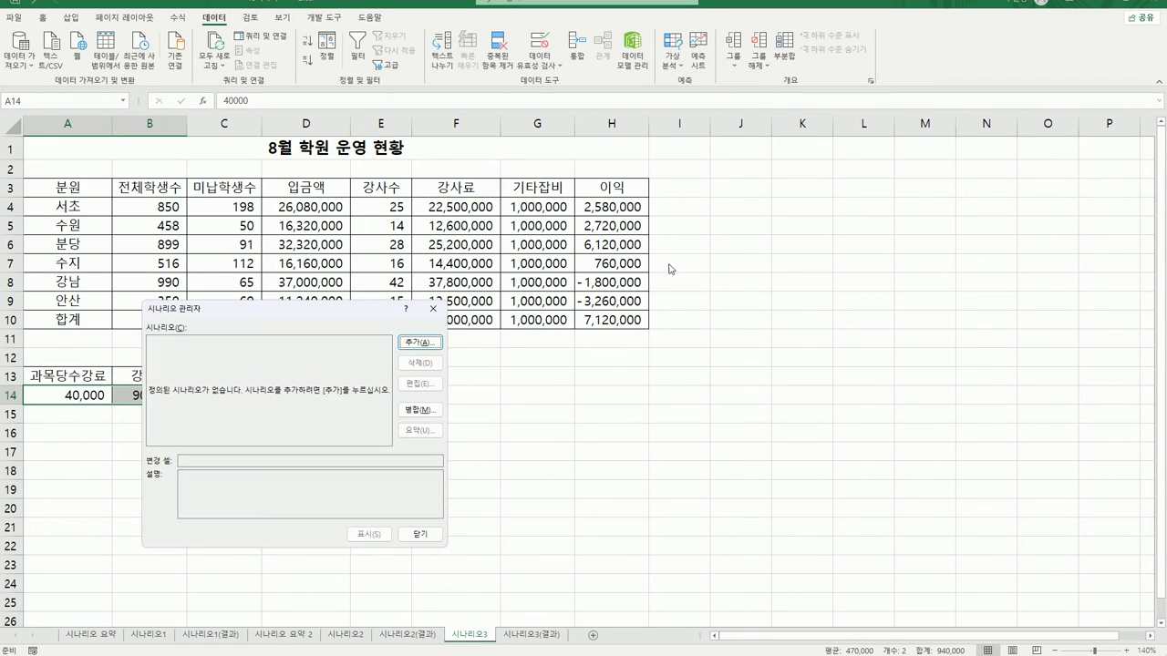
{"action": "left_click", "coordinate": [420, 343]}
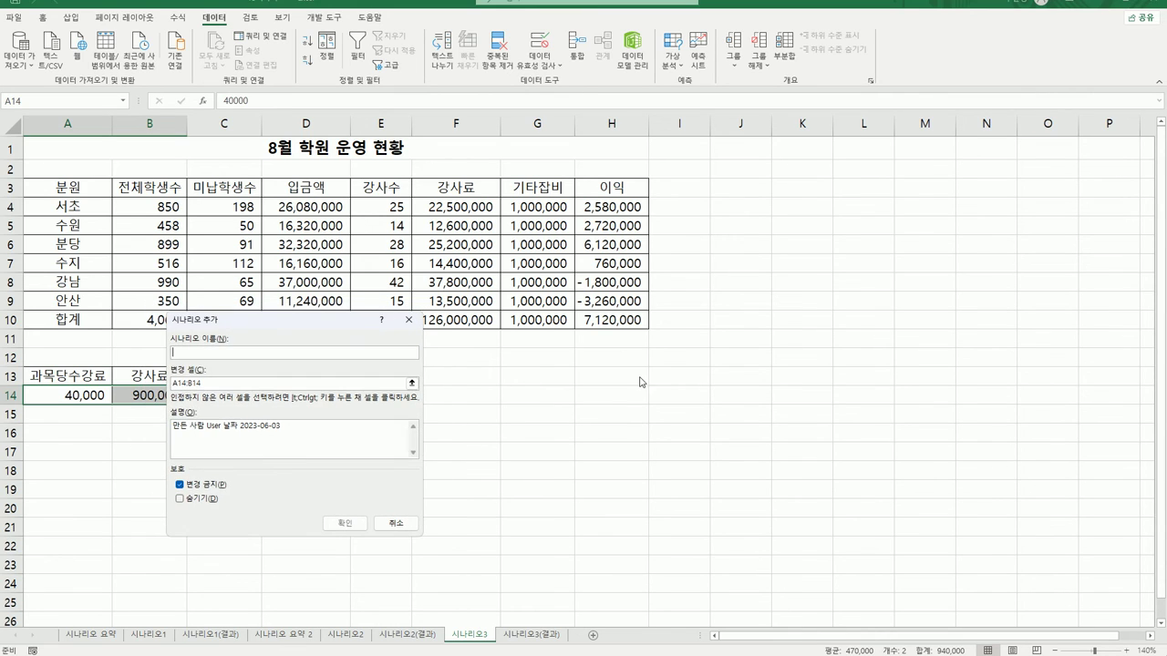
{"action": "left_click_drag", "start_coordinate": [319, 430], "coordinate": [25, 369]}
{"action": "key", "text": "Delete"}
{"action": "left_click_drag", "start_coordinate": [208, 320], "coordinate": [745, 215]}
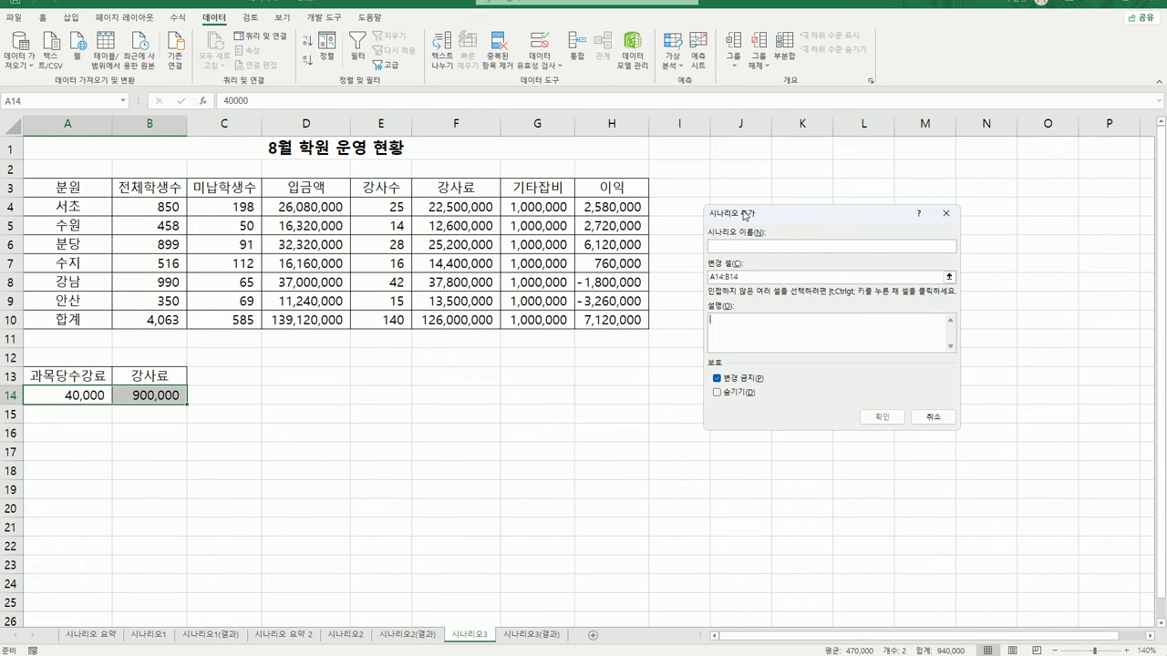
{"action": "type", "text": "10%"}
{"action": "key", "text": "BackSpace"}
{"action": "key", "text": "BackSpace"}
{"action": "key", "text": "BackSpace"}
{"action": "type", "text": "10%인상"}
{"action": "left_click", "coordinate": [883, 417]}
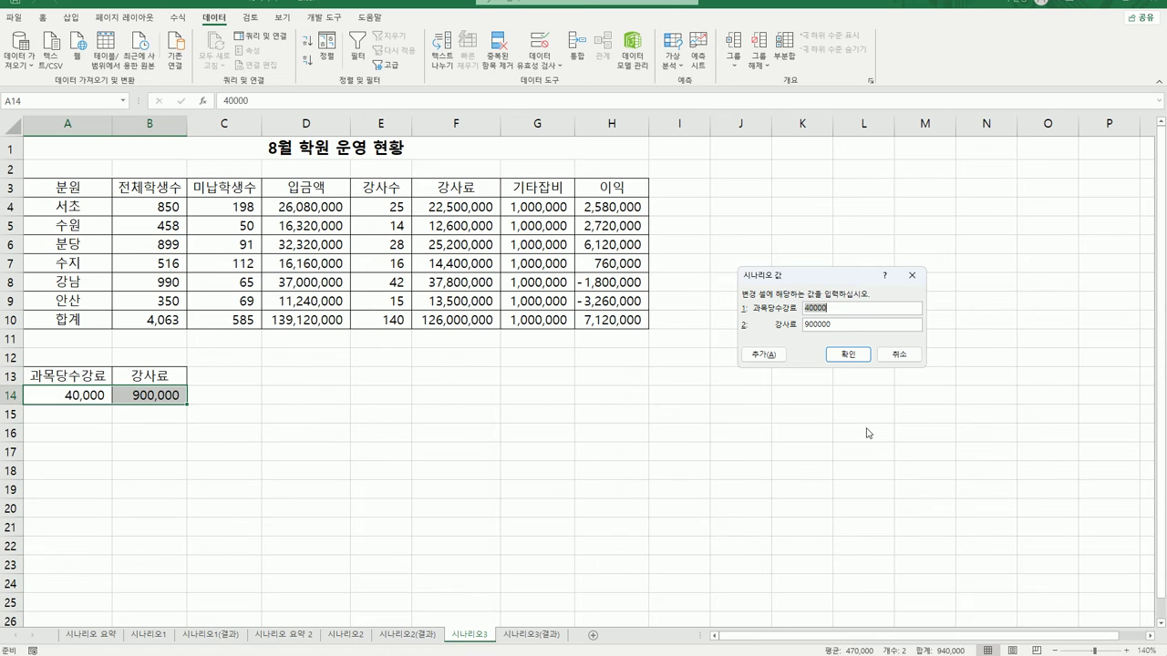
Set the 10%인상 scenario's 과목당수강료 to 44000 and 강사료 to 990000, and start adding another scenario.
{"action": "type", "text": "44000"}
{"action": "left_click_drag", "start_coordinate": [859, 324], "coordinate": [736, 317]}
{"action": "type", "text": "990000"}
{"action": "left_click", "coordinate": [777, 359]}
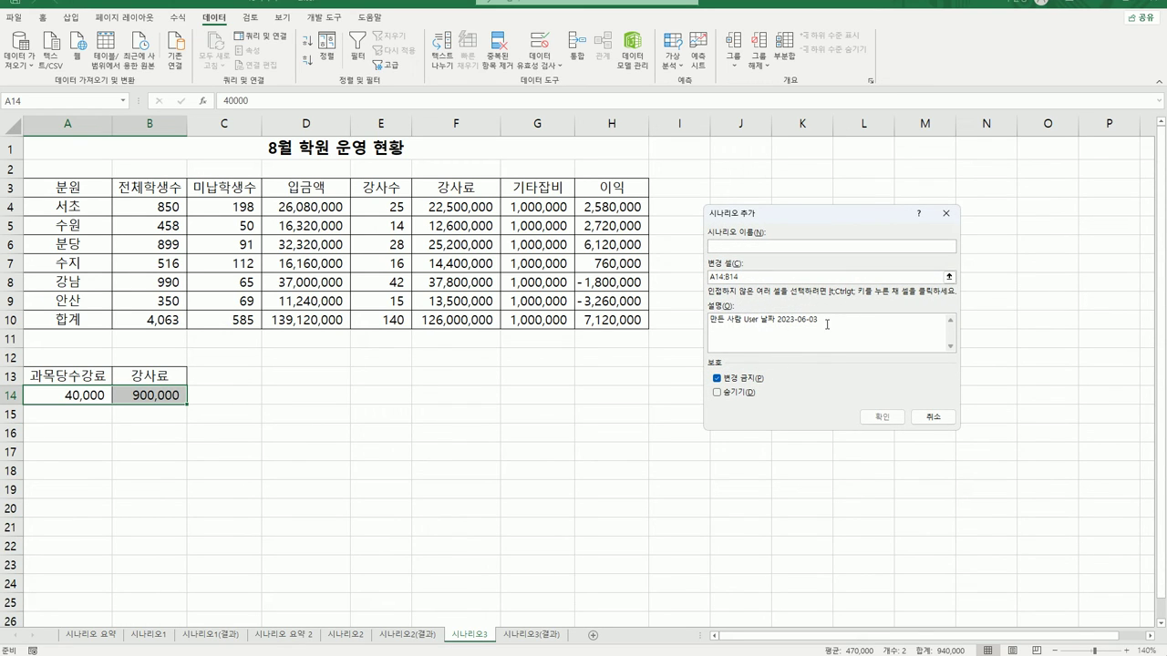
Name the second scenario 20%인상, clear its description and keep A14:B14 as the changing cells.
{"action": "left_click_drag", "start_coordinate": [824, 321], "coordinate": [547, 309]}
{"action": "key", "text": "Delete"}
{"action": "type", "text": "20%인상"}
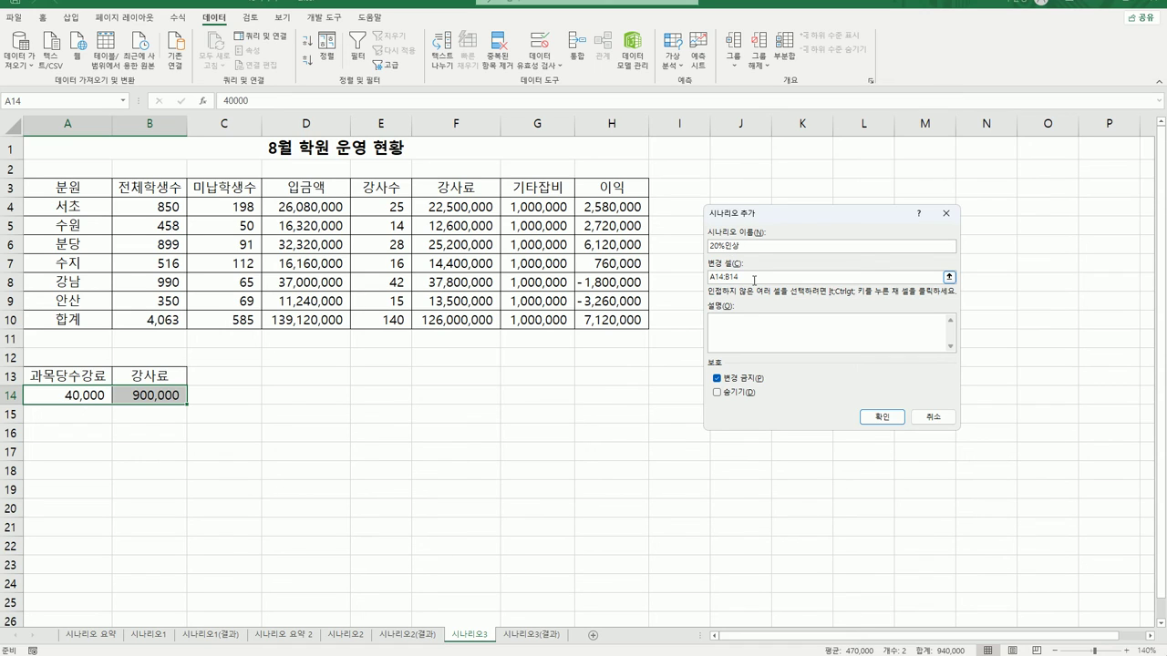
{"action": "left_click", "coordinate": [881, 417]}
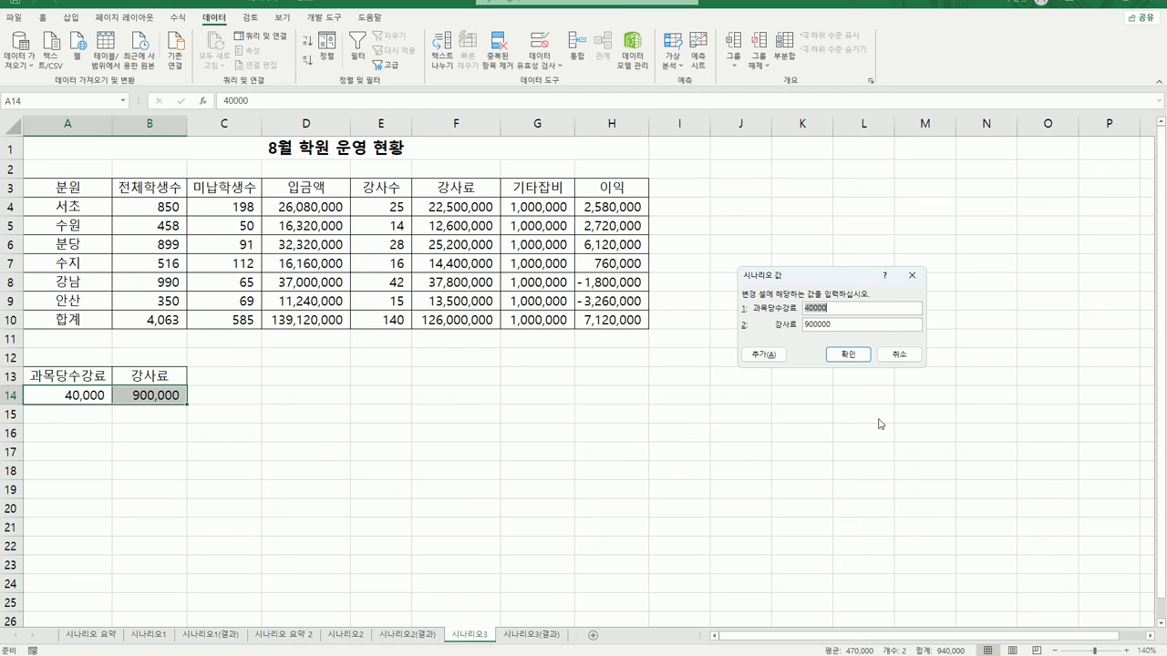
Set the 20%인상 scenario's 과목당수강료 to 48000 and 강사료 to 1080000.
{"action": "type", "text": "48000"}
{"action": "key", "text": "Tab"}
{"action": "type", "text": "1080000"}
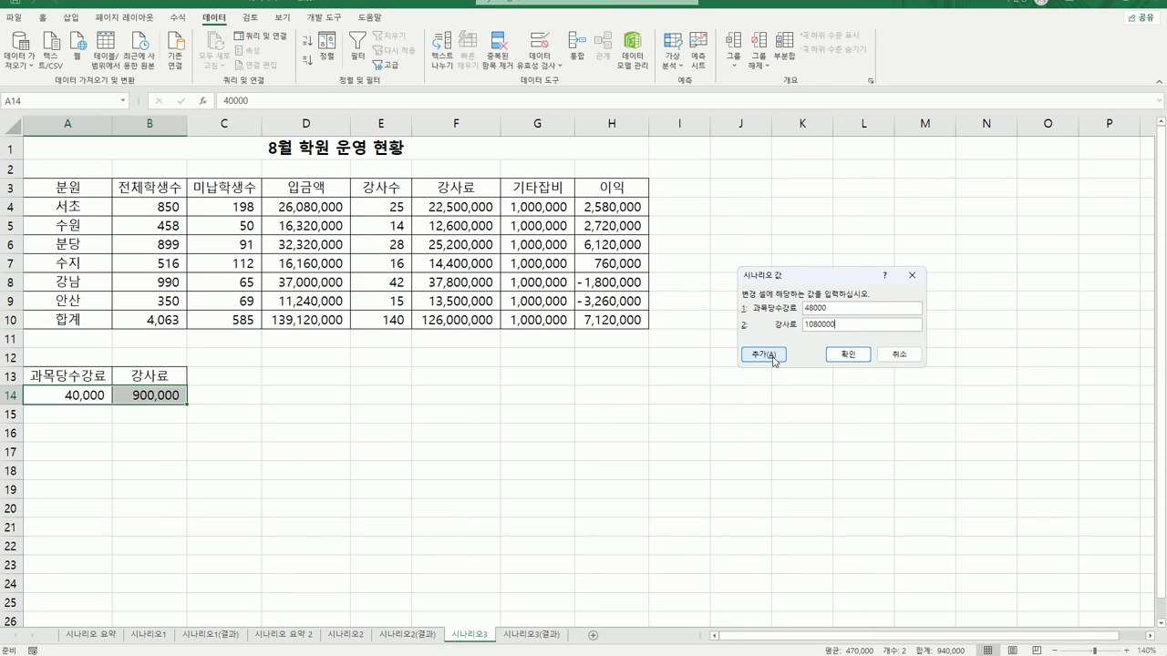
{"action": "left_click", "coordinate": [839, 361]}
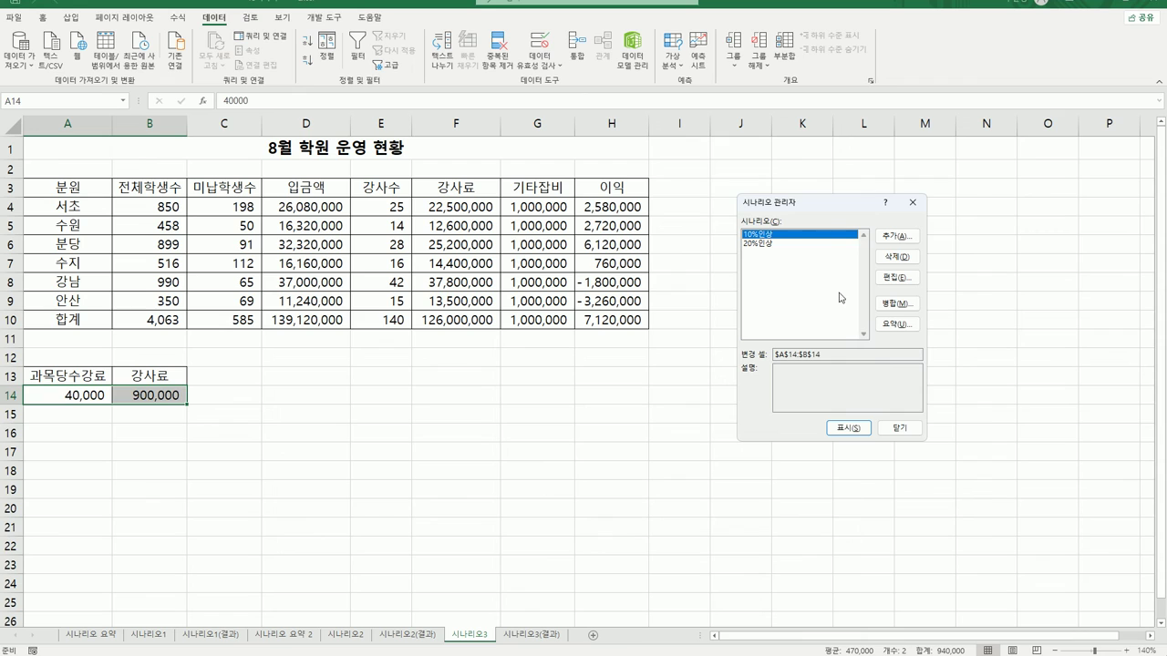
Create a scenario summary report of the 10%인상 and 20%인상 scenarios with H10 as the result cell.
{"action": "left_click", "coordinate": [893, 326]}
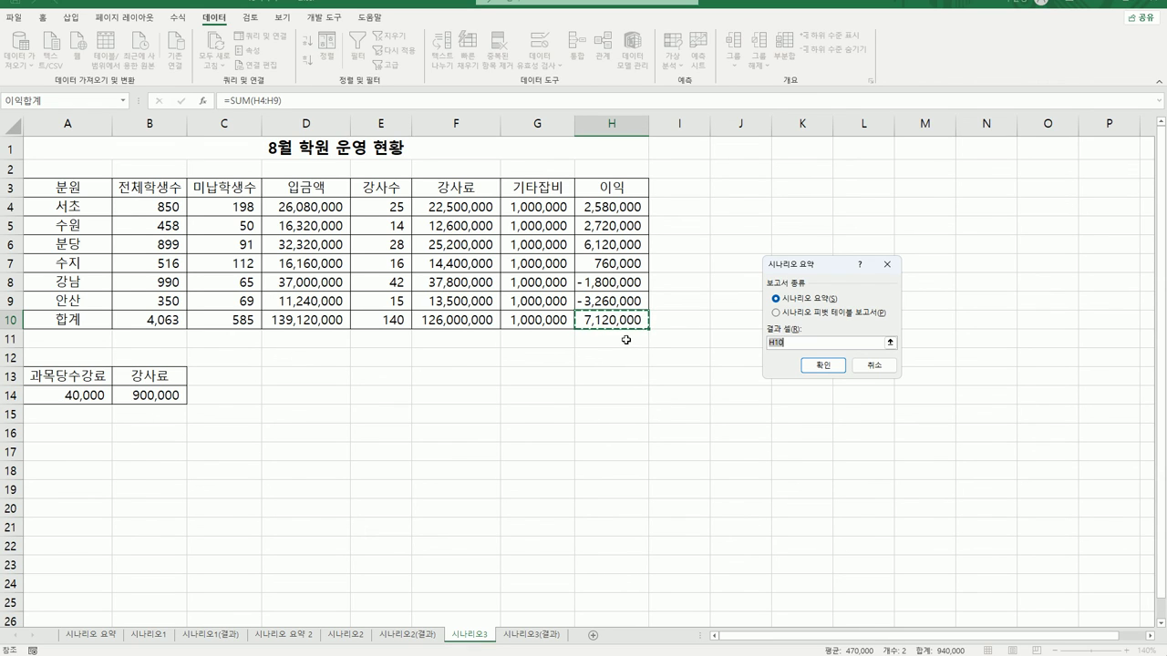
{"action": "left_click", "coordinate": [824, 366]}
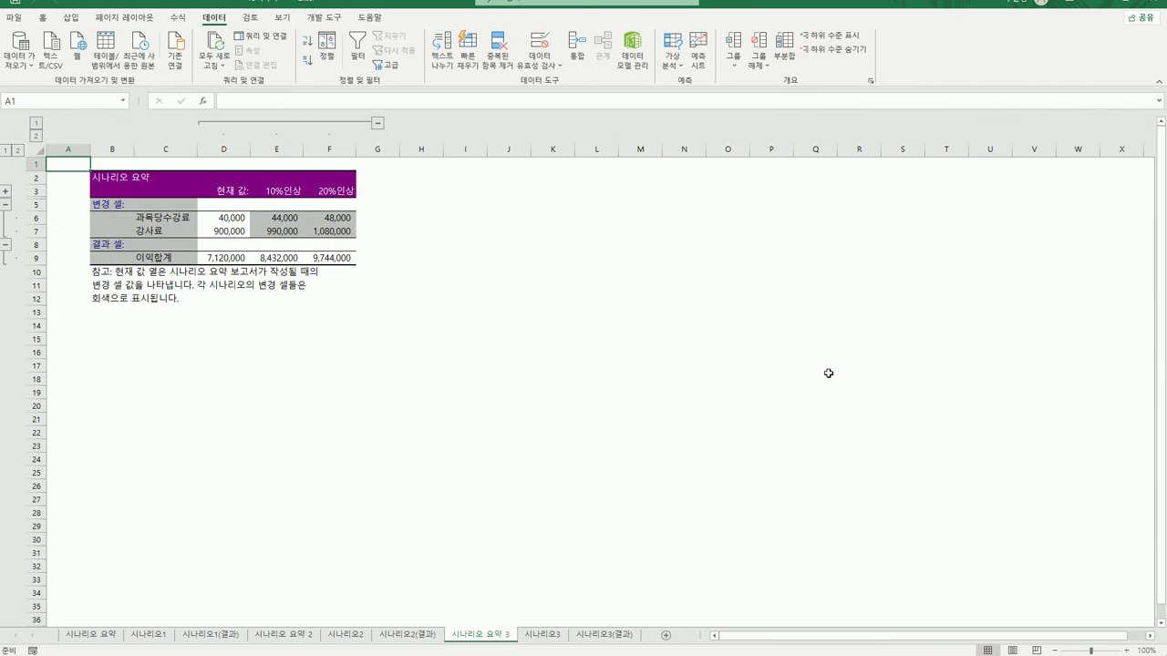
{"action": "left_click", "coordinate": [1127, 651]}
{"action": "left_click", "coordinate": [1127, 651]}
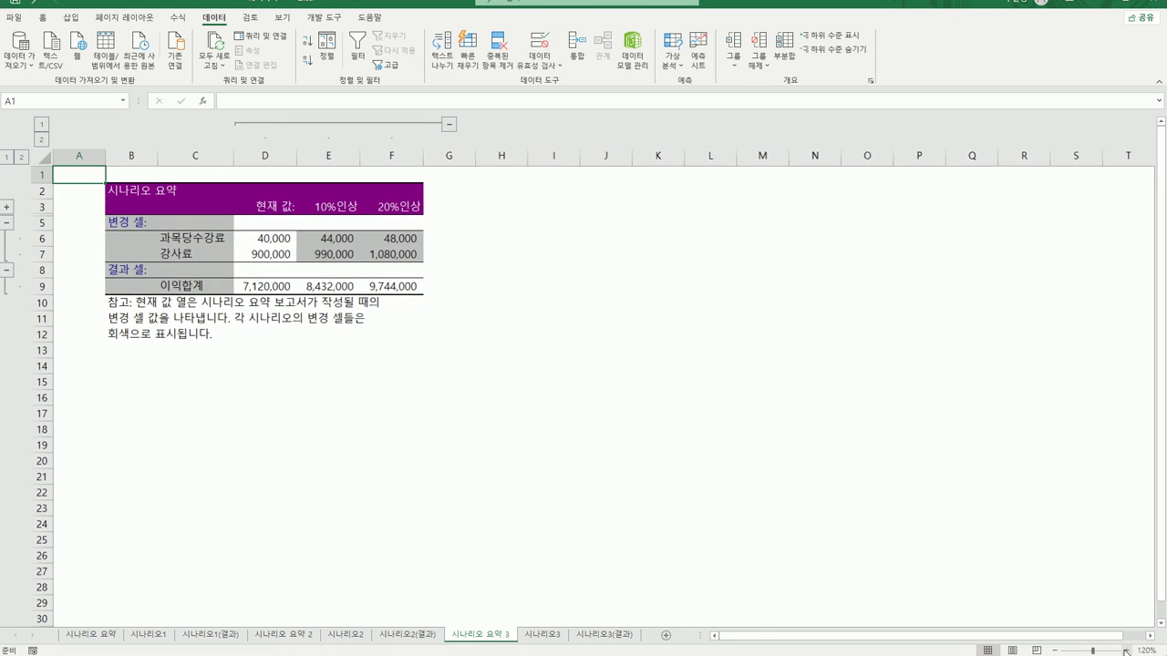
{"action": "left_click", "coordinate": [1127, 651]}
{"action": "left_click", "coordinate": [1127, 650]}
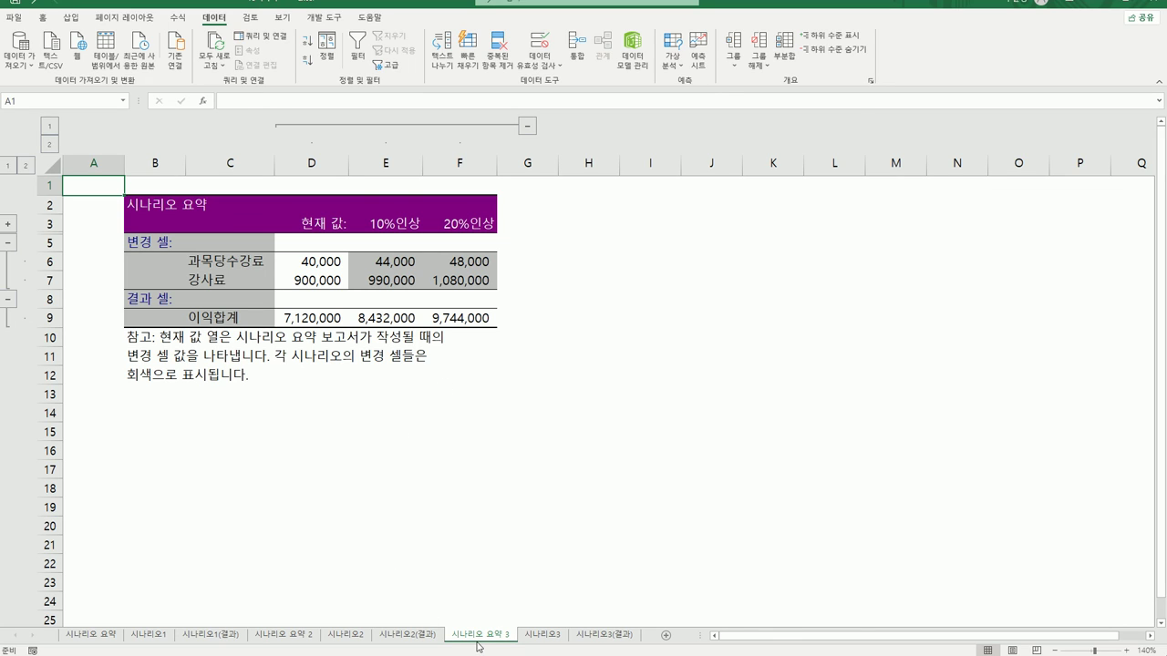
Move the 시나리오 요약 3 sheet to sit between the 시나리오3 and 시나리오3(결과) sheets.
{"action": "left_click", "coordinate": [543, 634]}
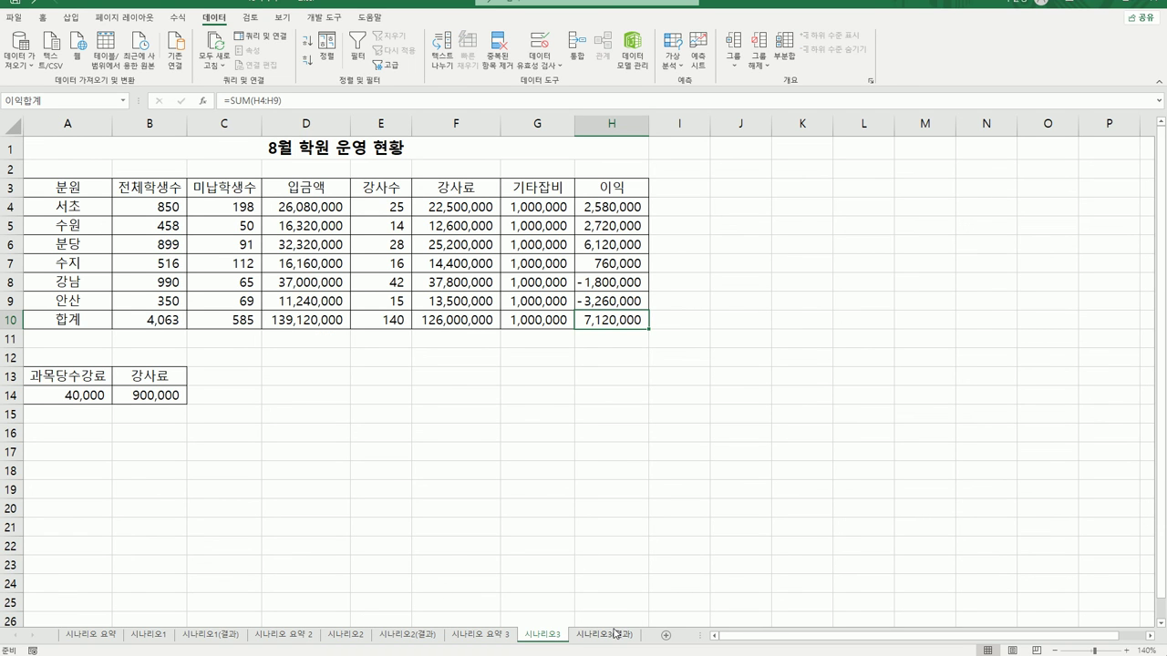
{"action": "left_click", "coordinate": [473, 640]}
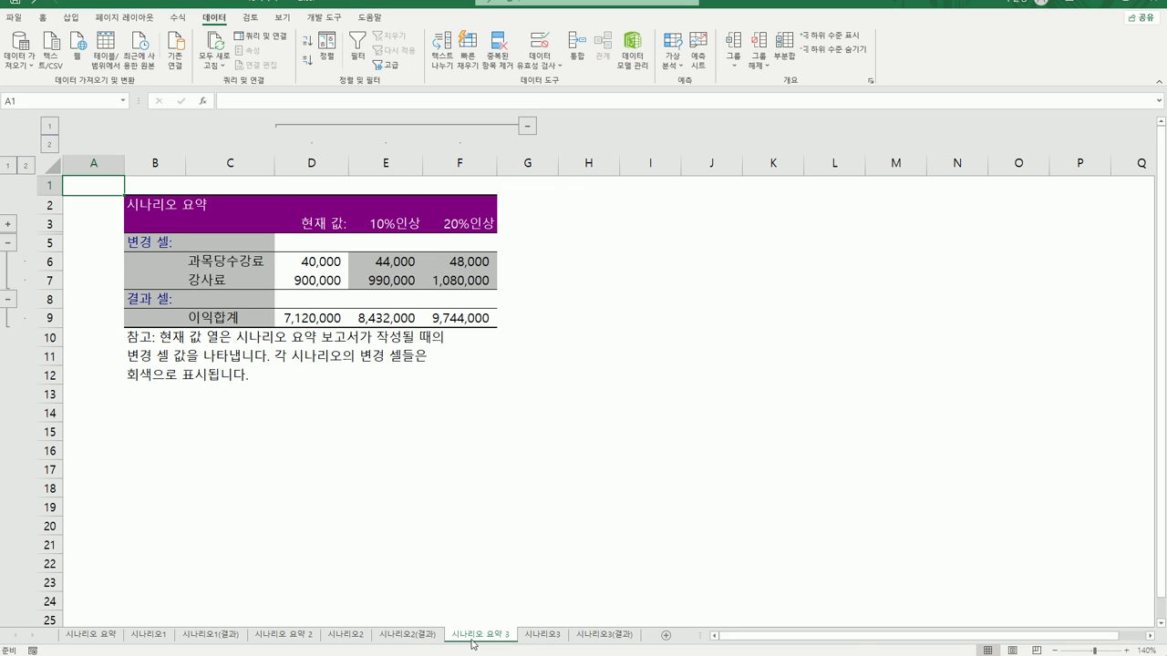
{"action": "mouse_move", "coordinate": [473, 644]}
{"action": "left_mouse_down"}
{"action": "mouse_move", "coordinate": [561, 617]}
{"action": "mouse_move", "coordinate": [585, 623]}
{"action": "left_mouse_up"}
{"action": "left_click_drag", "start_coordinate": [584, 622], "coordinate": [584, 625]}
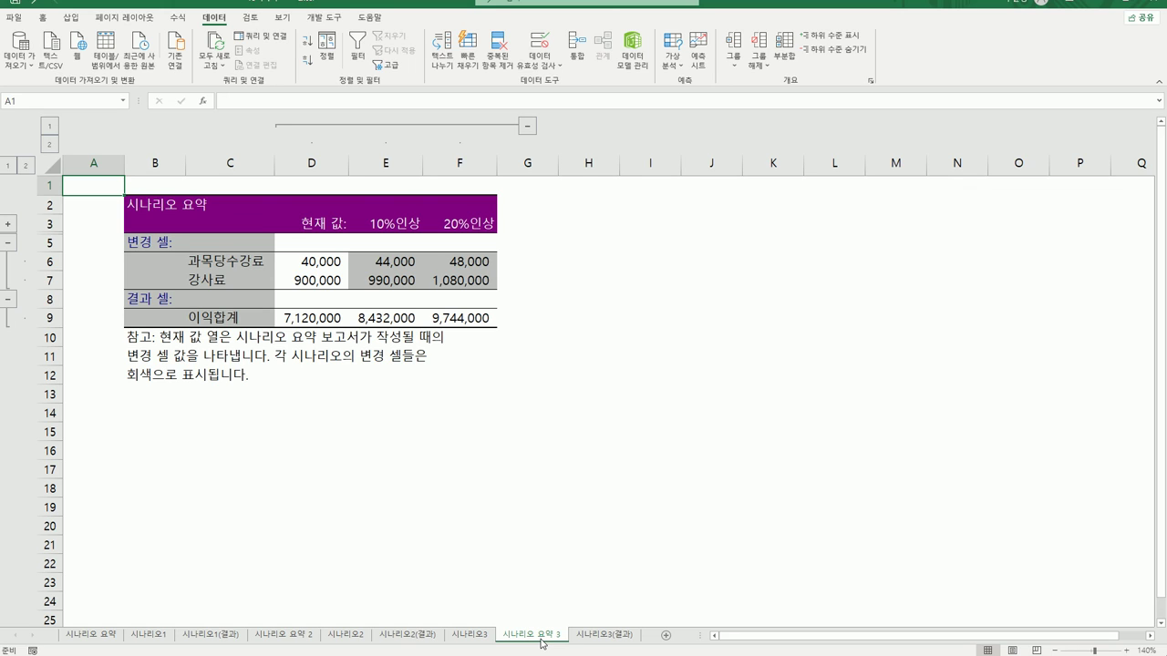
Compare the summary report on the 시나리오 요약 3 sheet with the reference report on the 시나리오3(결과) sheet.
{"action": "left_click", "coordinate": [591, 641]}
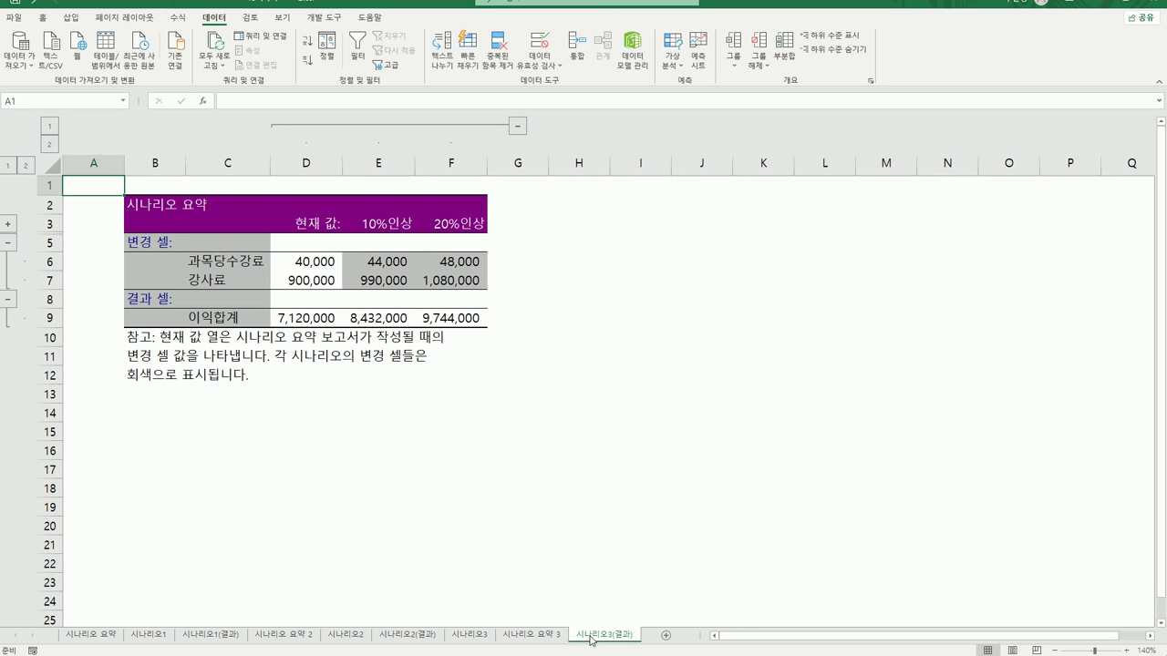
{"action": "left_click", "coordinate": [524, 641]}
{"action": "left_click", "coordinate": [581, 641]}
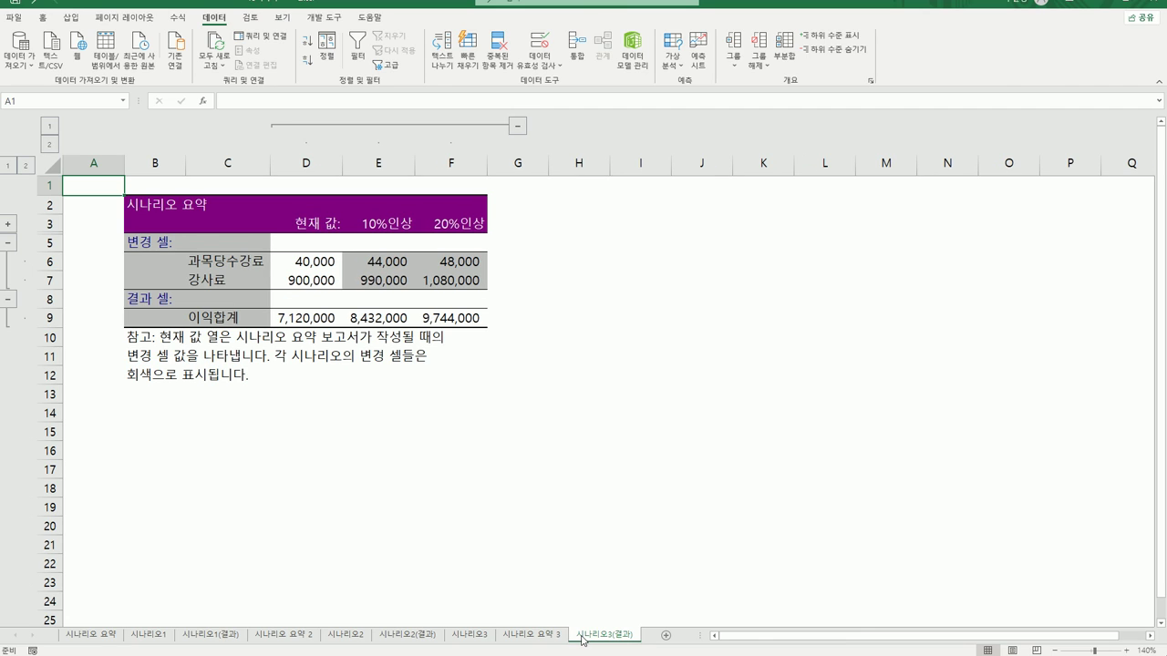
{"action": "left_click", "coordinate": [524, 640]}
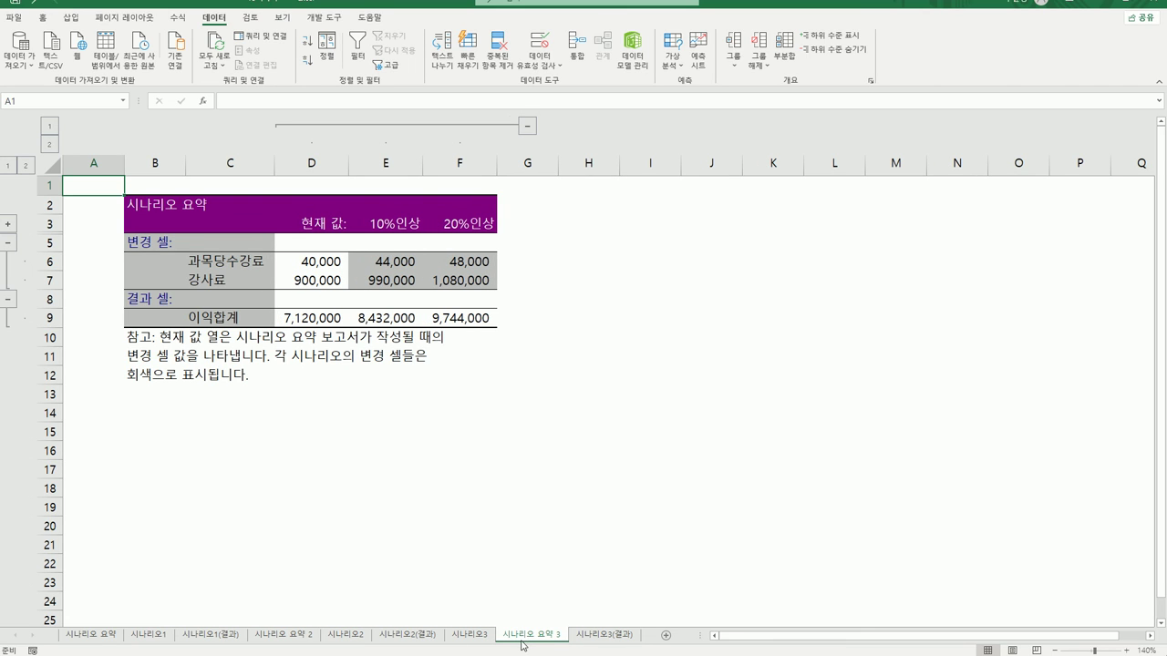